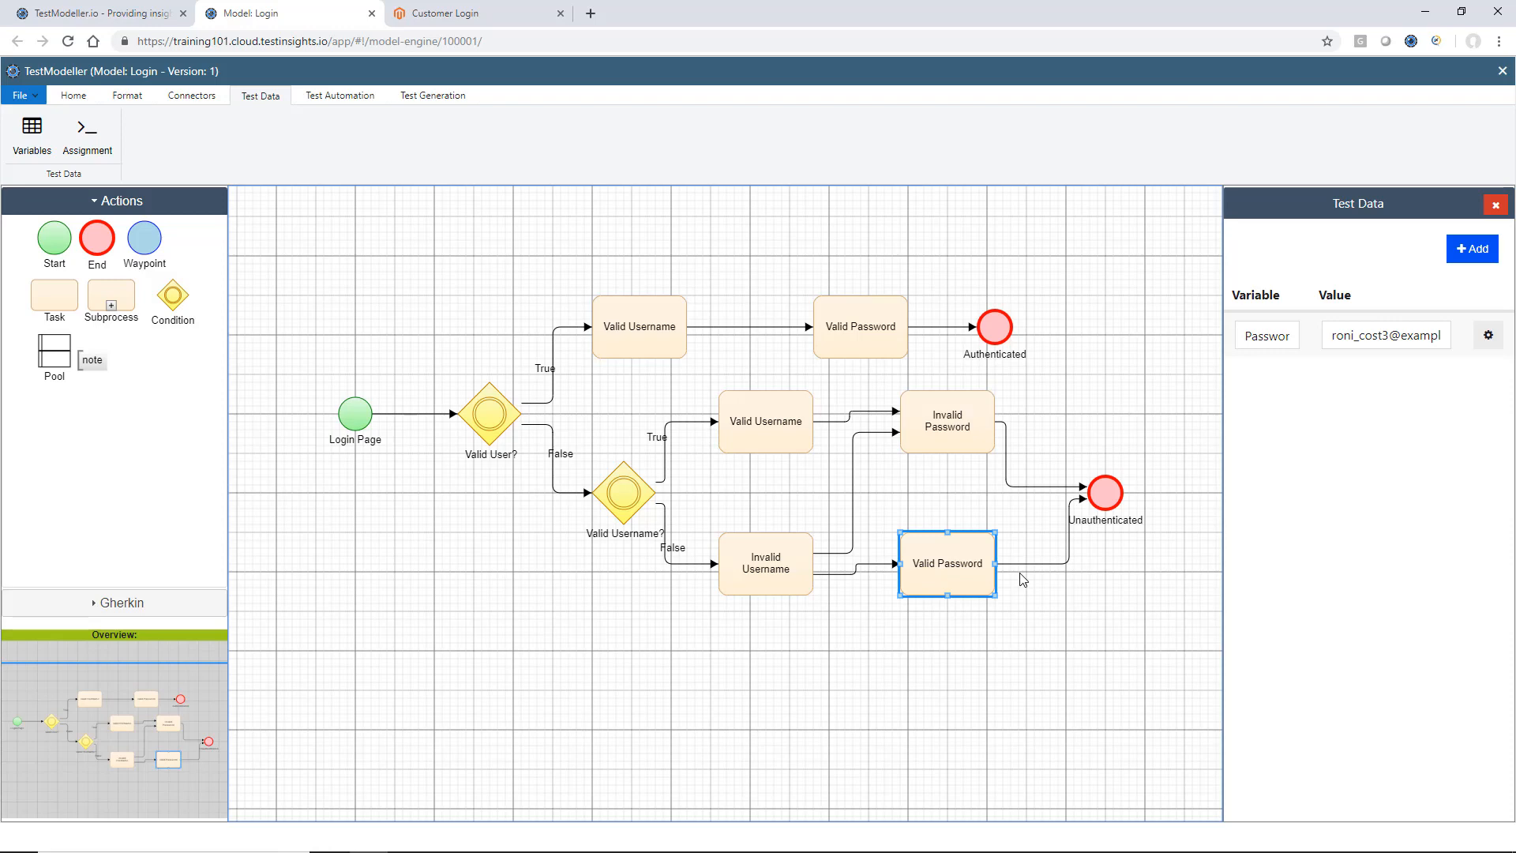
Open the Email variable's value on the Valid Username task leading to Authenticated in the data editor.
click(675, 325)
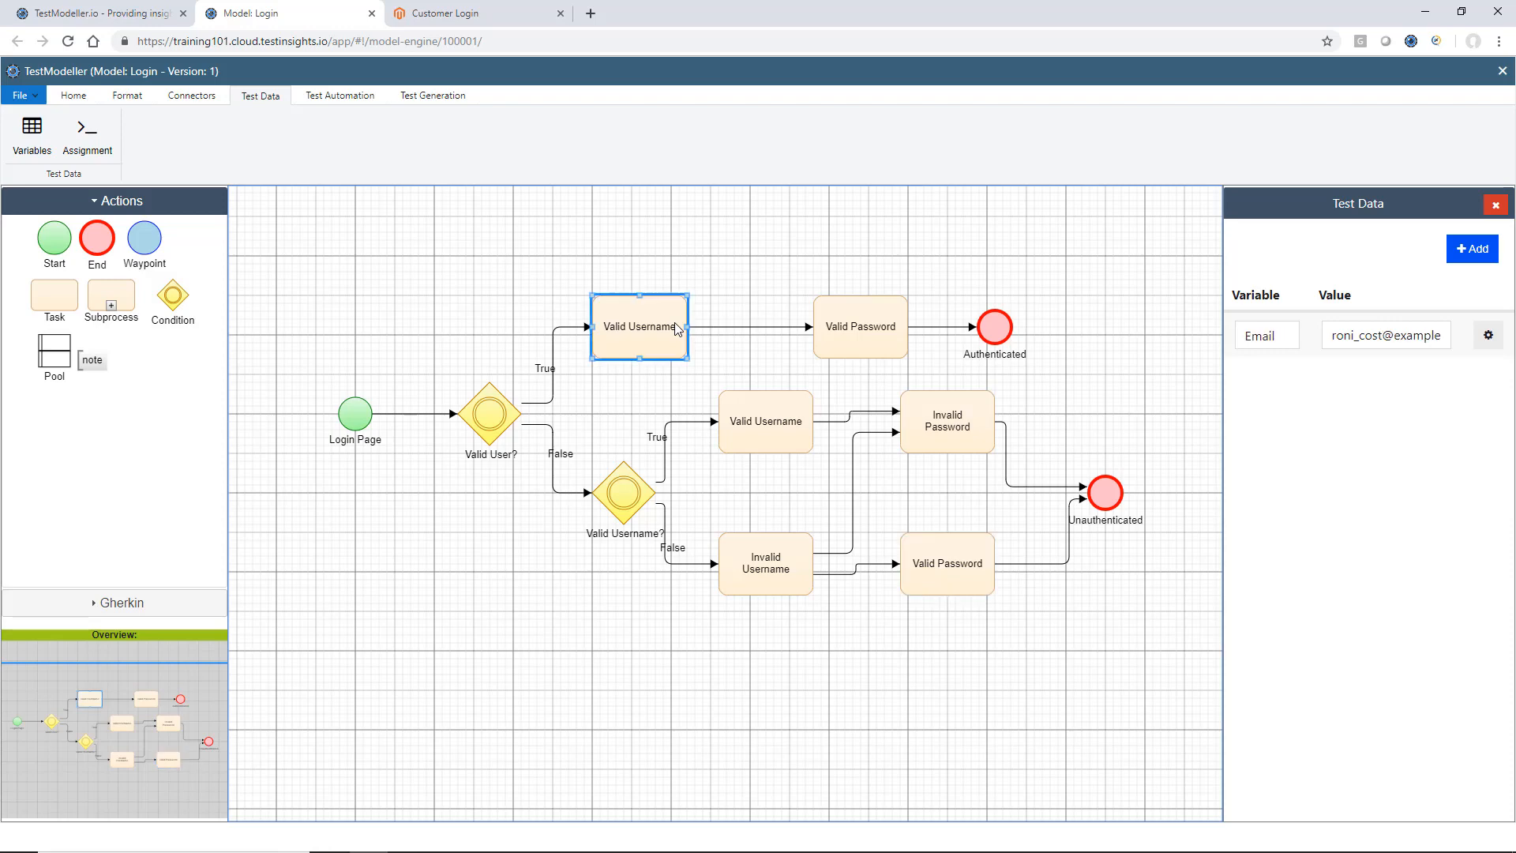
click(1488, 335)
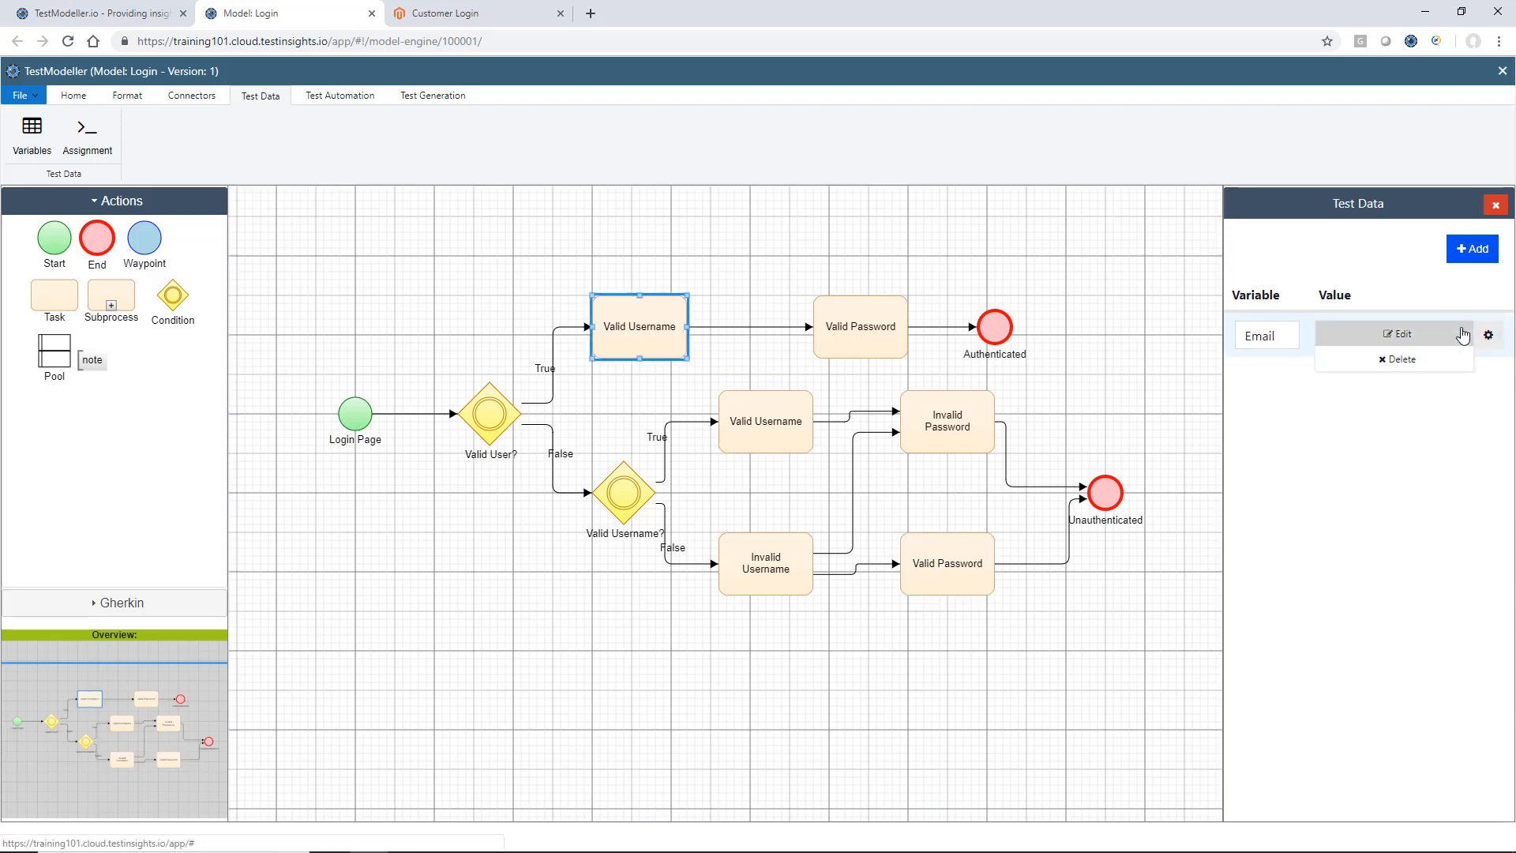
click(1464, 335)
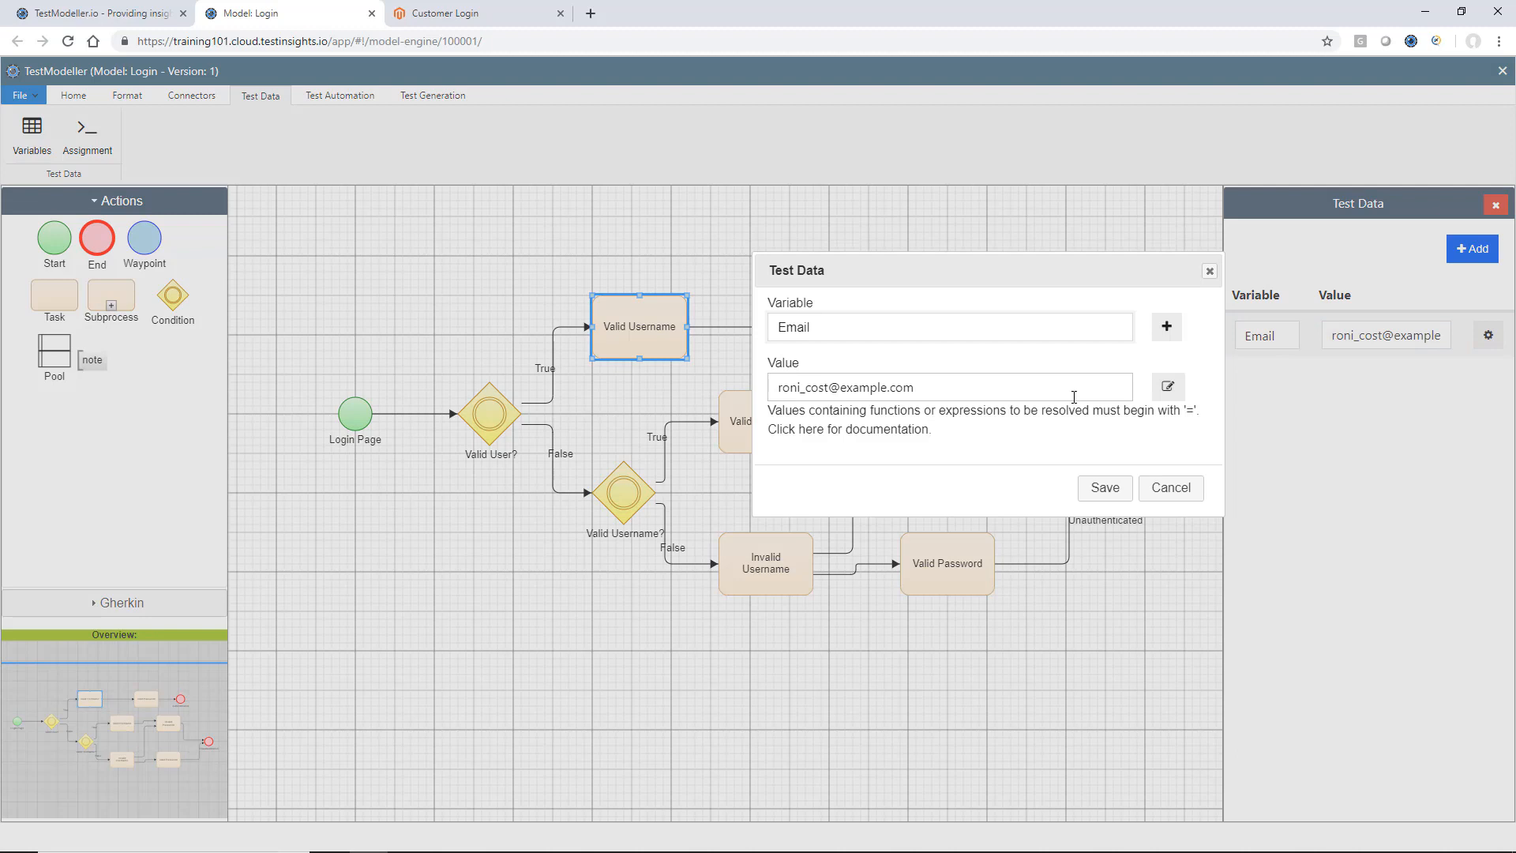
click(1168, 388)
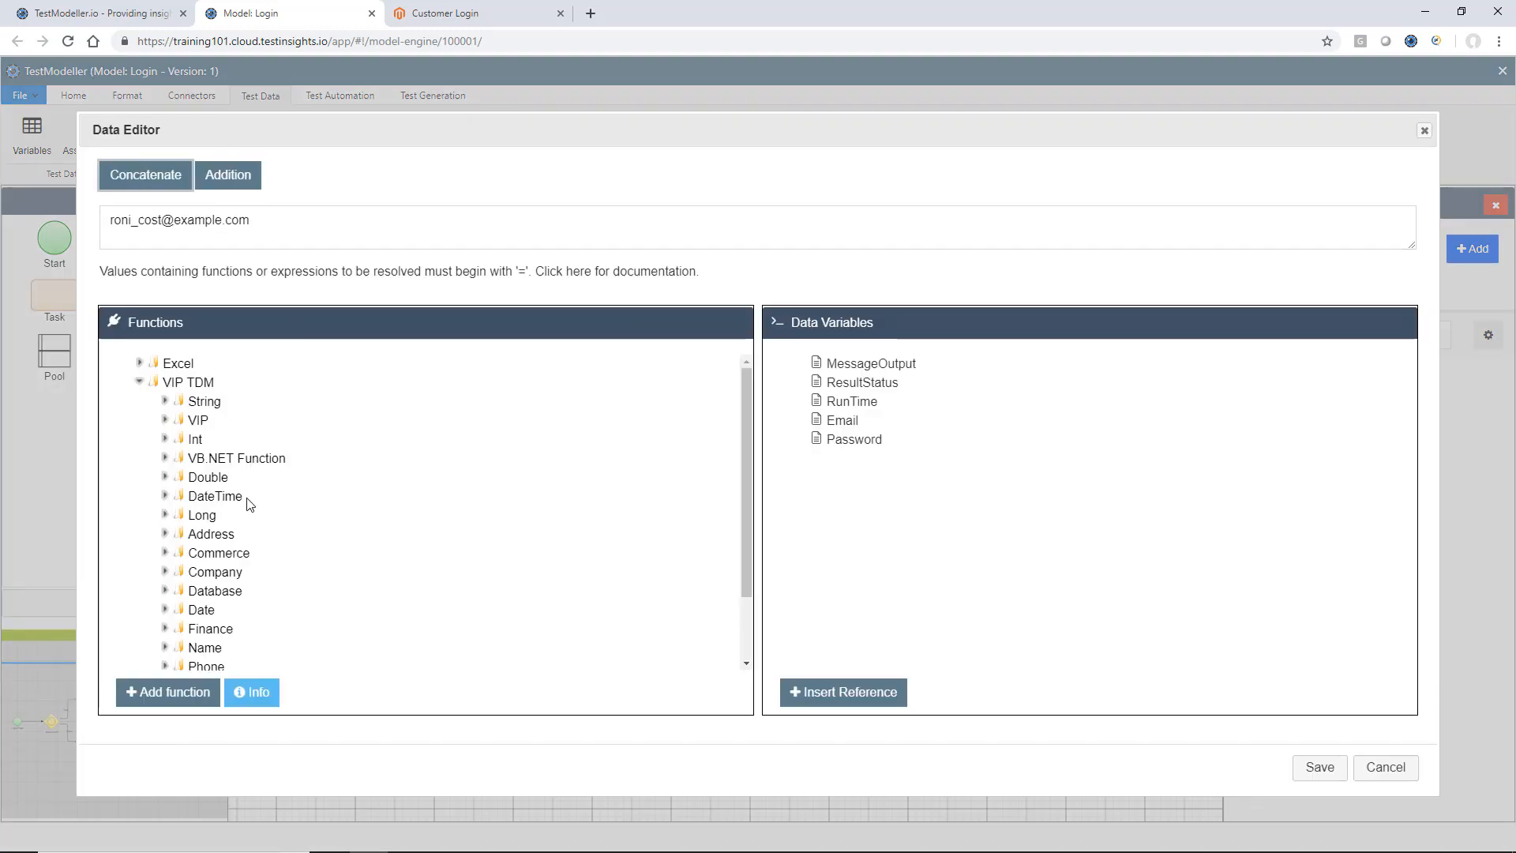
Examine the Excel function categories and the list of VIP TDM categories available for the value.
scroll(249, 504, down, 2)
scroll(237, 474, up, 2)
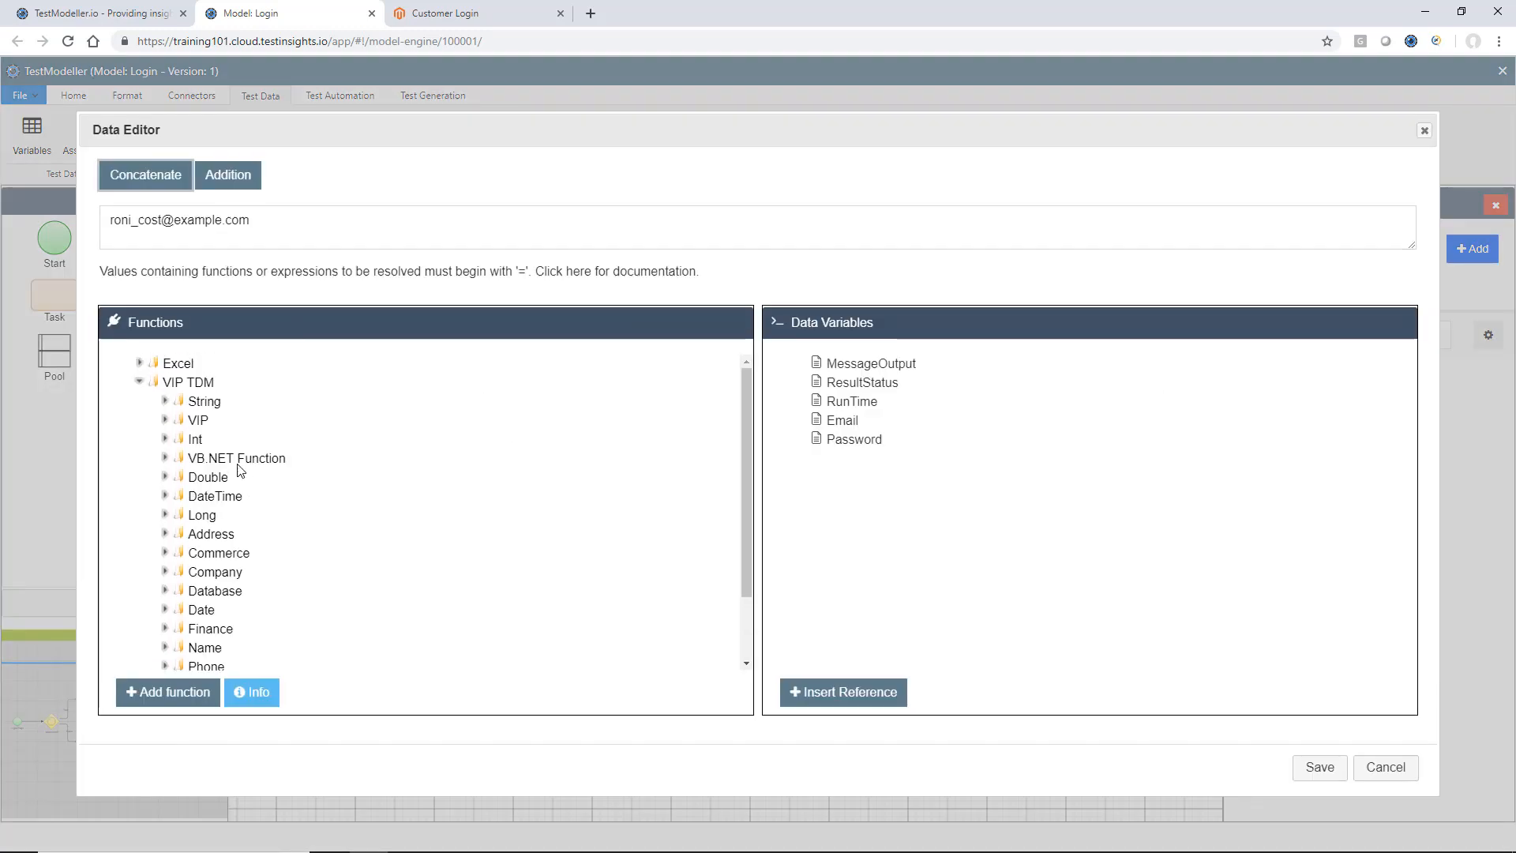
click(142, 366)
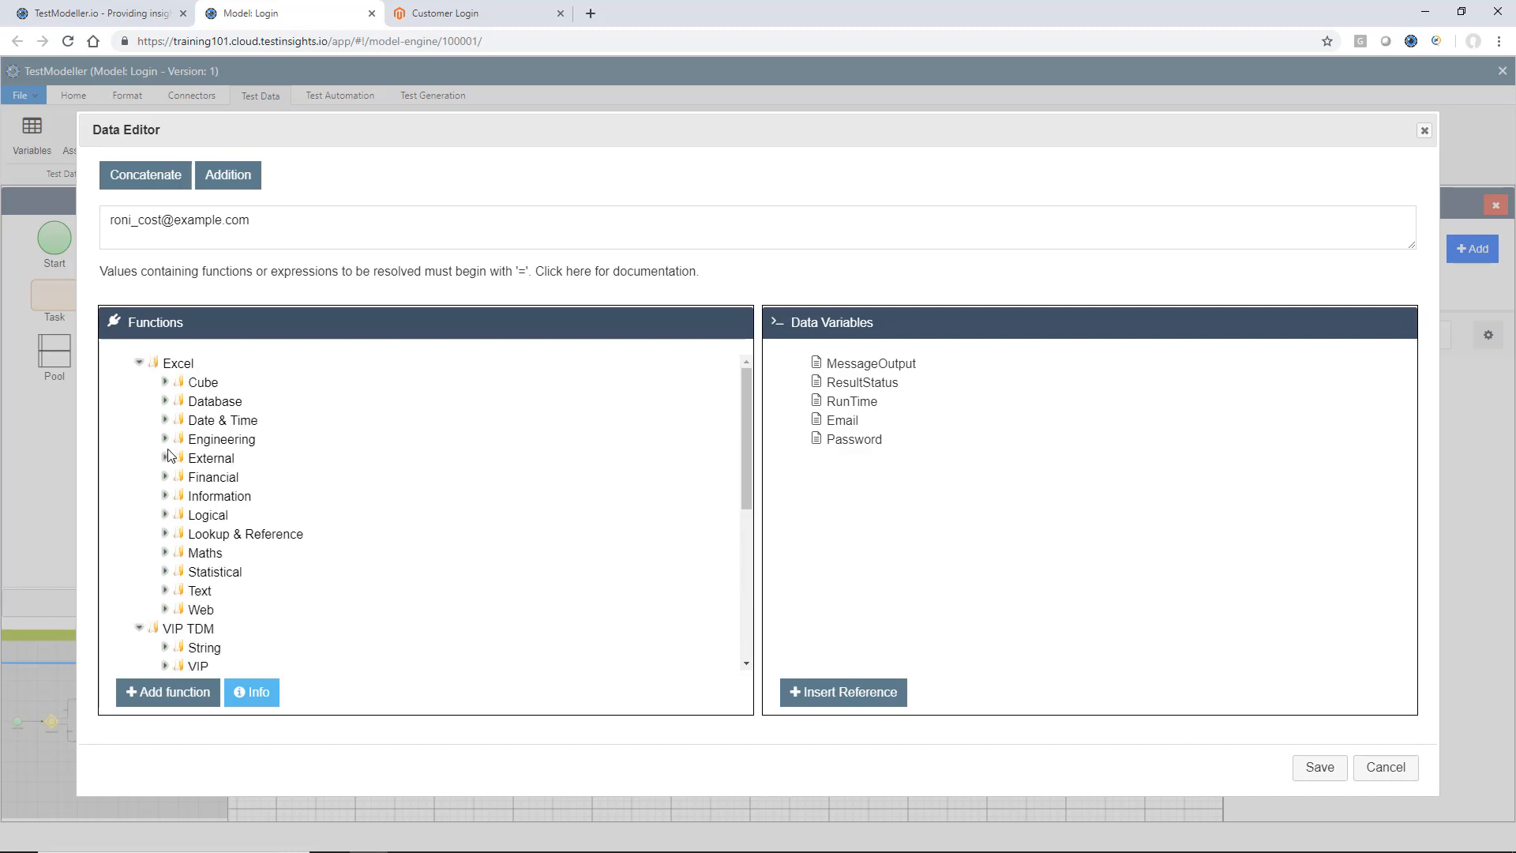
scroll(164, 537, down, 1)
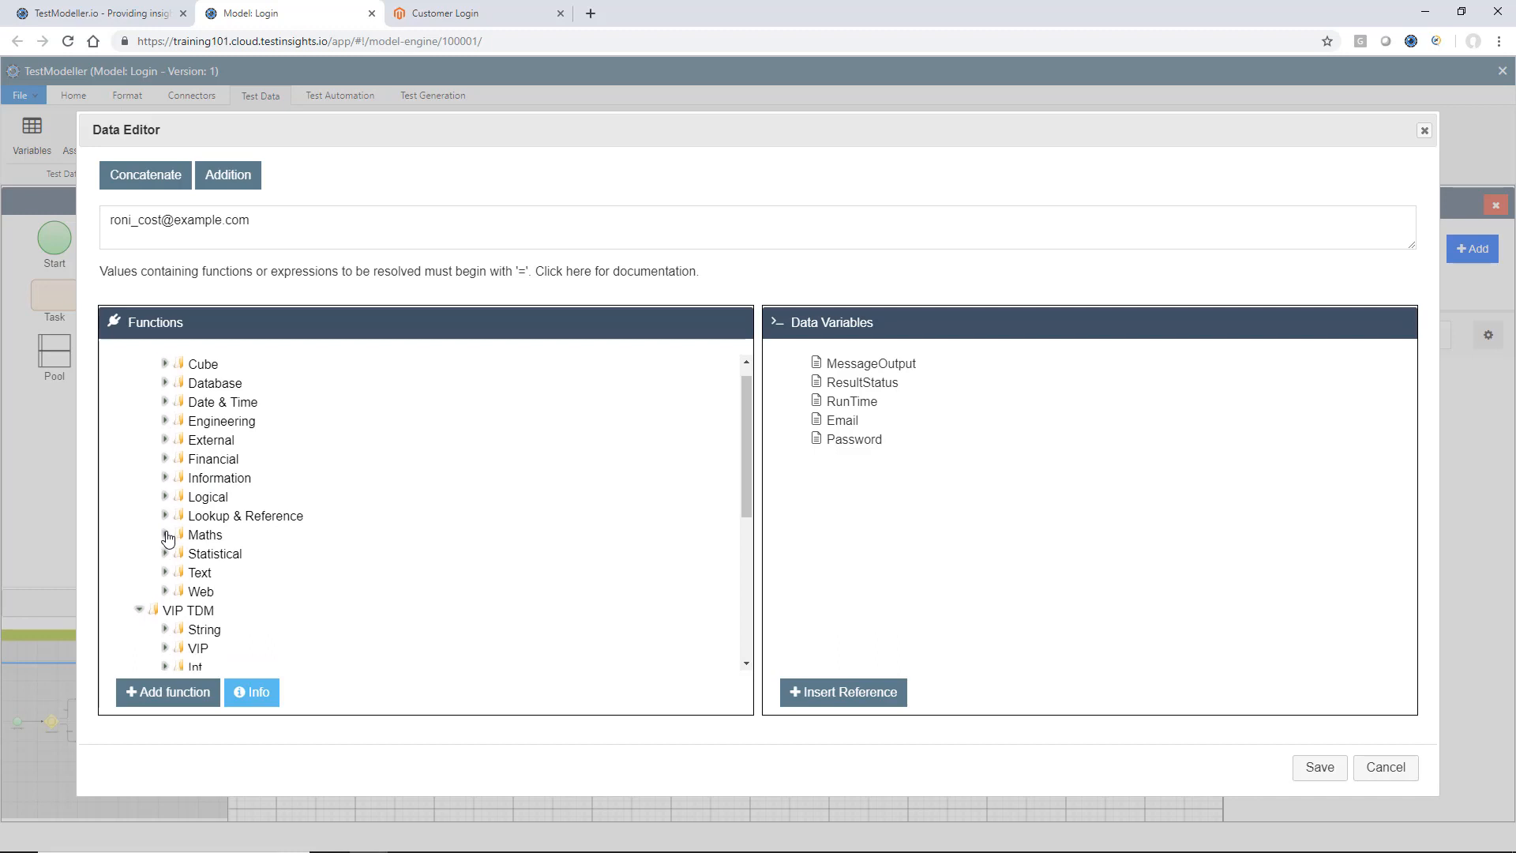
scroll(174, 488, up, 1)
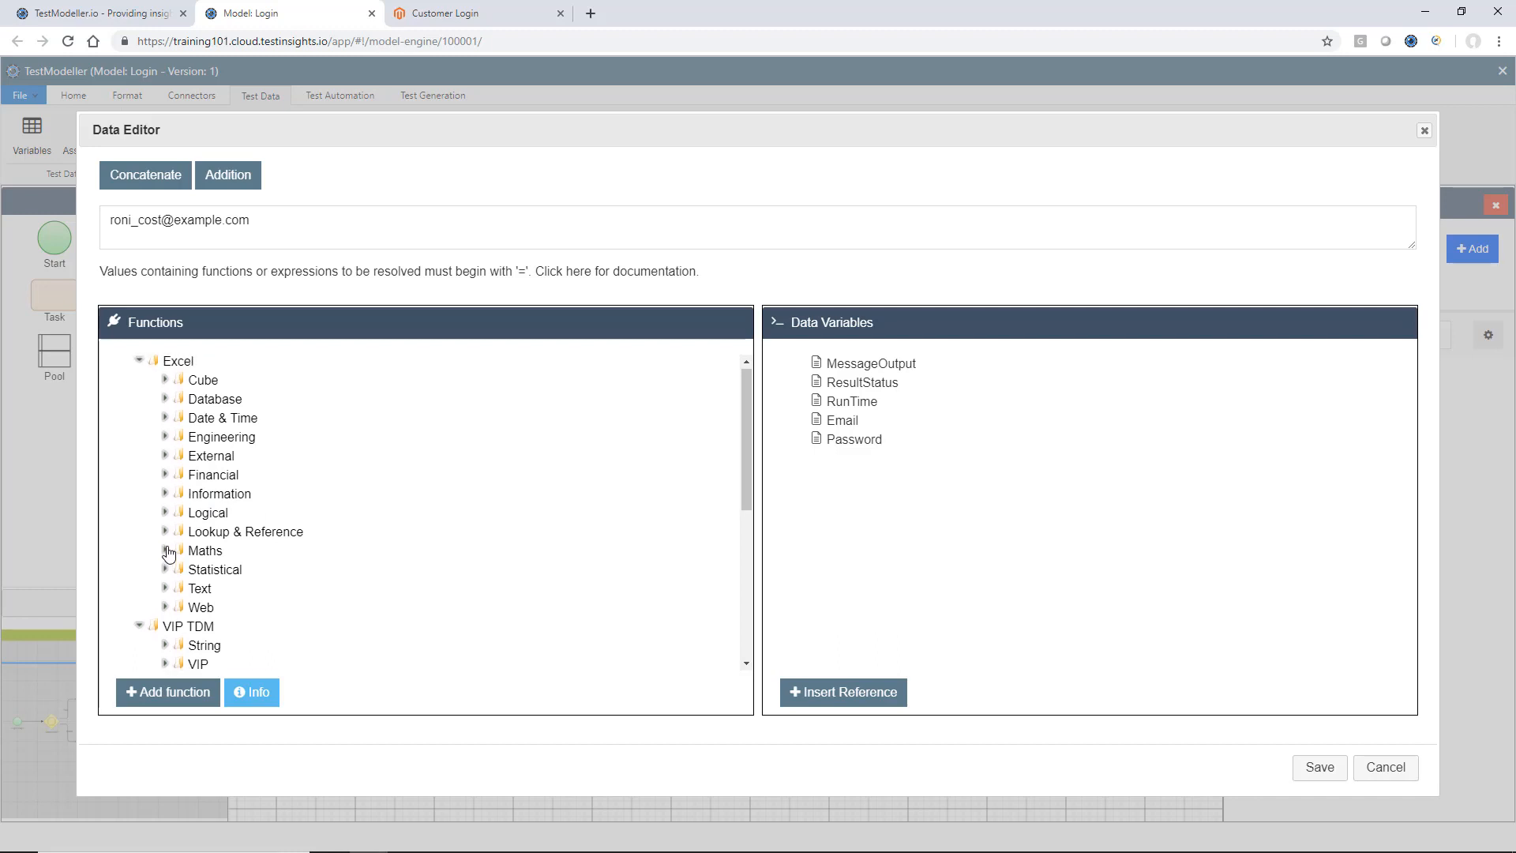
scroll(237, 438, down, 3)
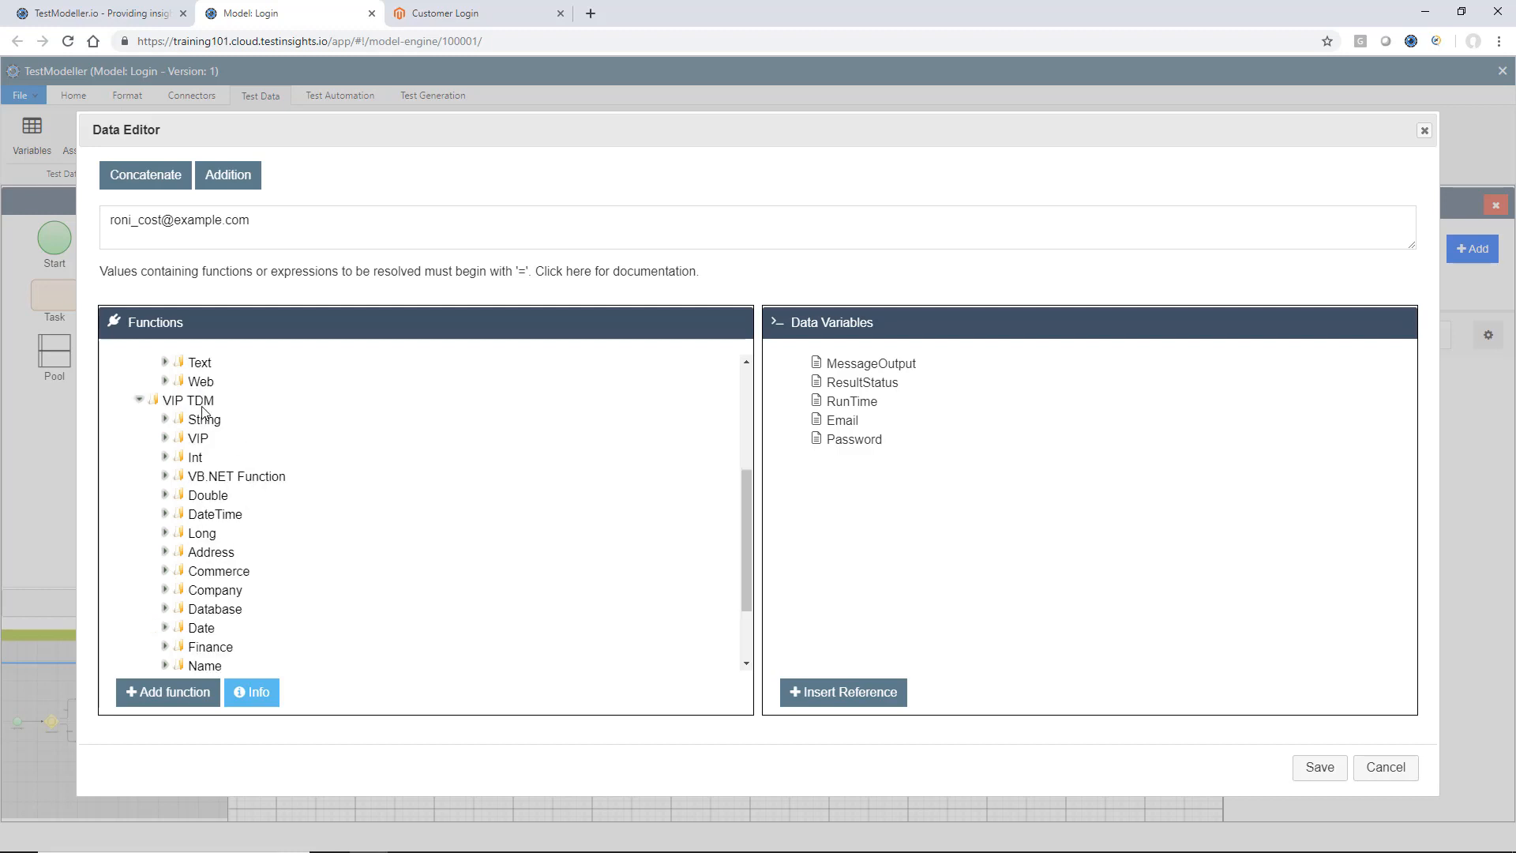
scroll(254, 415, down, 1)
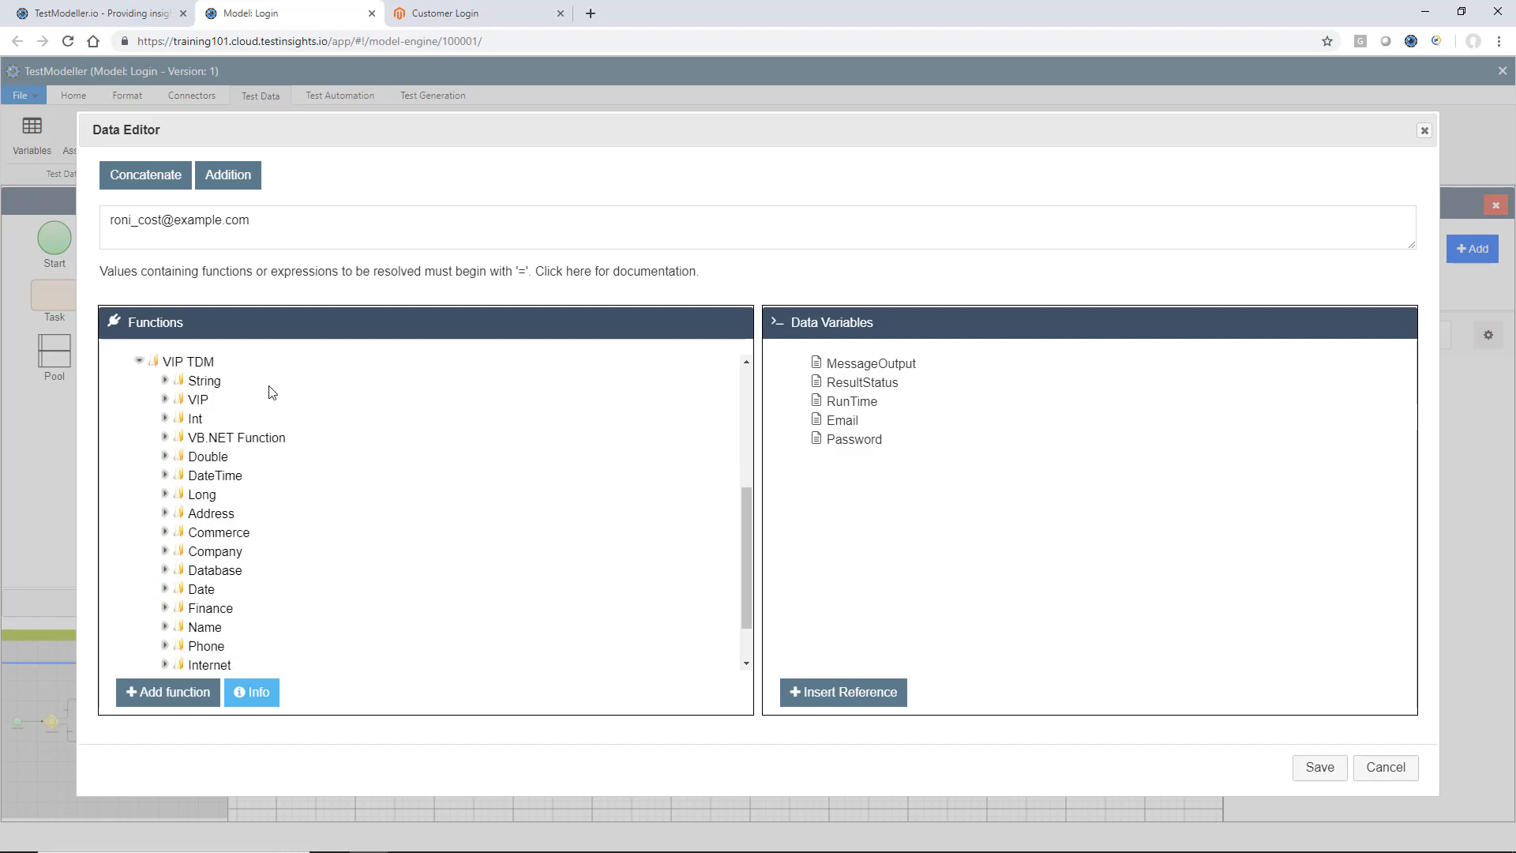
Look through the VIP TDM functions in the String, Address, Company and Name categories.
click(165, 382)
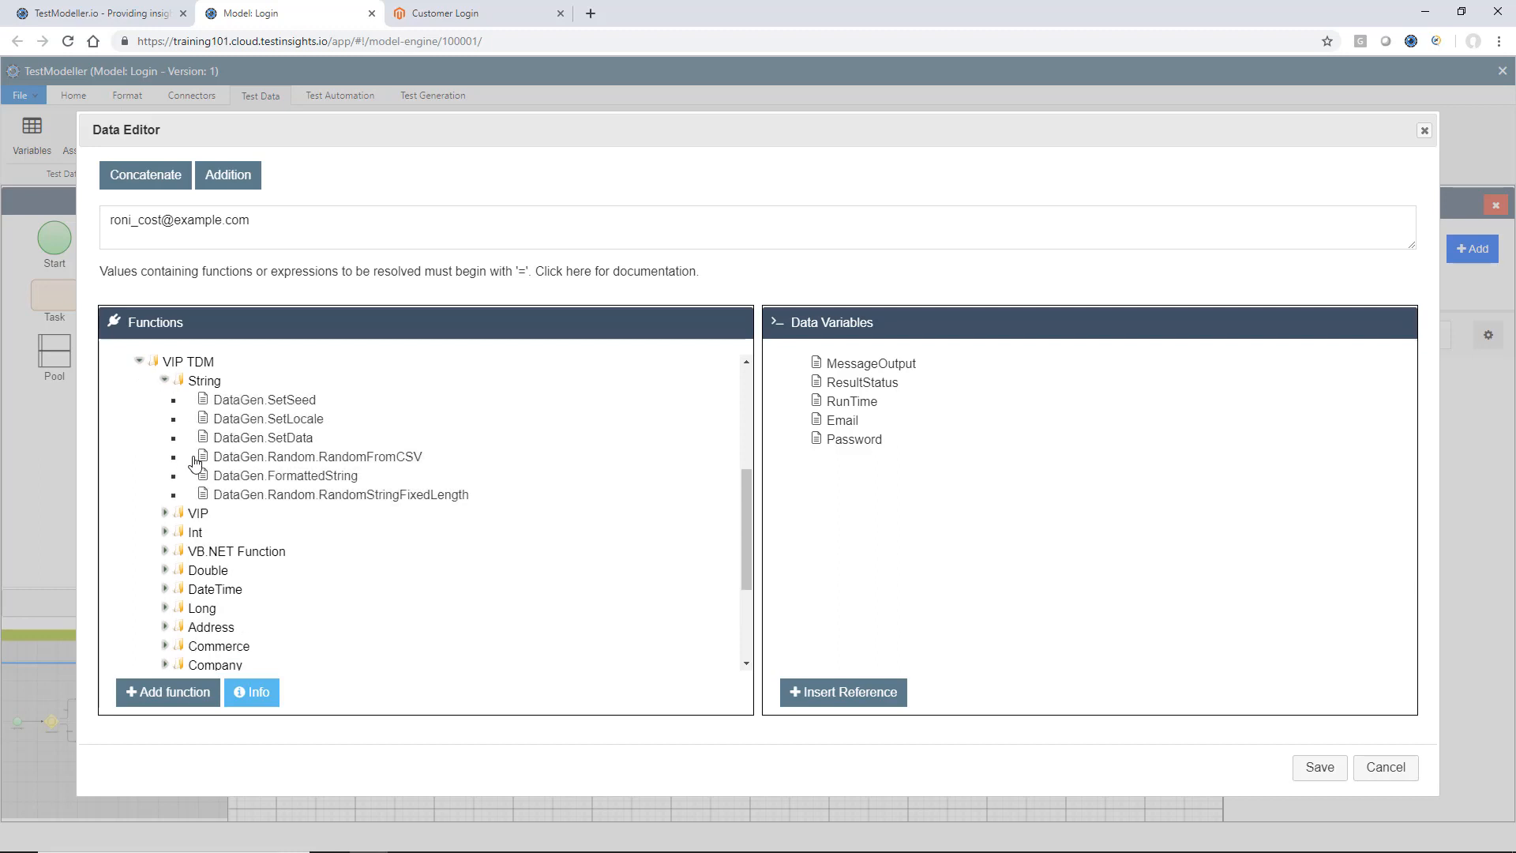
scroll(190, 442, down, 1)
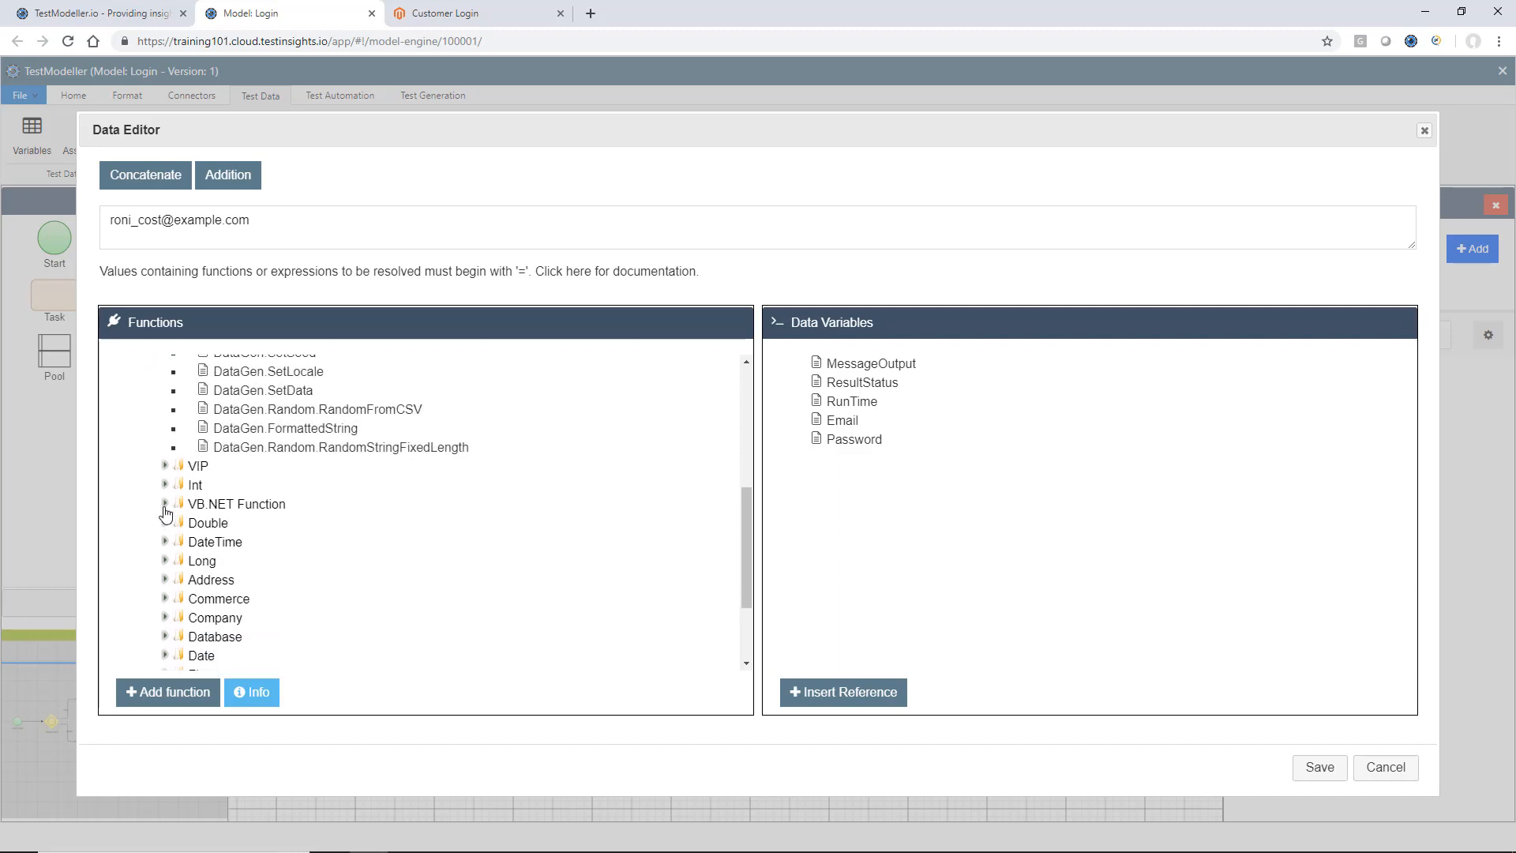
scroll(165, 506, down, 2)
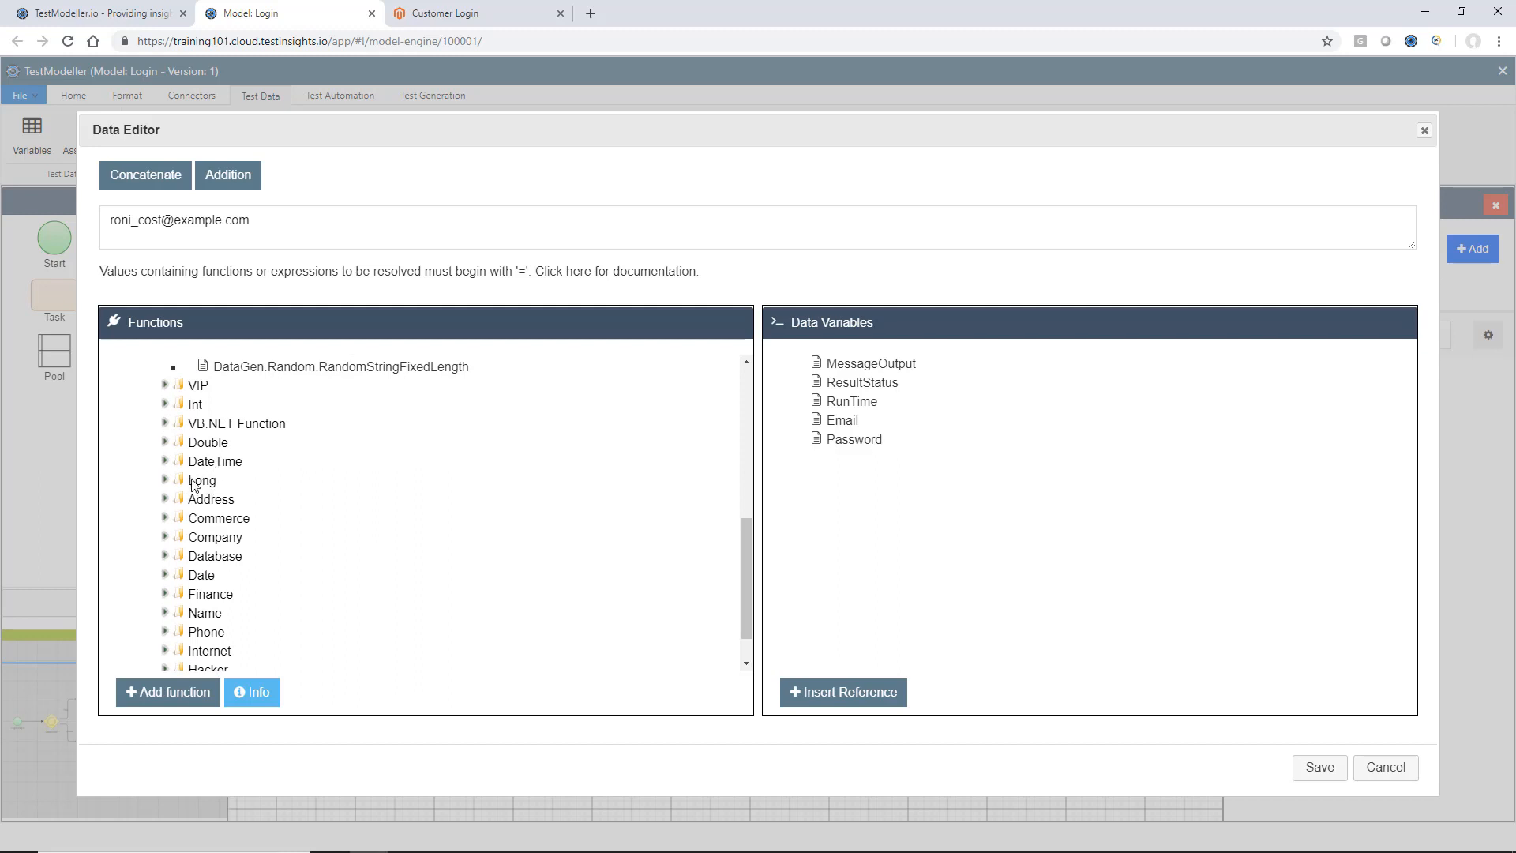
click(165, 499)
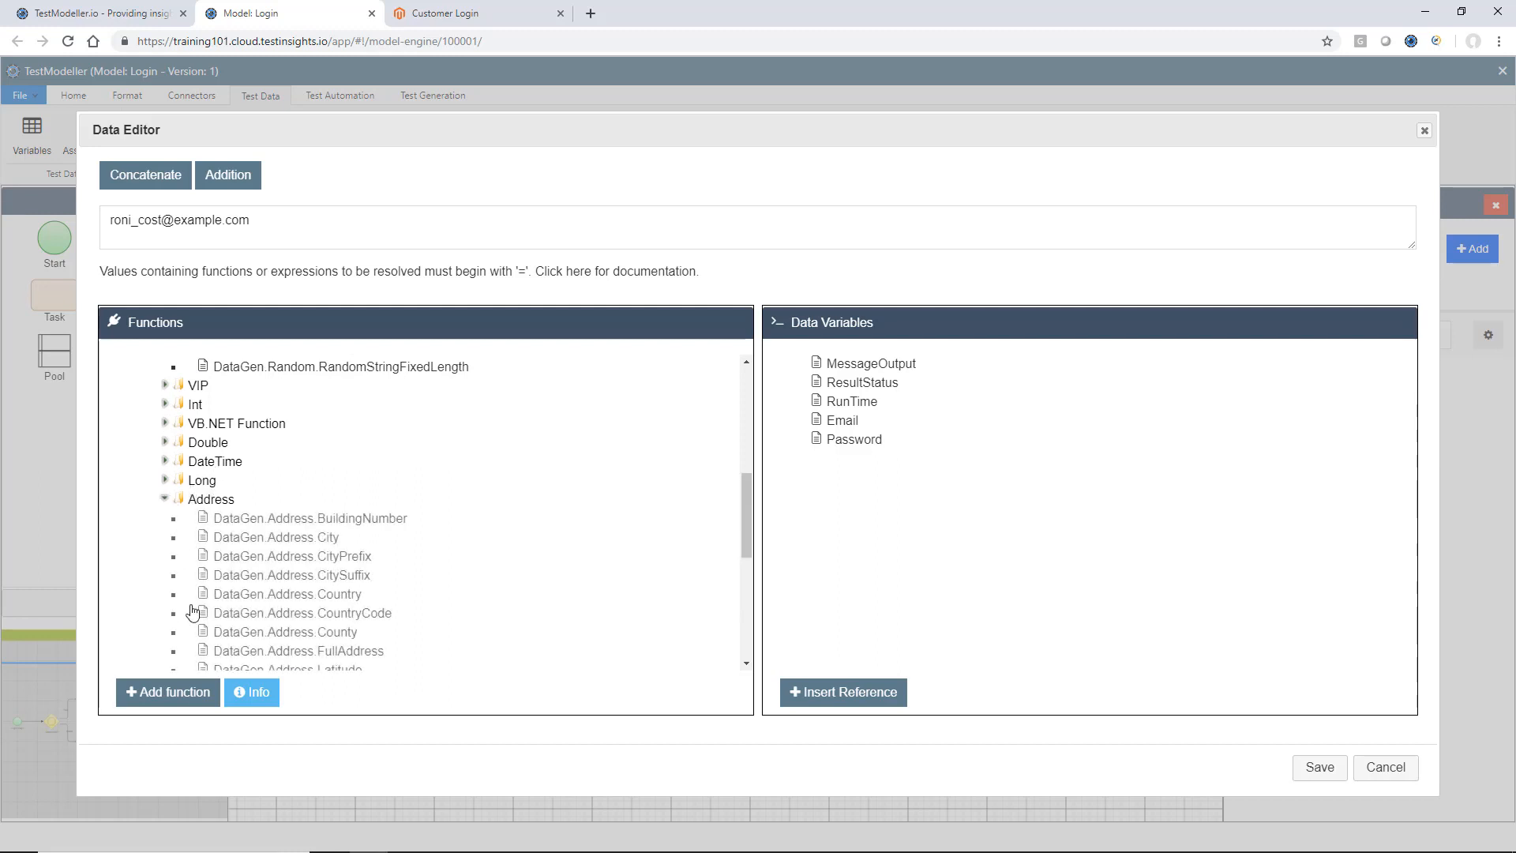
scroll(189, 600, down, 4)
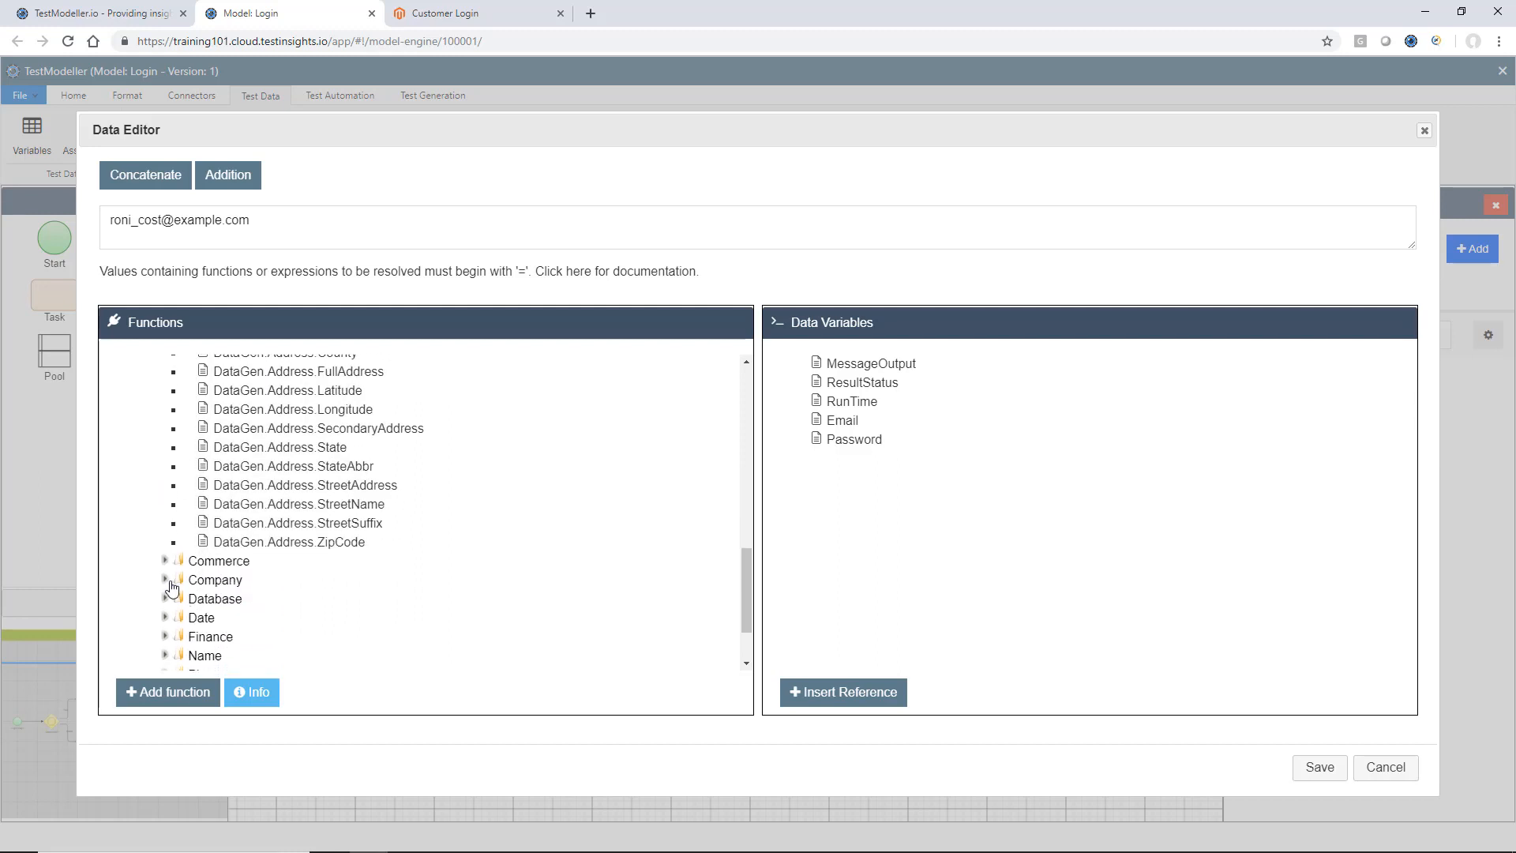
click(166, 602)
scroll(171, 584, down, 3)
click(167, 579)
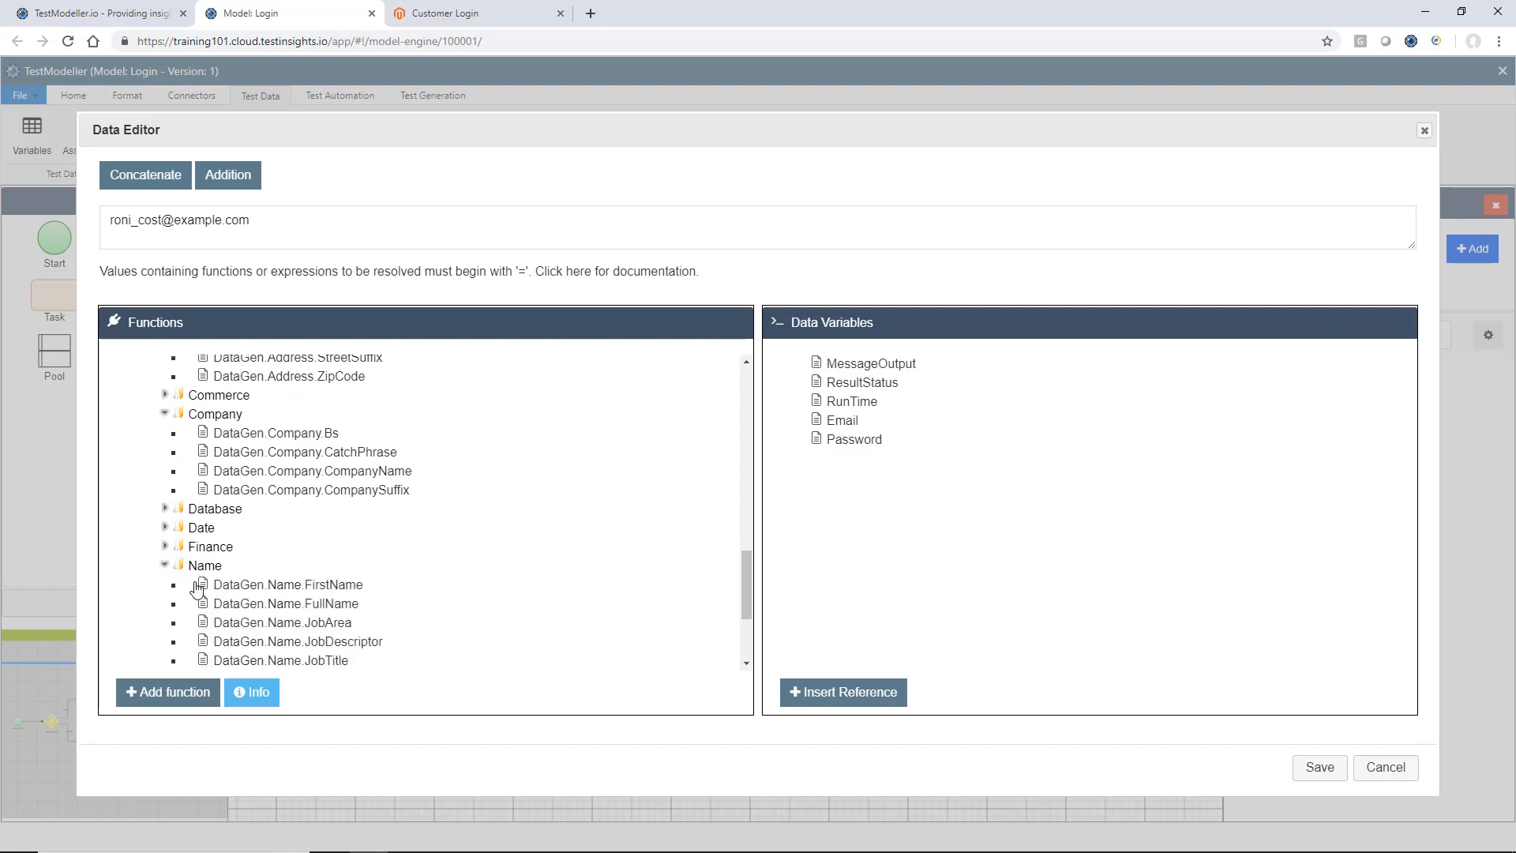
scroll(196, 590, down, 2)
scroll(300, 485, up, 2)
scroll(299, 486, down, 2)
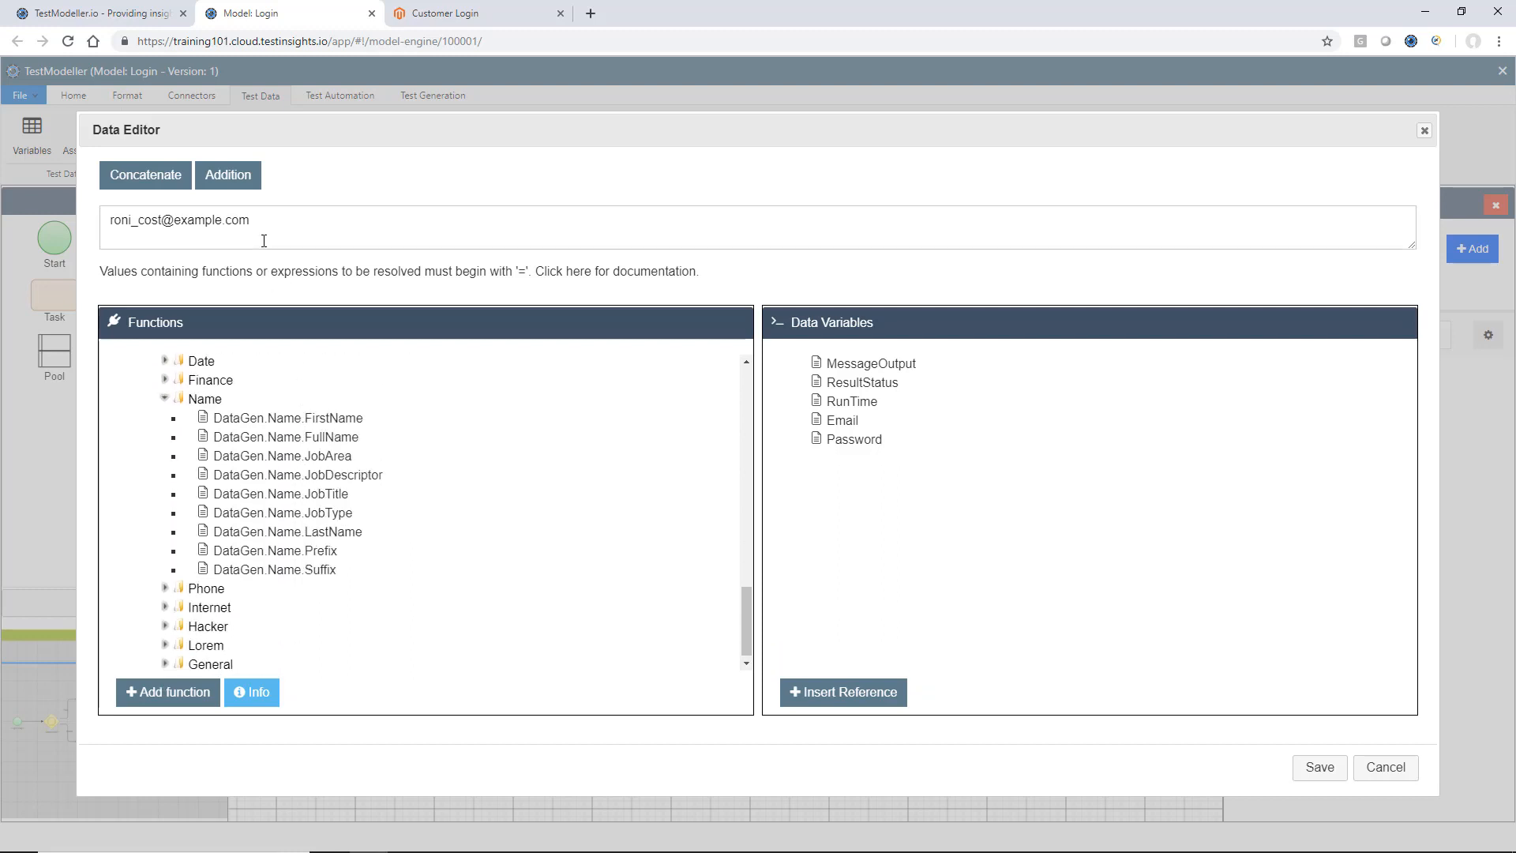
Replace the fixed Email value with "=", check the description of the DataGen.Internet.Email function and add it to the expression.
drag(263, 241, 108, 223)
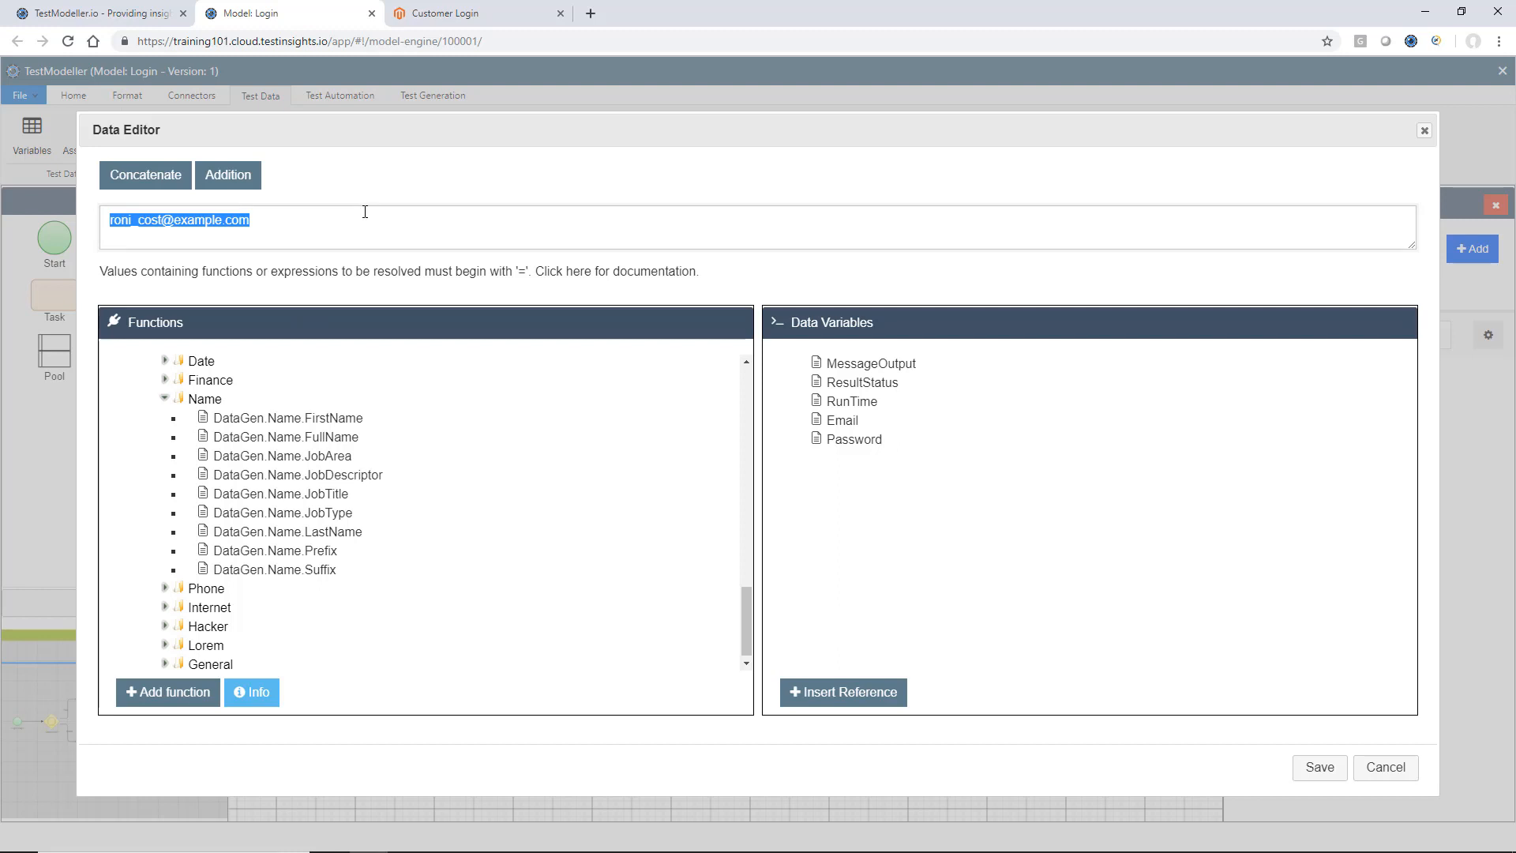
key(BackSpace)
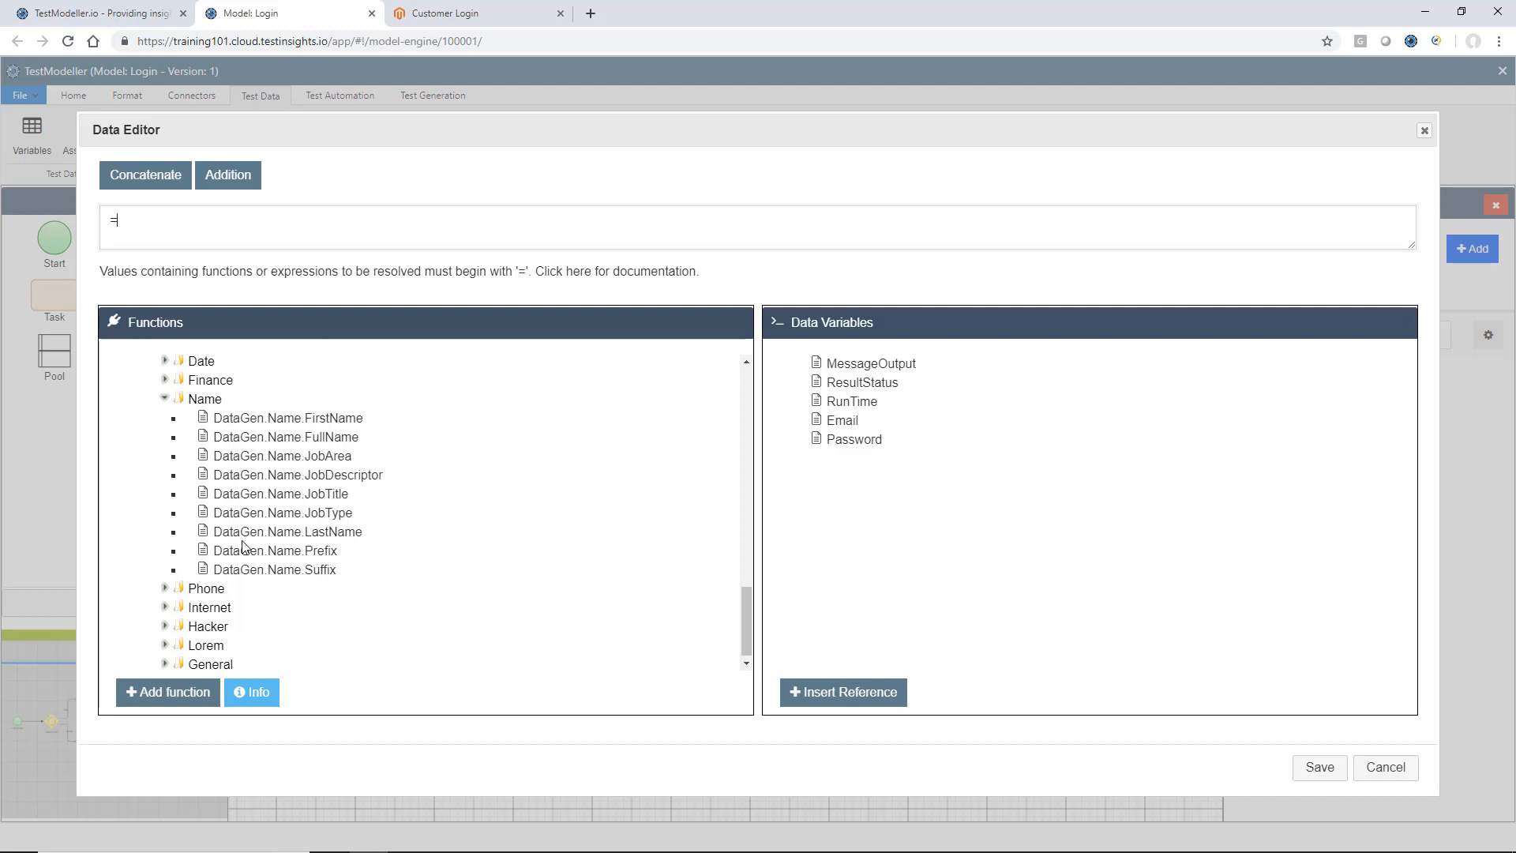
scroll(258, 419, down, 1)
click(165, 604)
scroll(241, 511, down, 3)
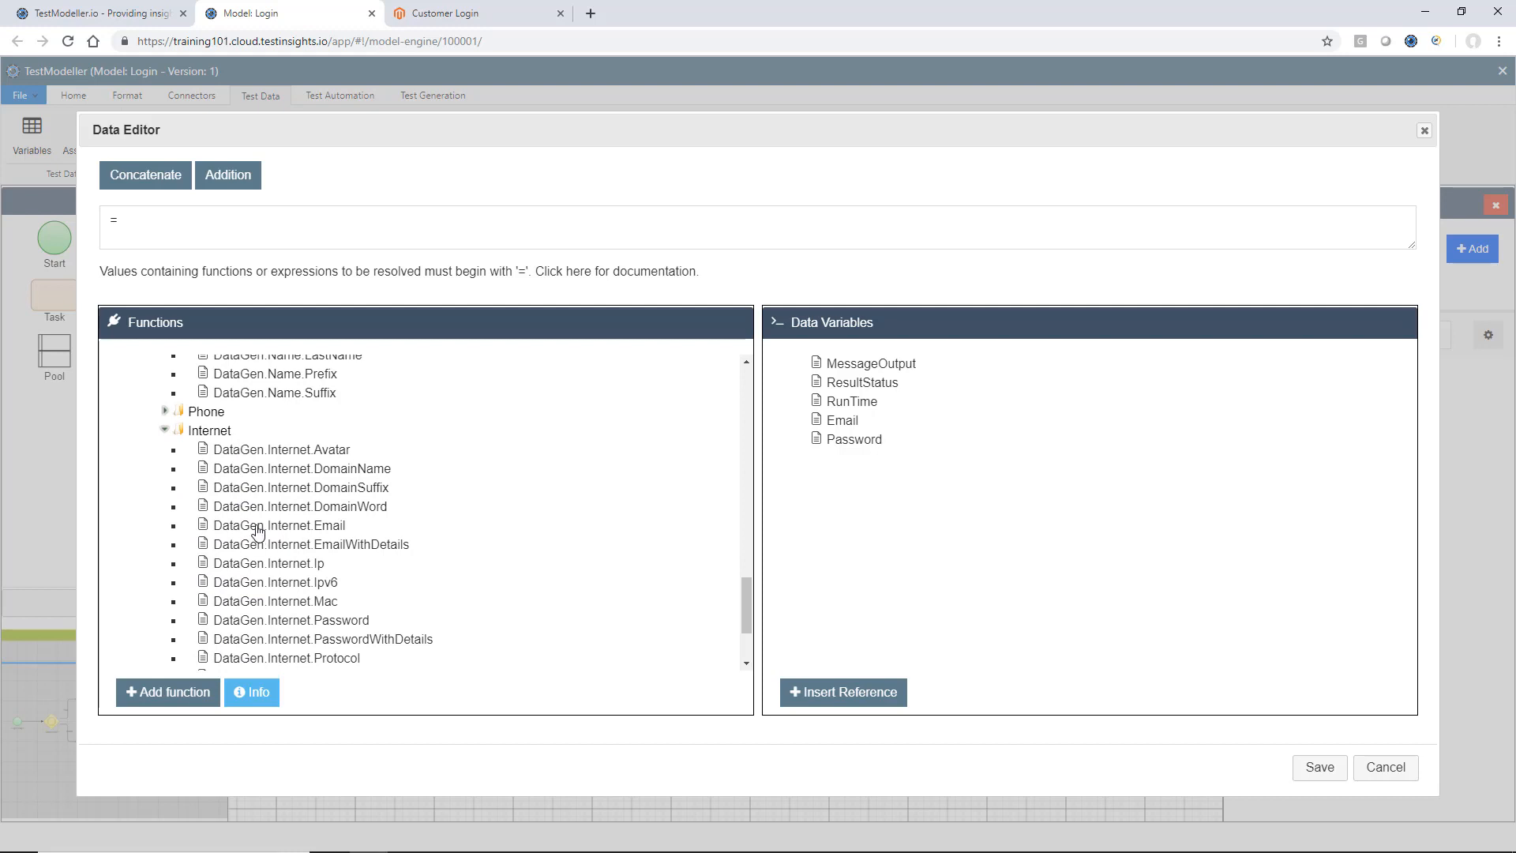
click(305, 529)
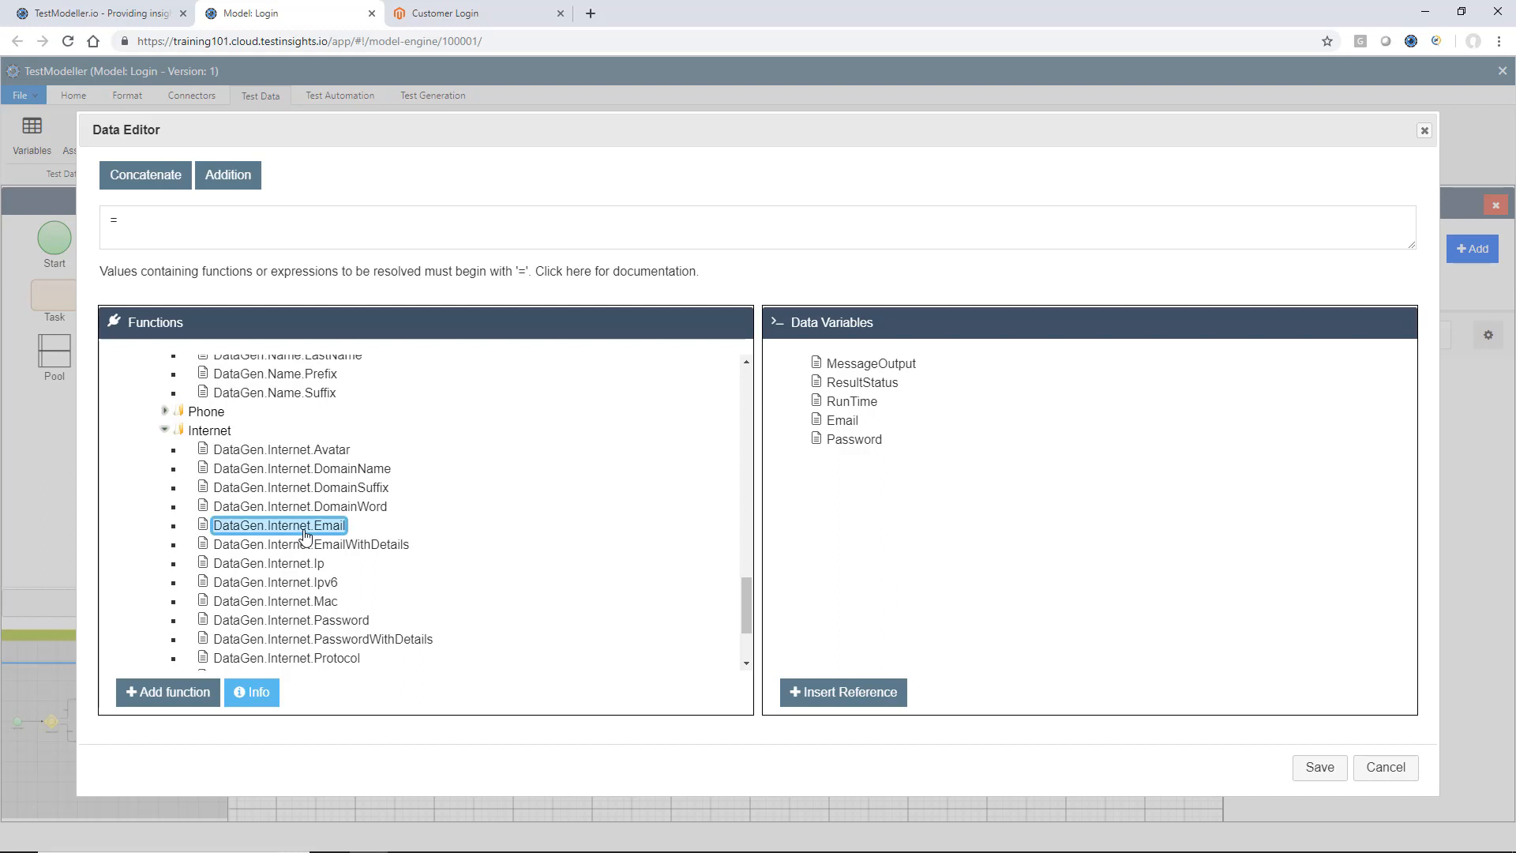
click(267, 705)
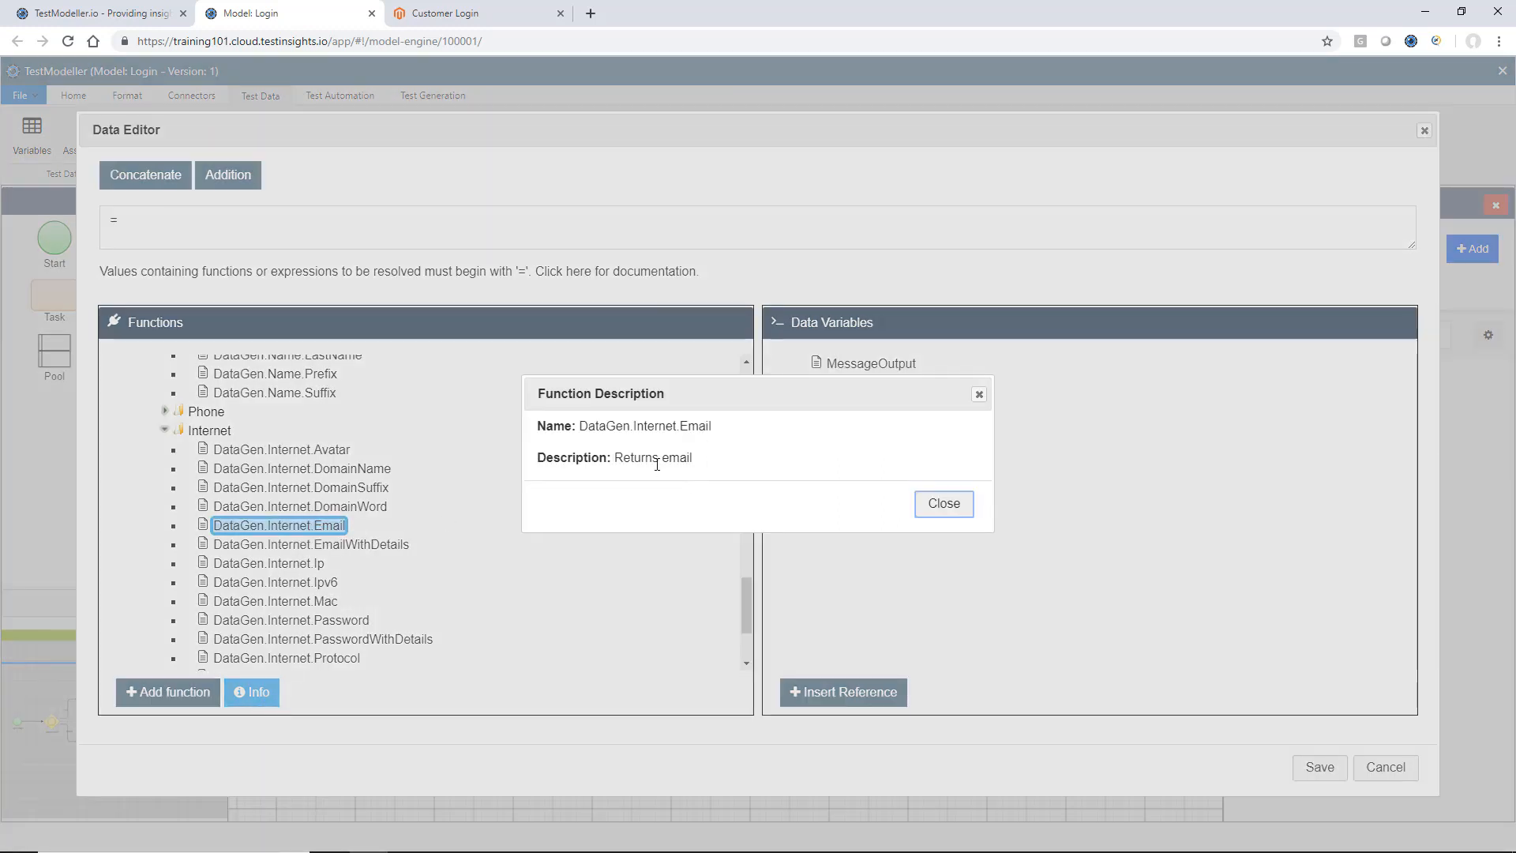
click(944, 503)
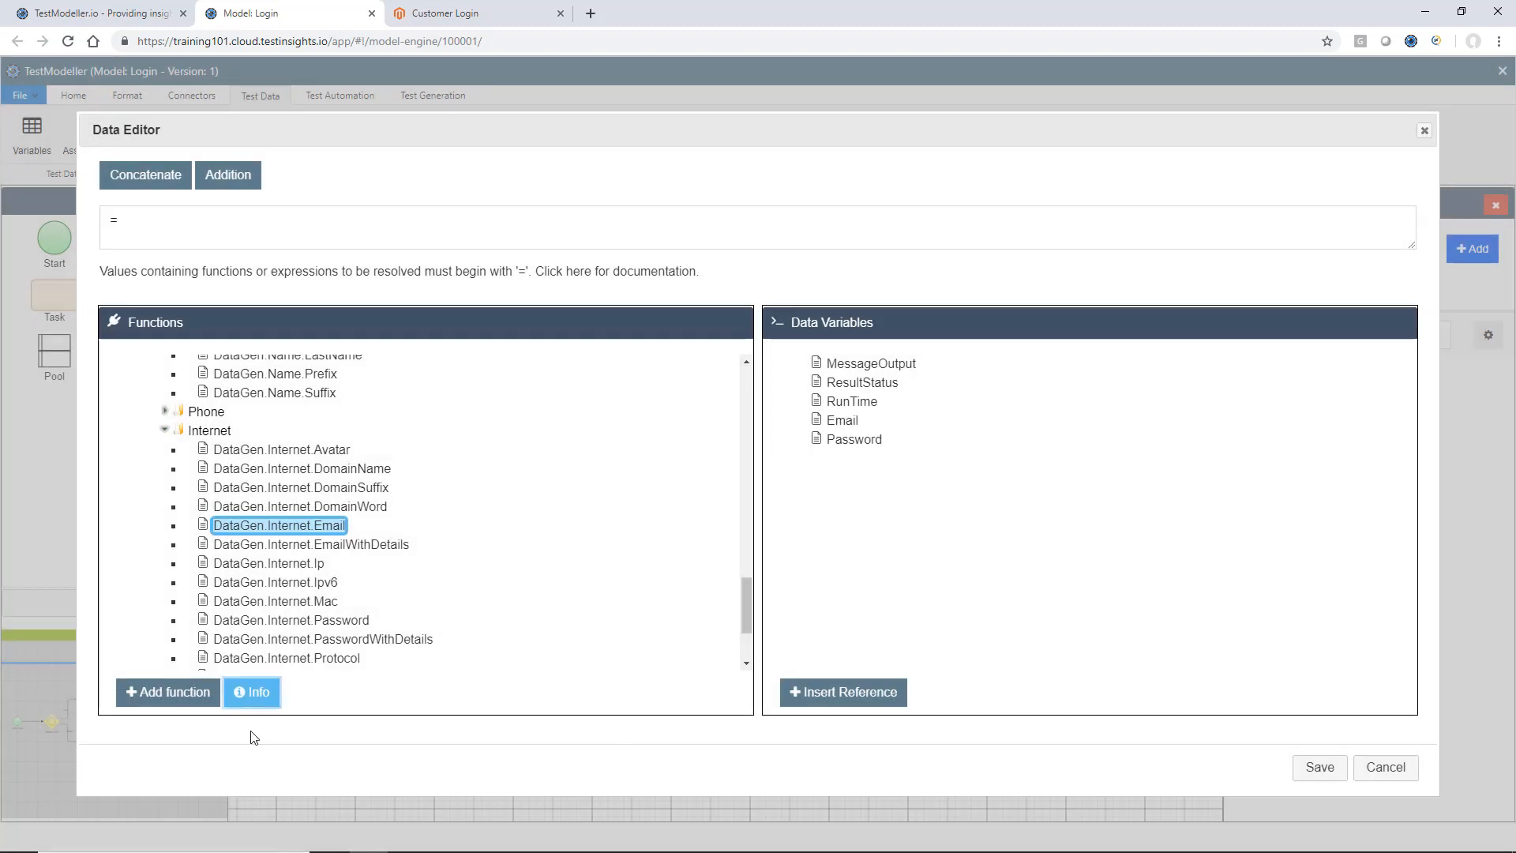
click(189, 692)
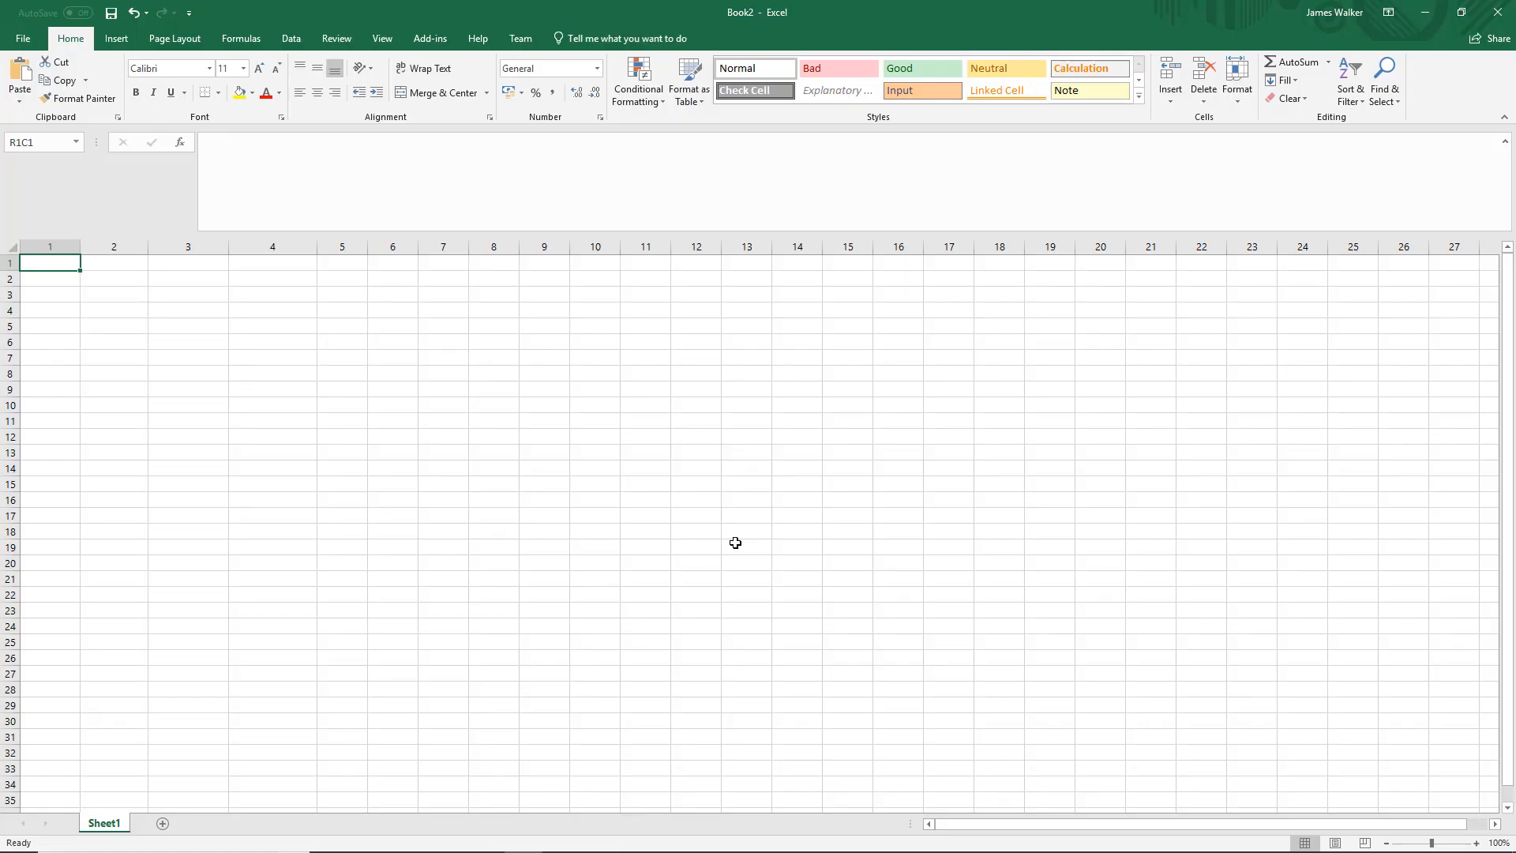
In a blank Excel workbook, enter the formula =DataGen.Internet.Email() in the first cell of Sheet1.
text(=Data)
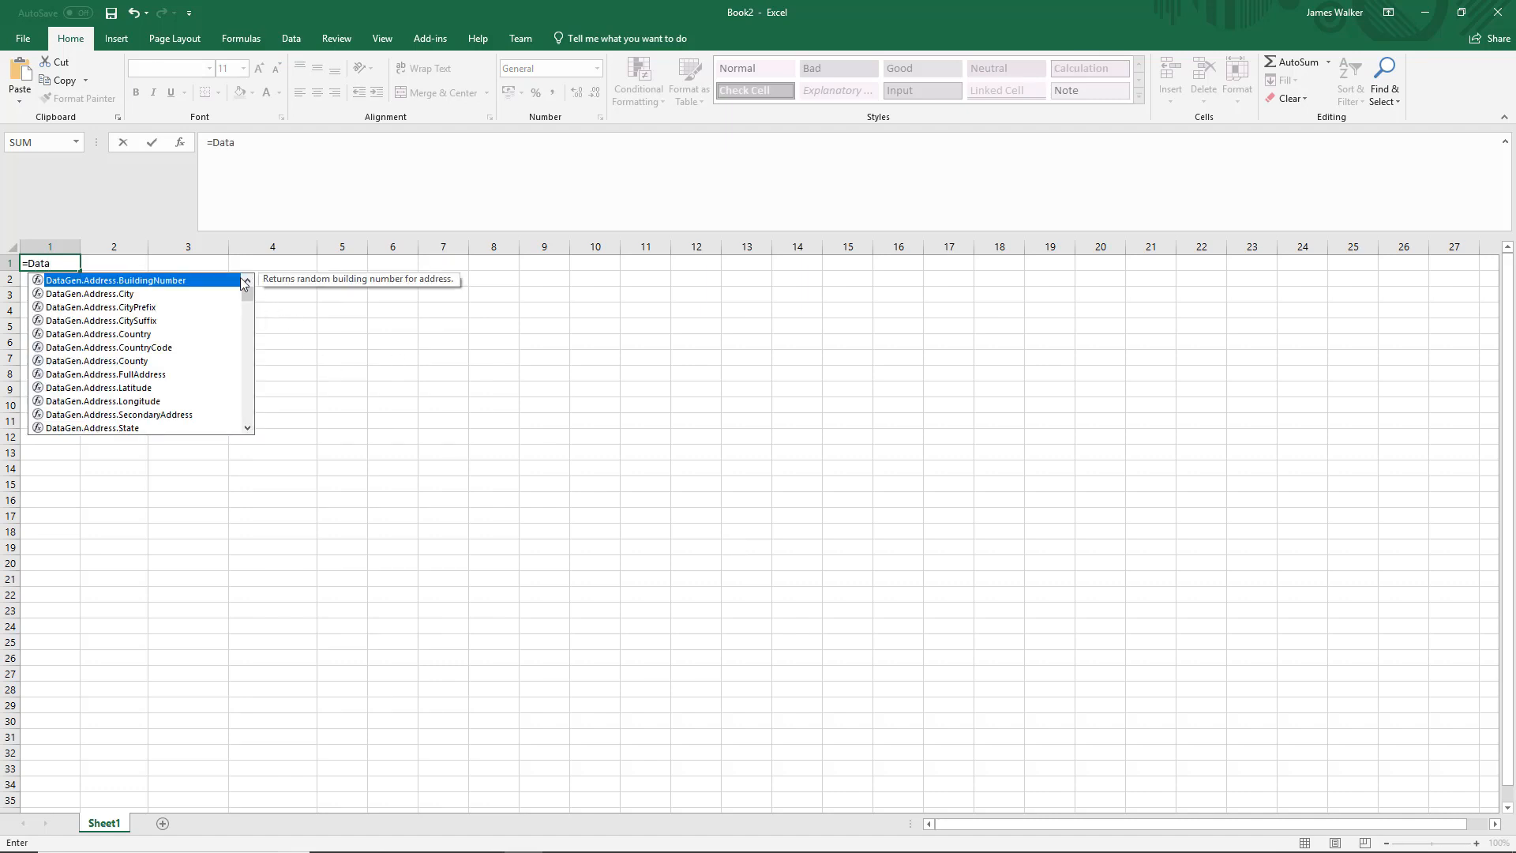
drag(247, 289, 247, 360)
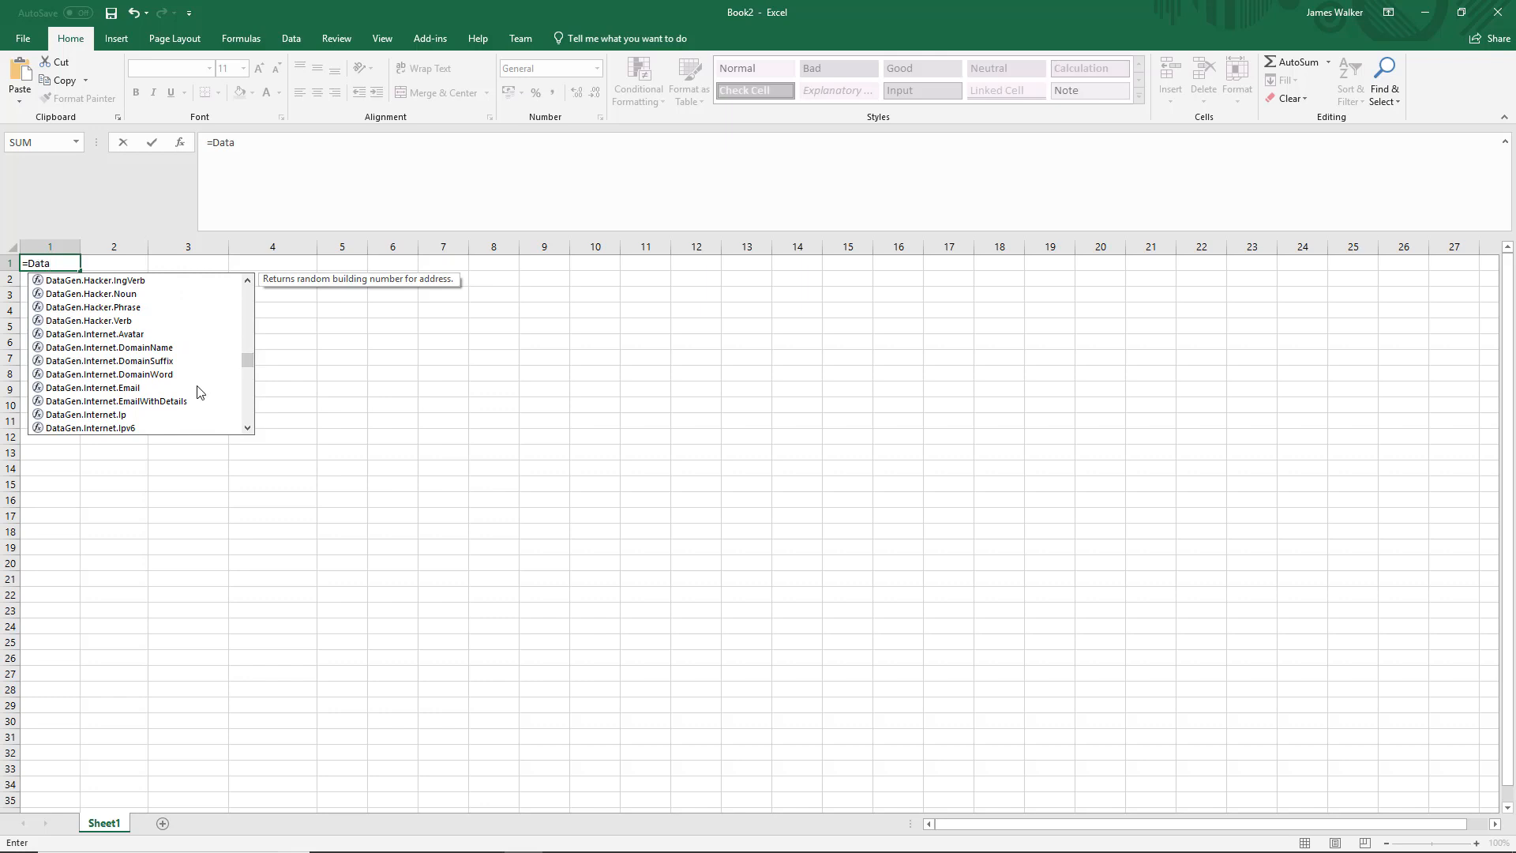
double_click(116, 387)
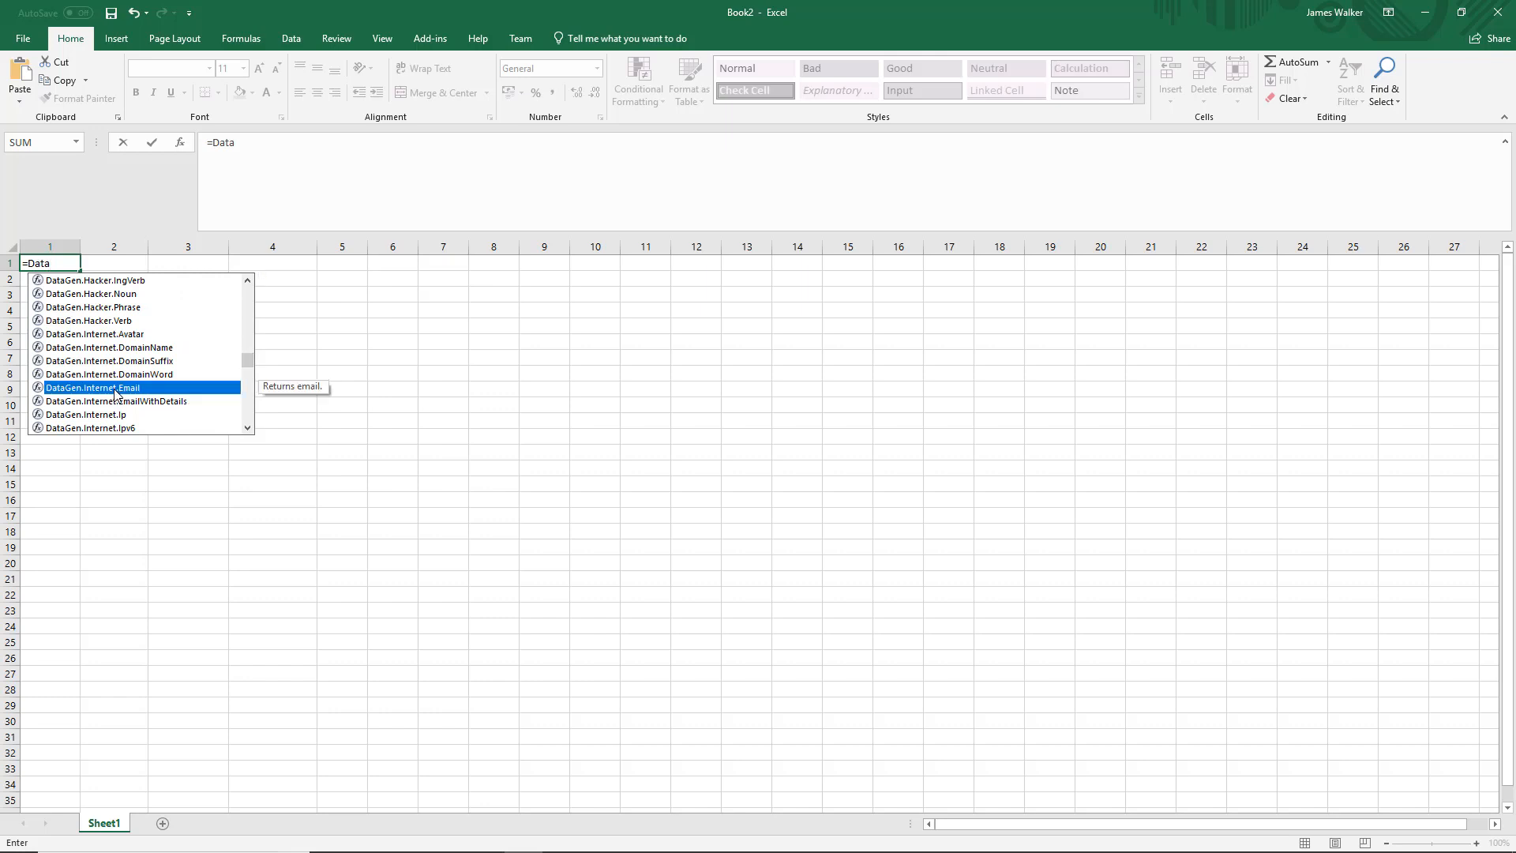
text())
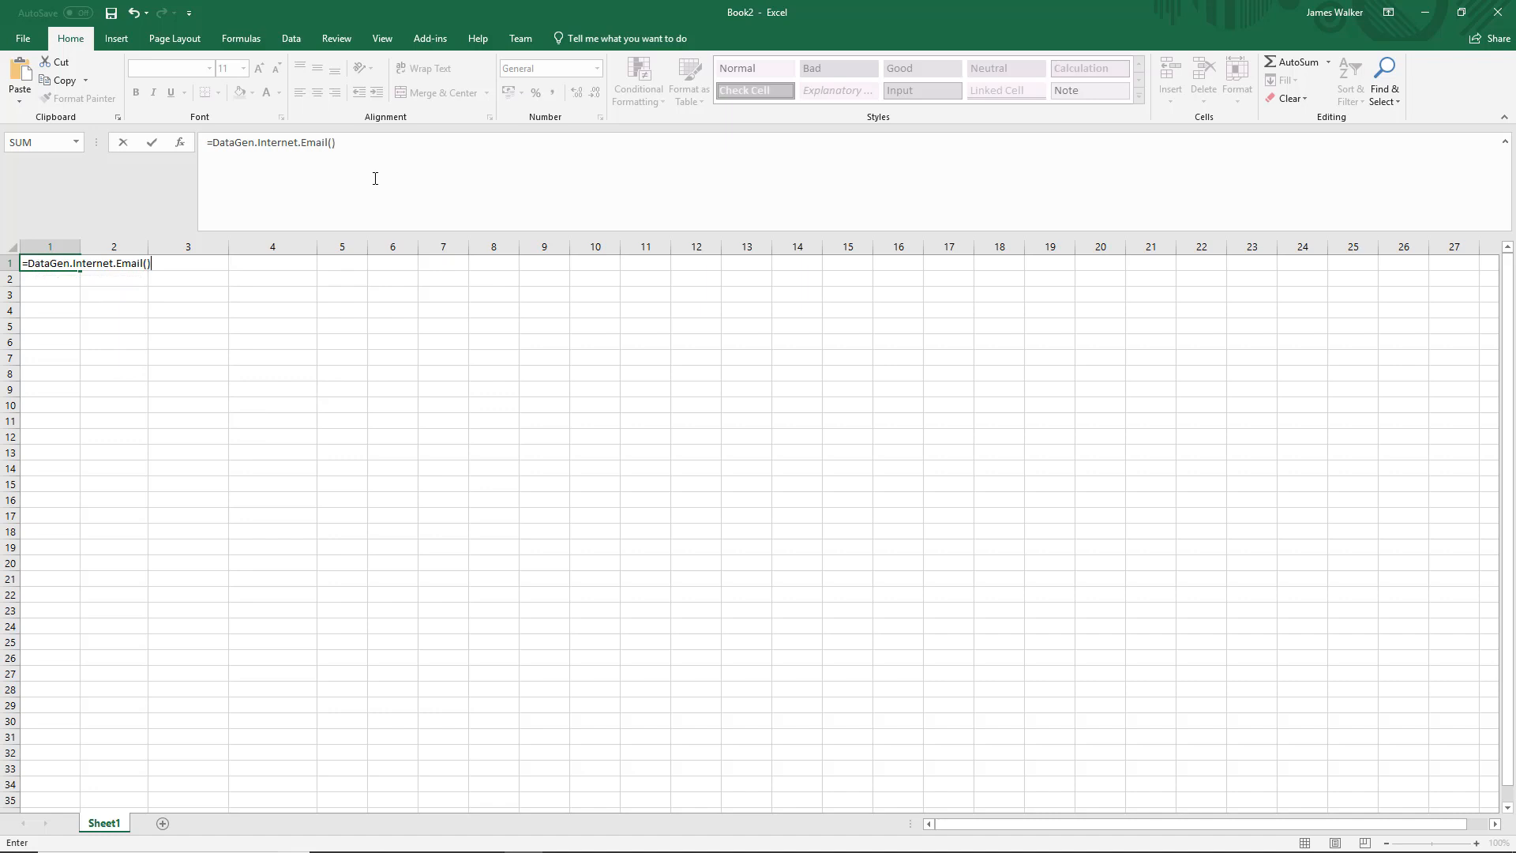
key(Return)
Fit column 1 to its contents and fill the email formula down to row 27.
drag(78, 251, 78, 251)
double_click(78, 252)
click(121, 263)
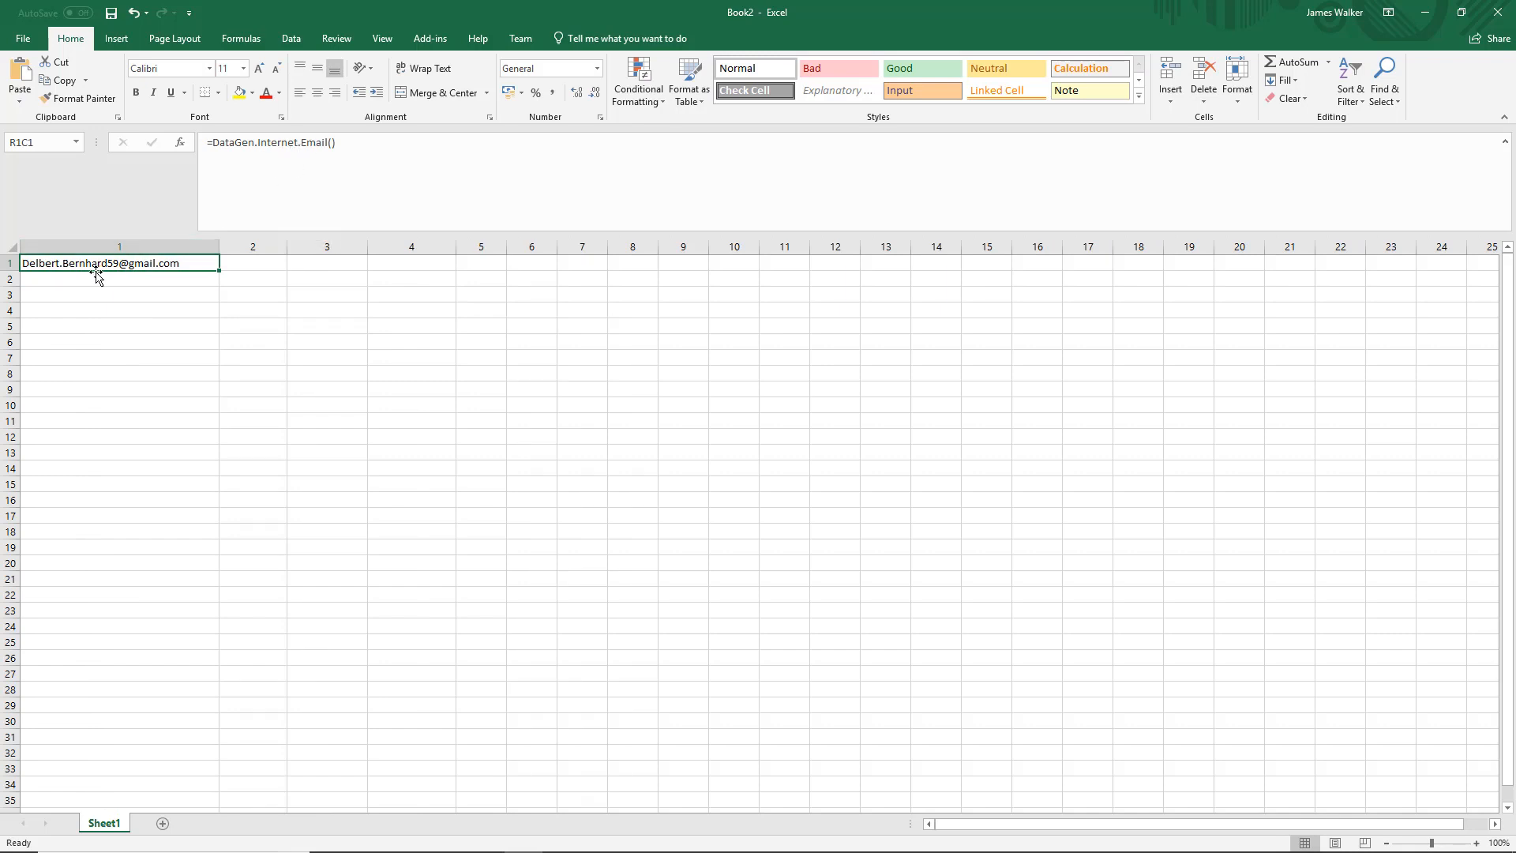
drag(219, 270, 173, 682)
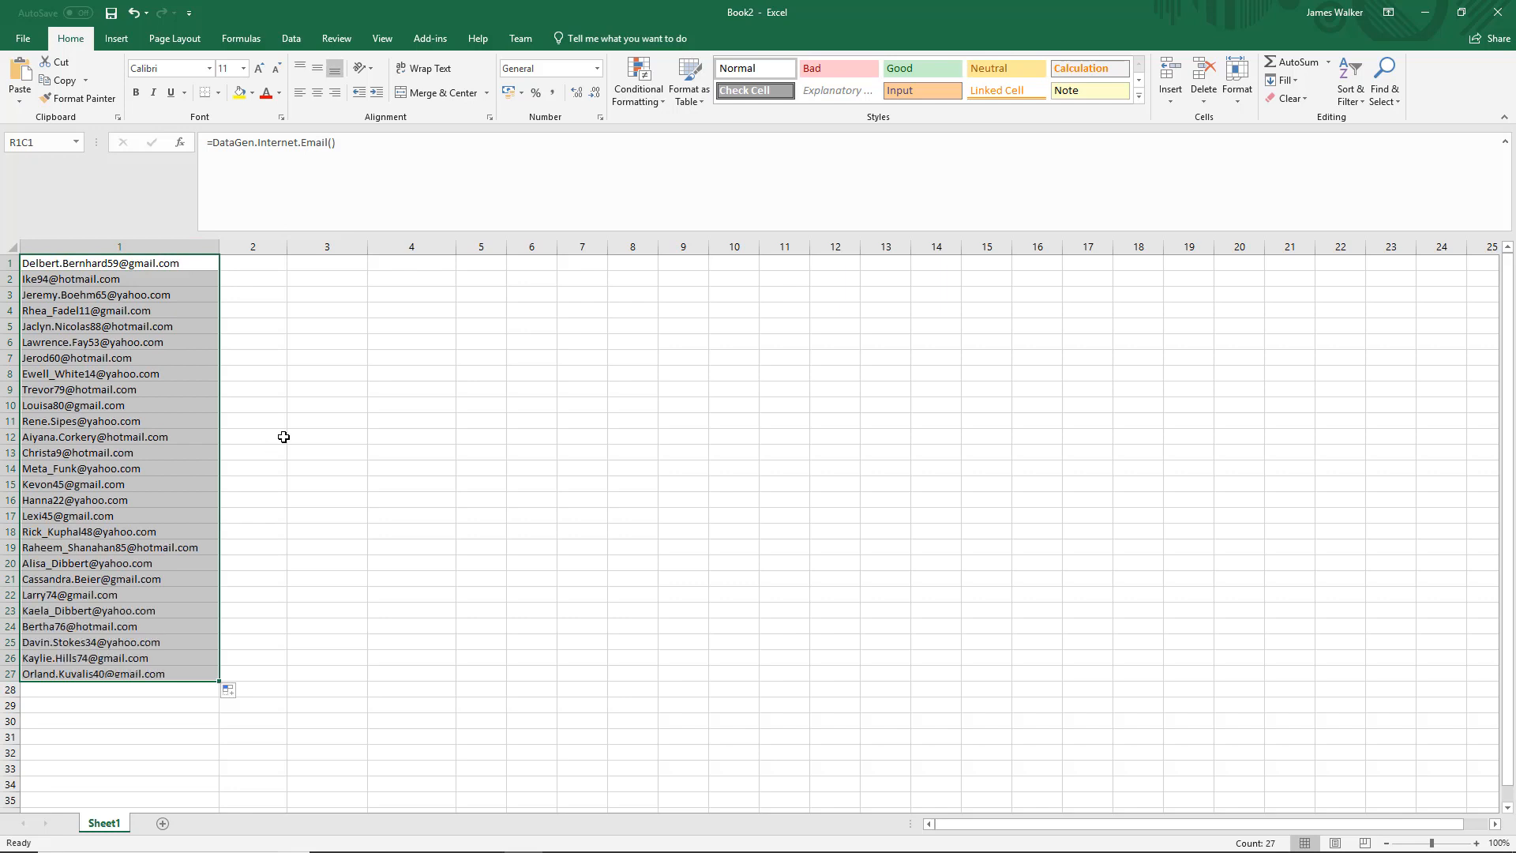
click(237, 438)
click(123, 365)
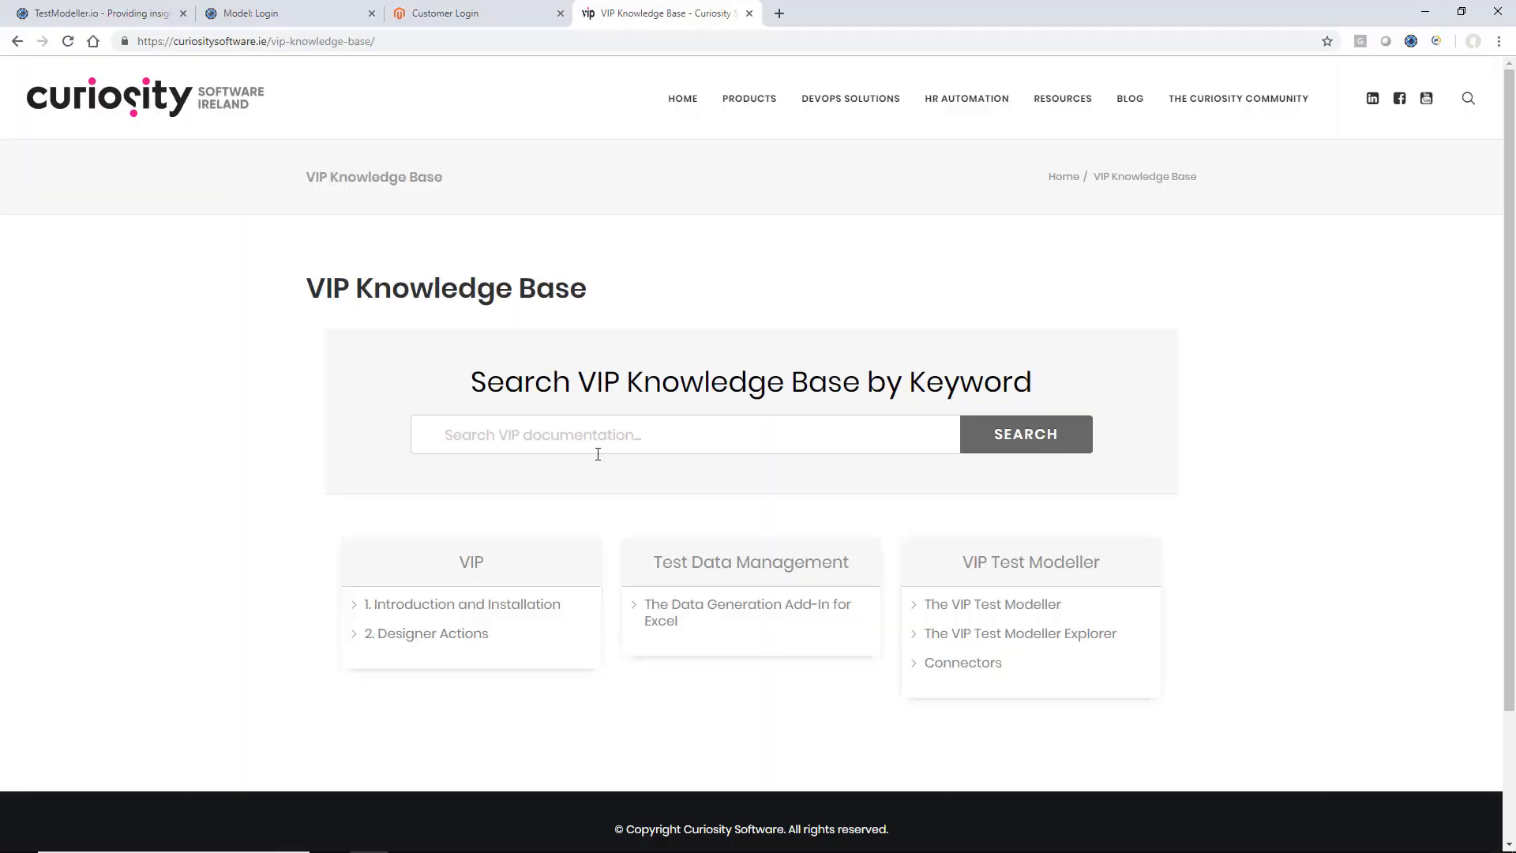
In the VIP Knowledge Base, open the Function List article of The Data Generation Add-In for Excel and review the general functions.
scroll(598, 454, down, 2)
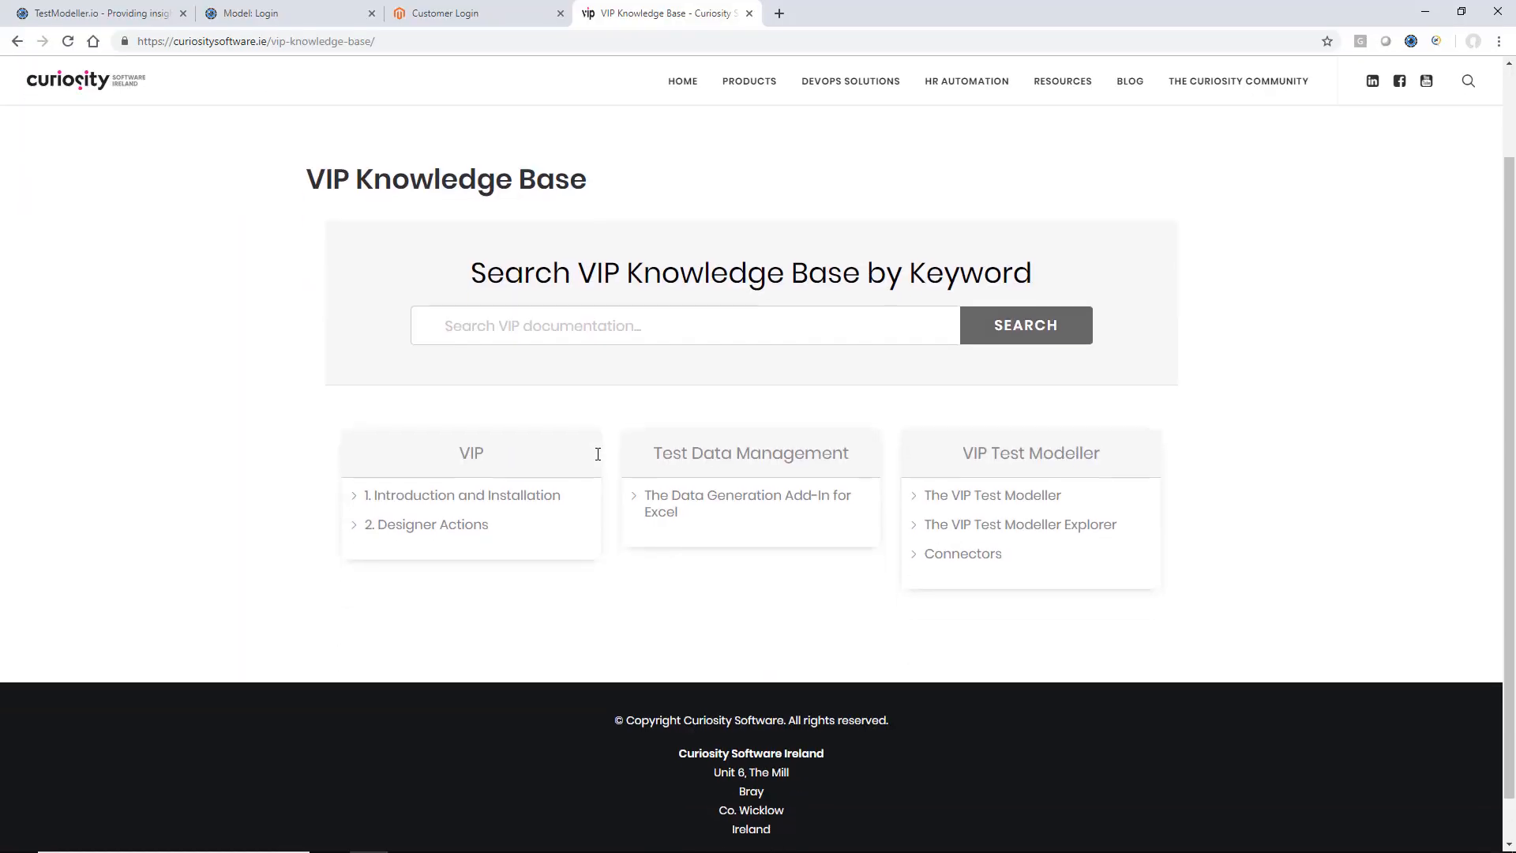
click(677, 501)
scroll(716, 502, down, 1)
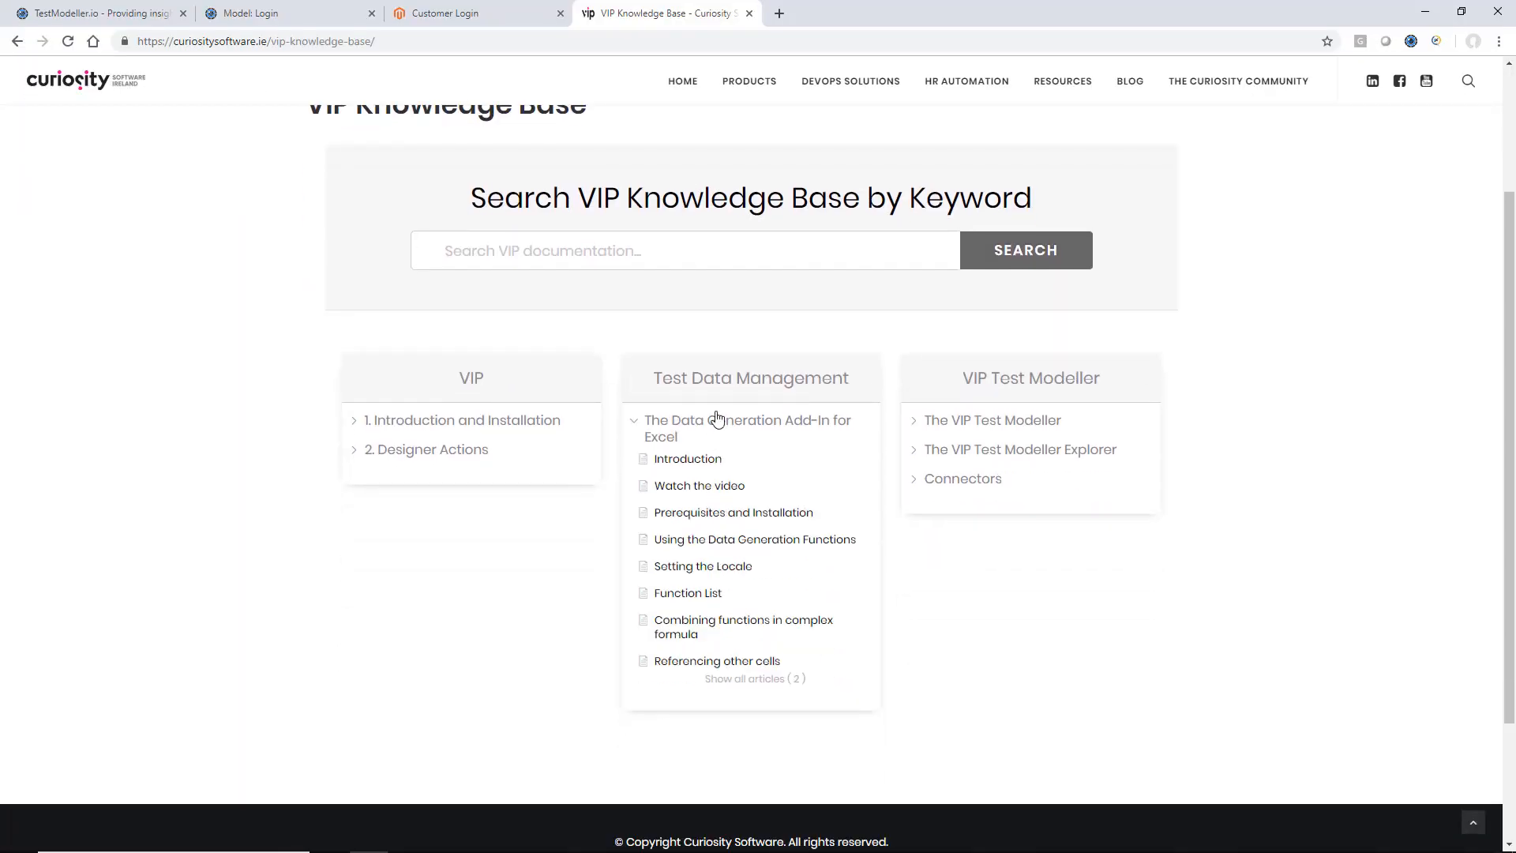
click(695, 597)
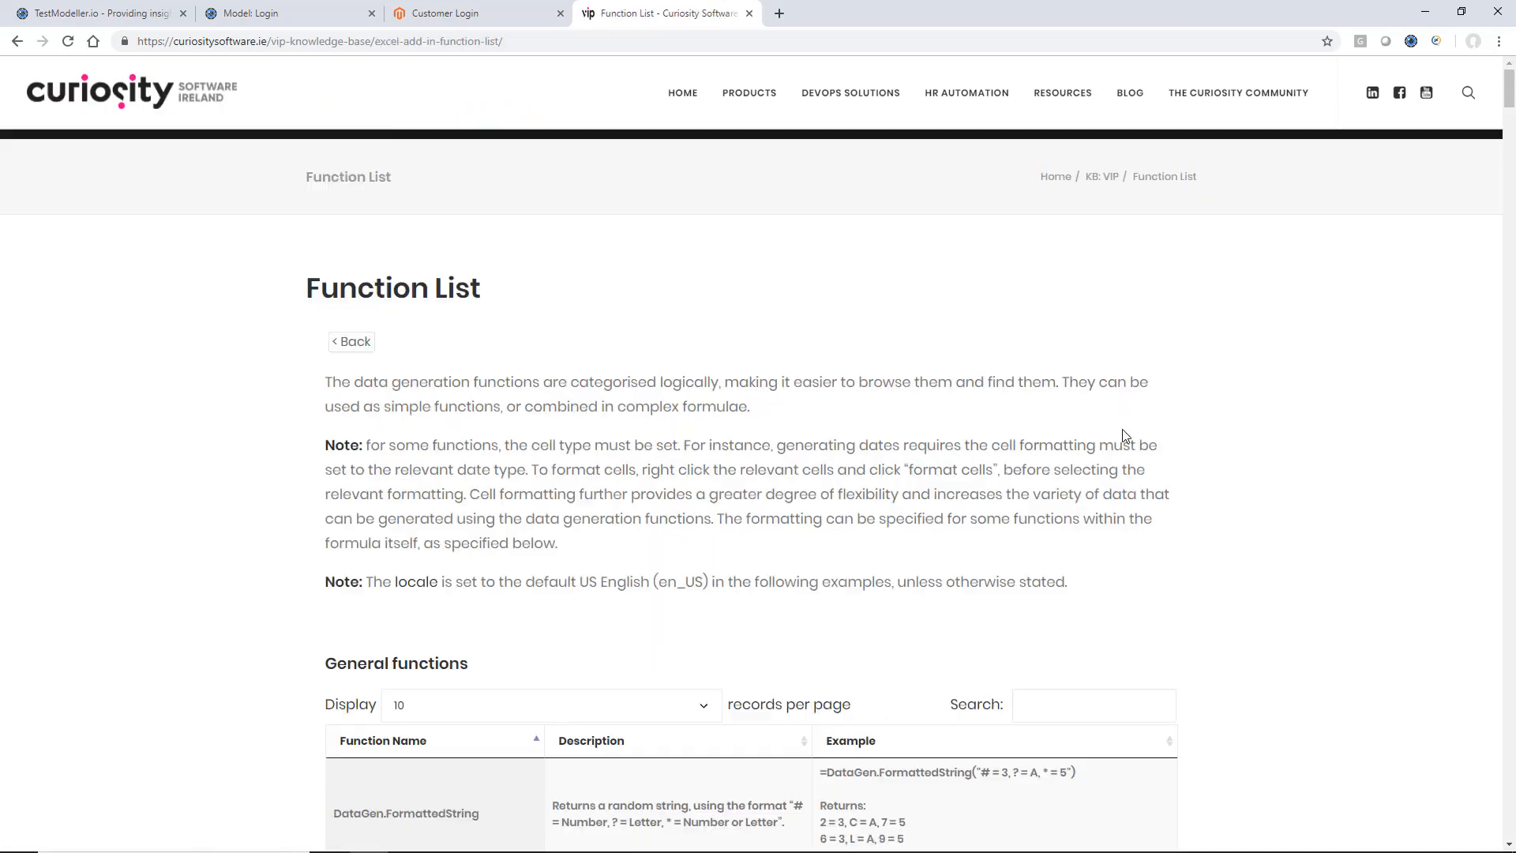
scroll(976, 290, down, 12)
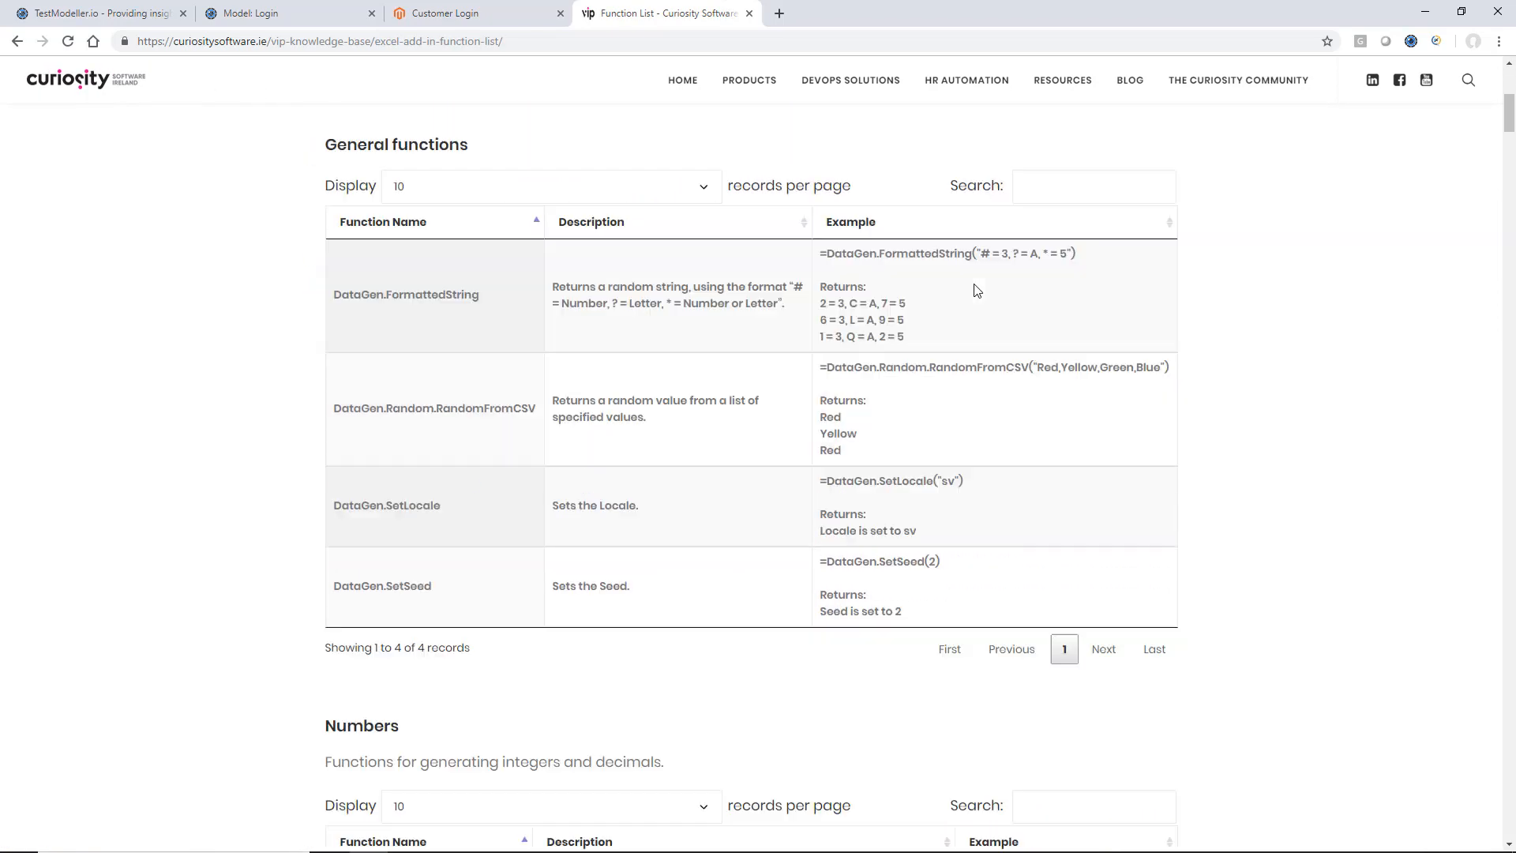
Review the address functions and the product and company functions in the Function List article.
scroll(974, 282, down, 15)
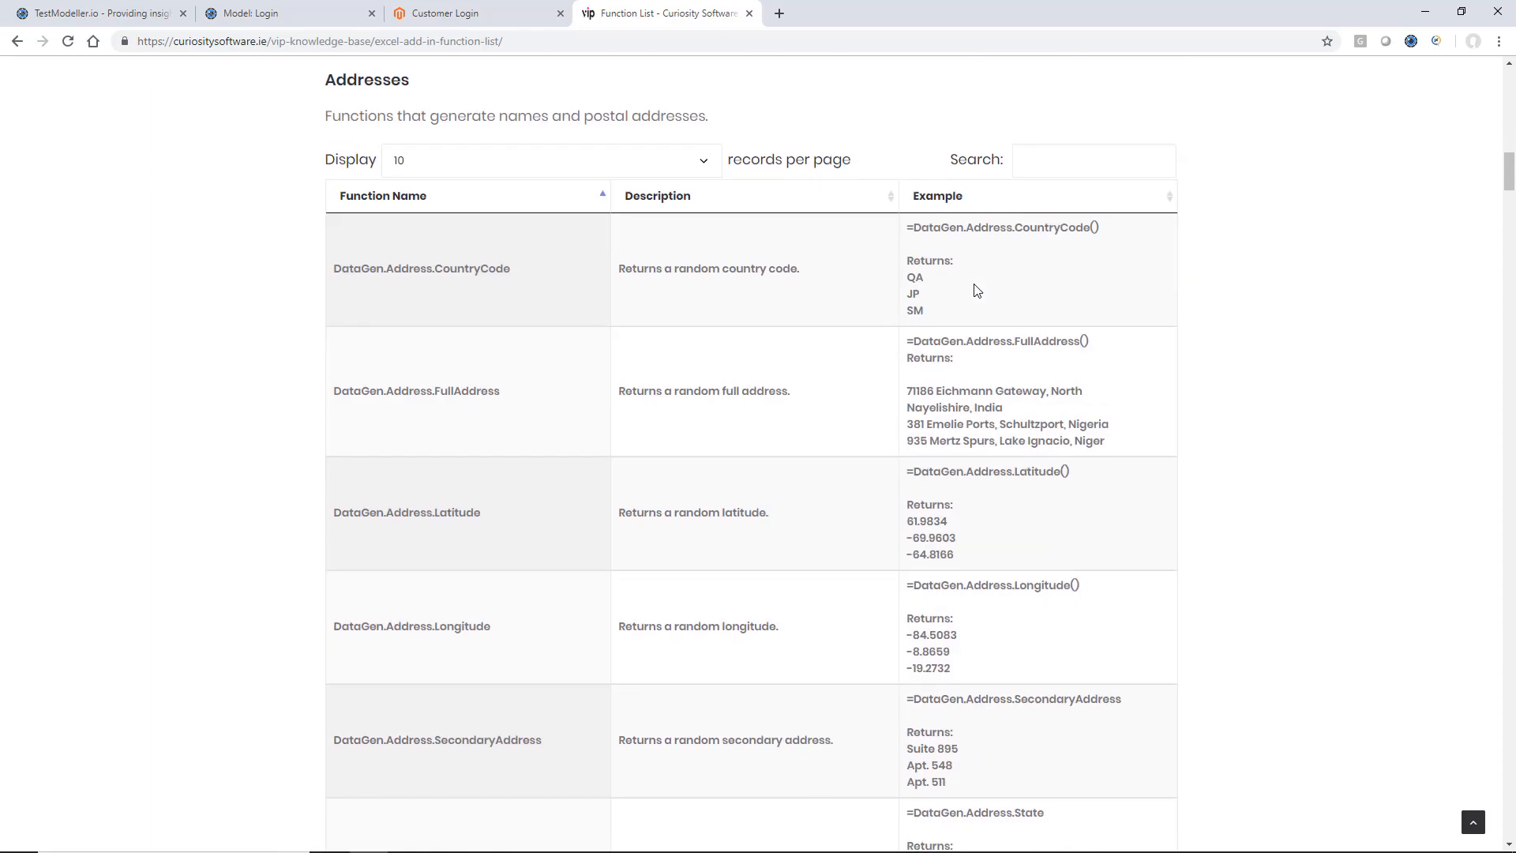
scroll(974, 283, down, 10)
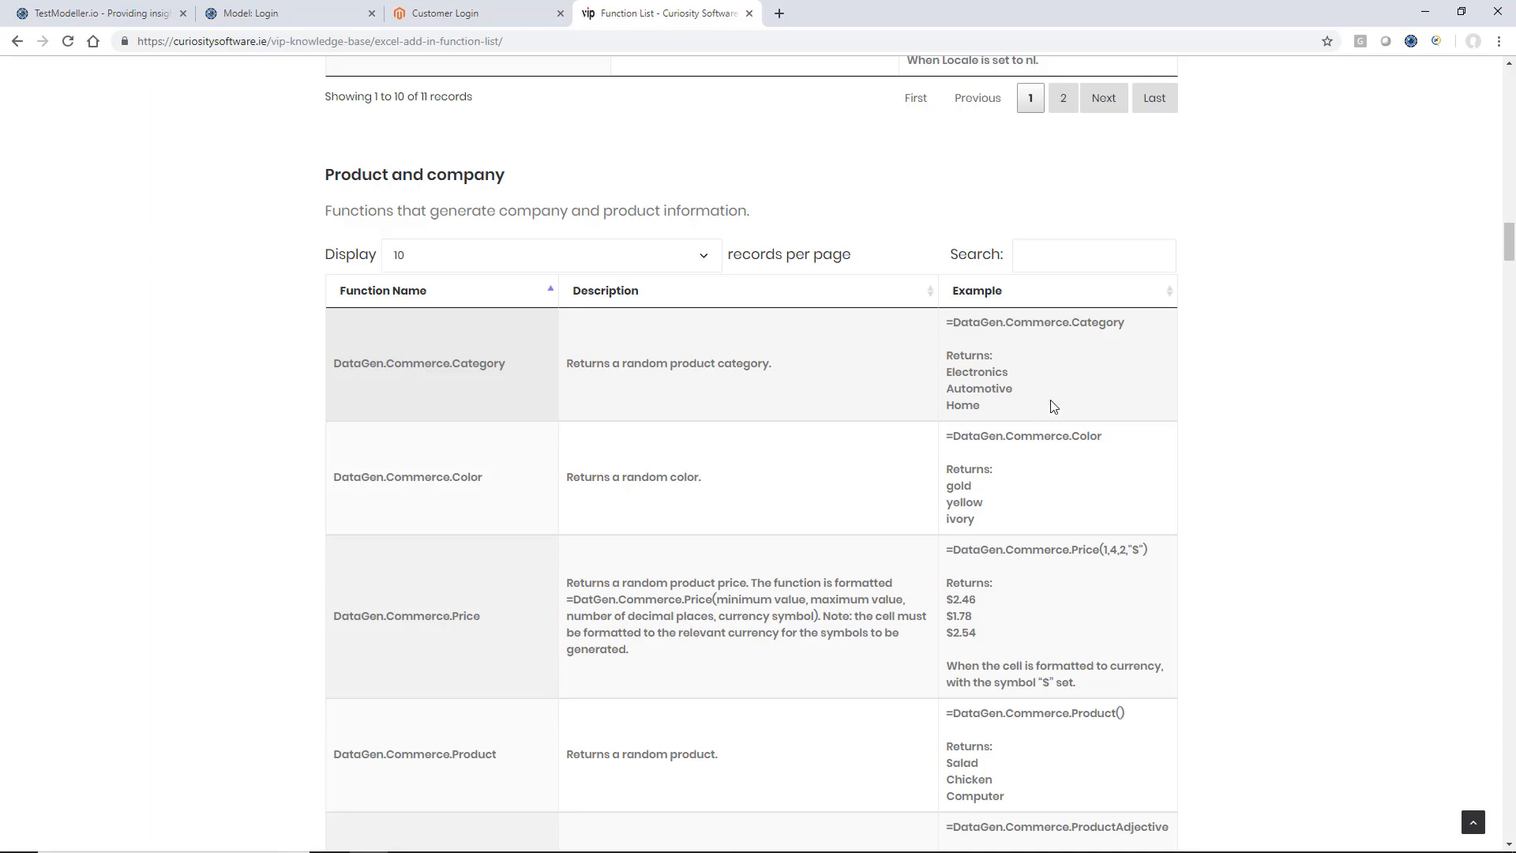
scroll(1049, 407, down, 8)
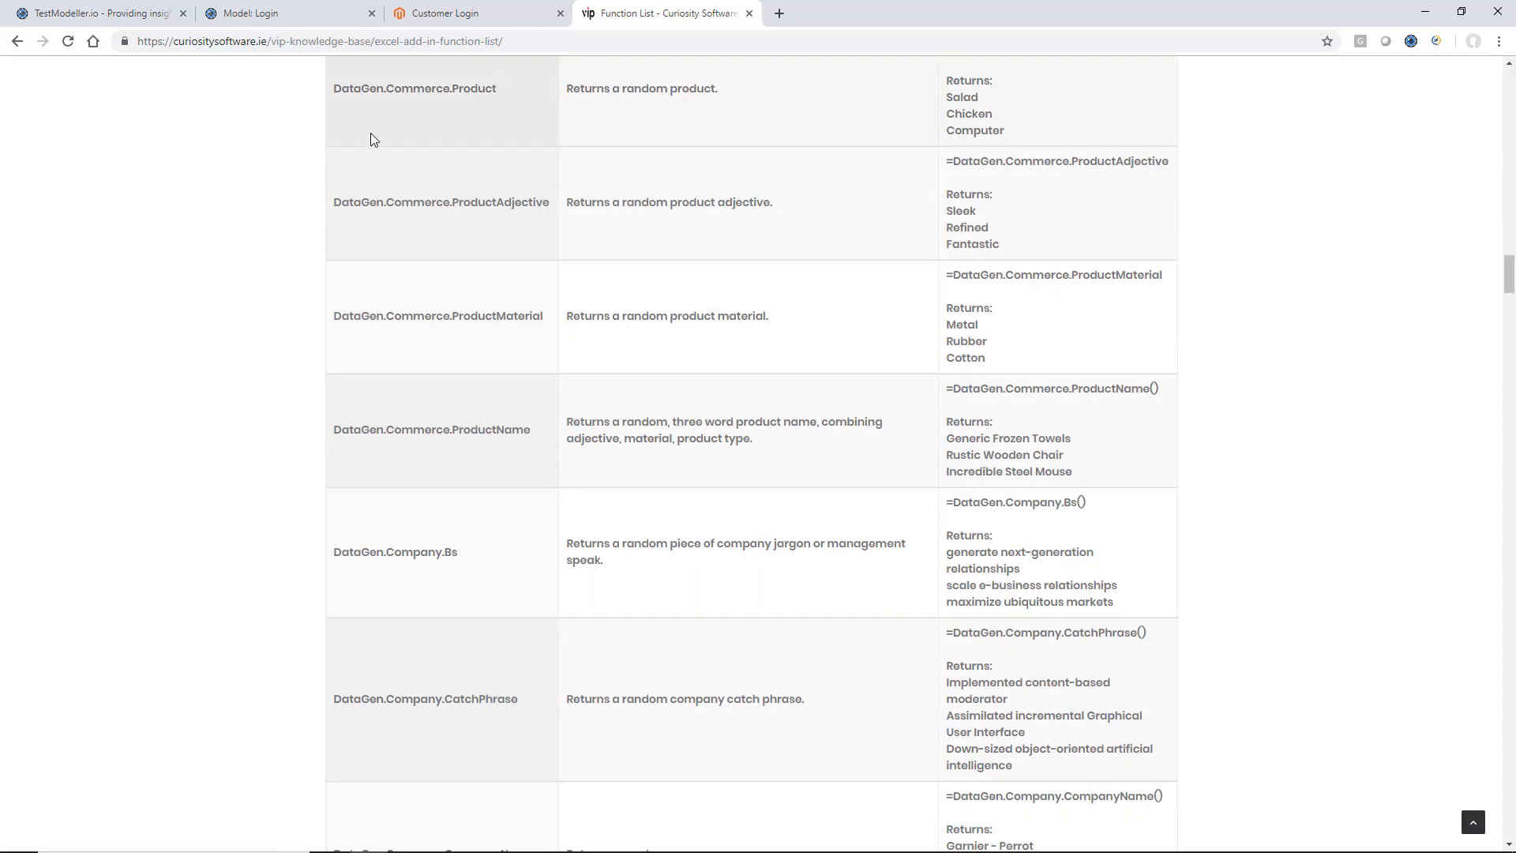
Return to the Login model and save the DataGen.Internet.Email() expression as the upper Valid Username task's Email value.
click(247, 11)
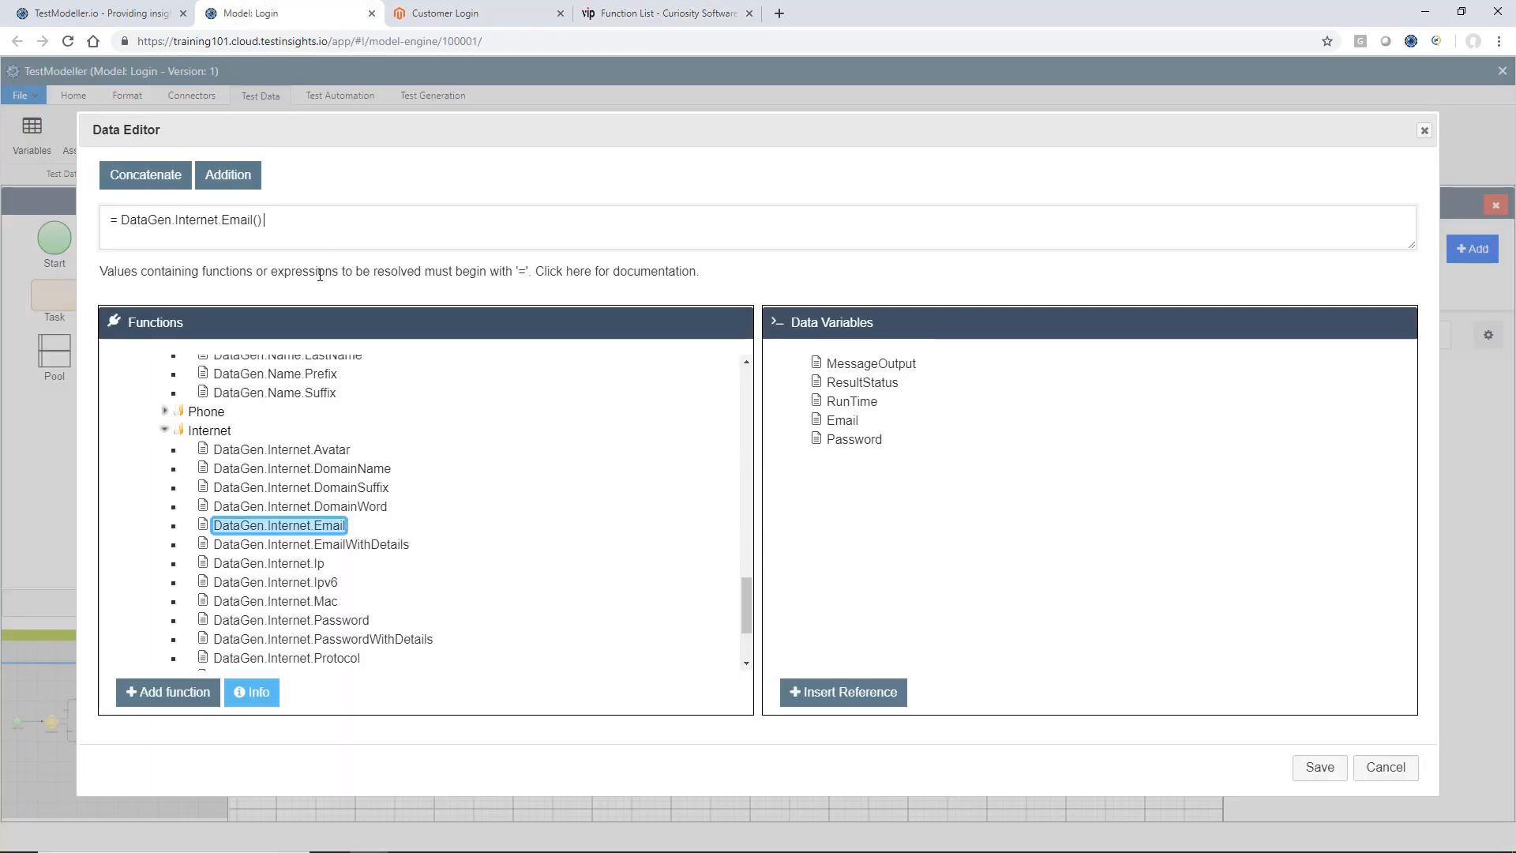
click(1319, 767)
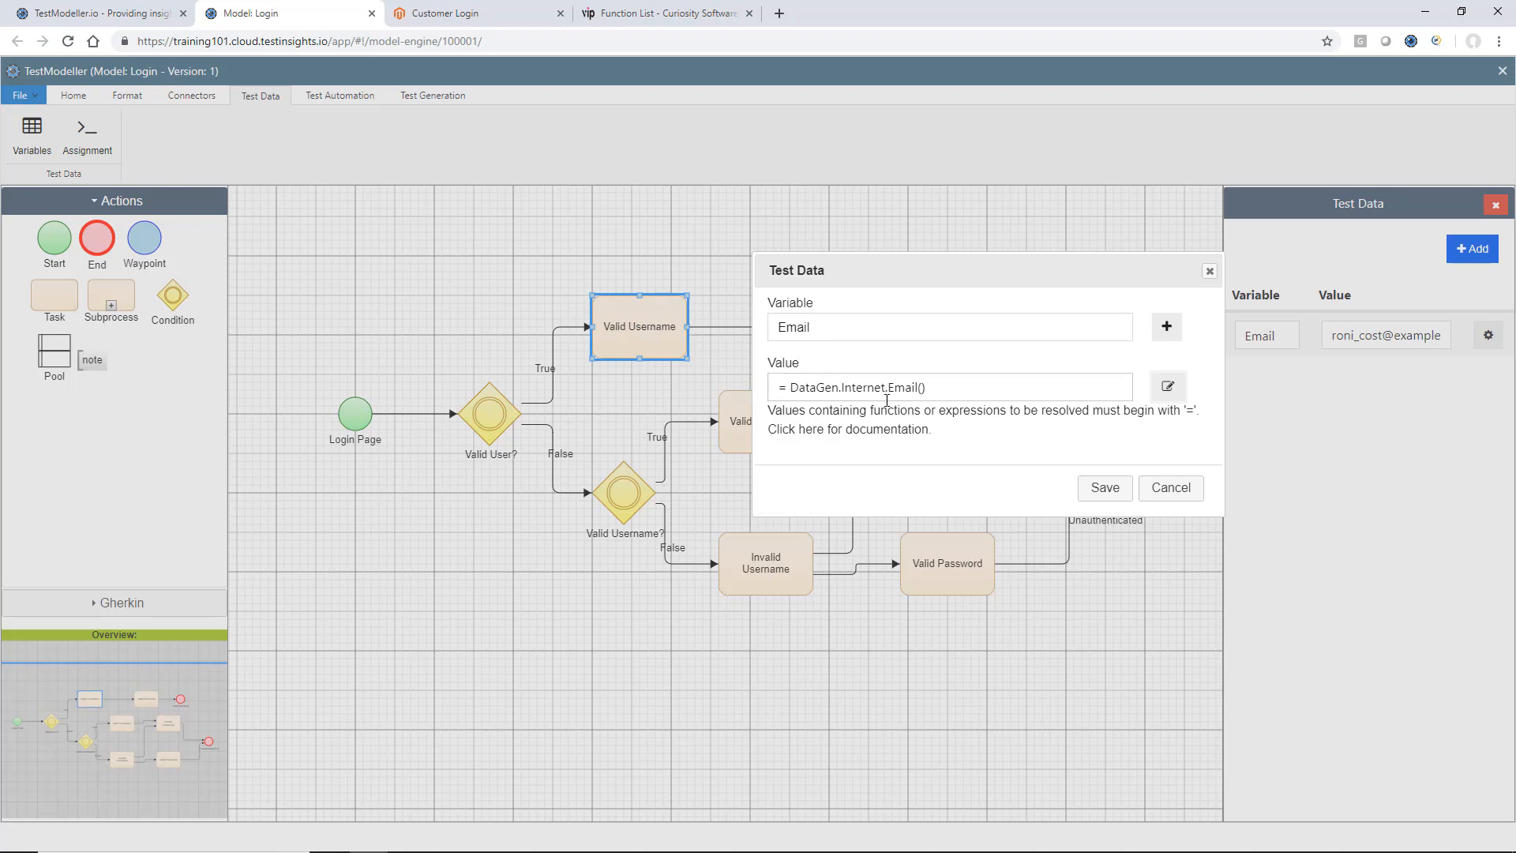
click(1103, 487)
Check the lower Valid Username task's data, then replace the Invalid Username task's fixed Email value with "=" in the Data Editor.
click(771, 445)
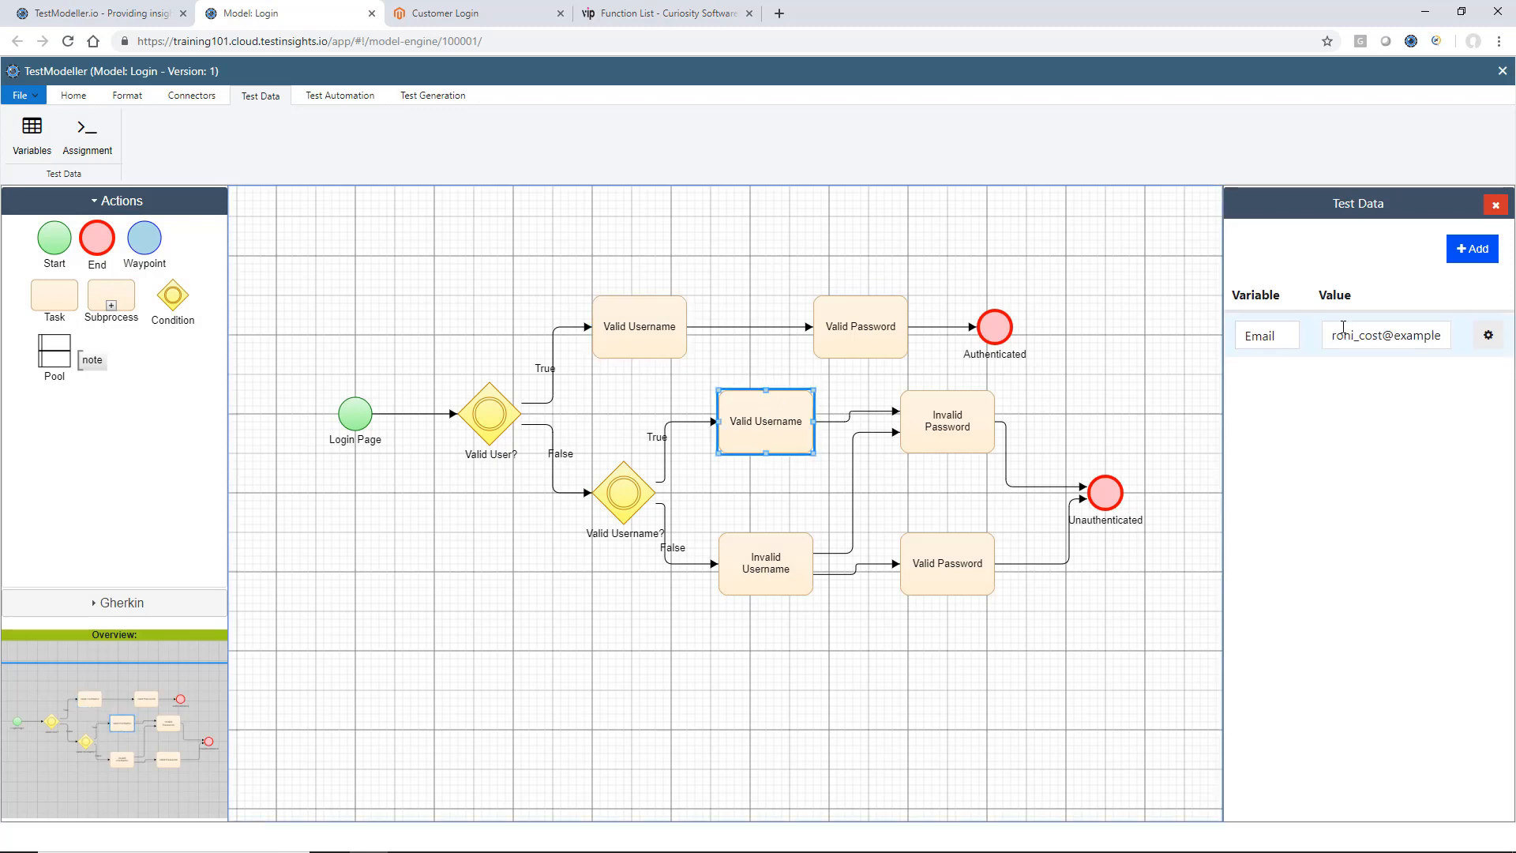
click(804, 543)
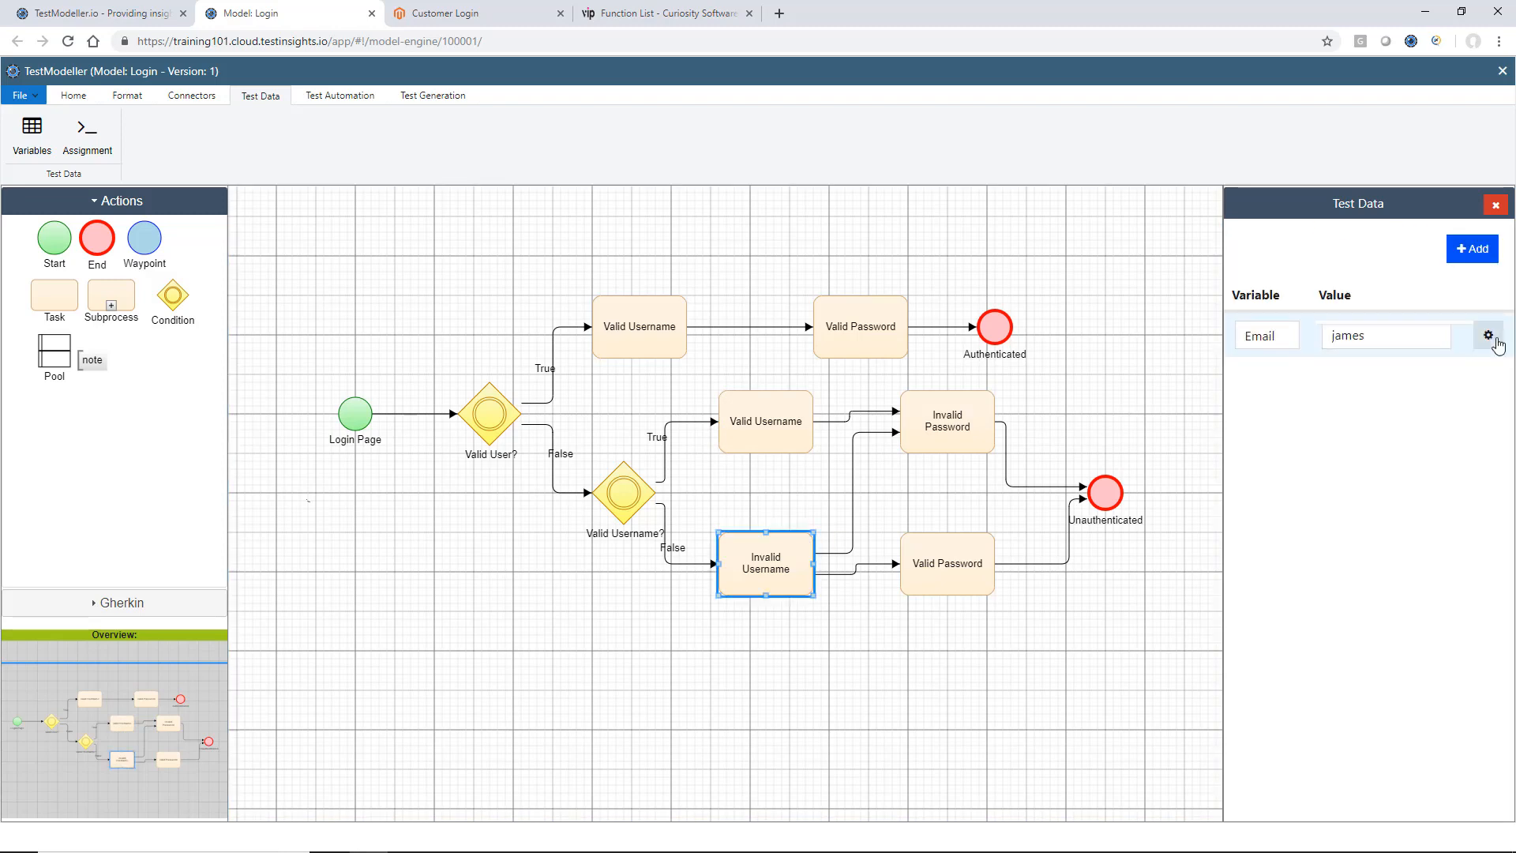
click(1419, 346)
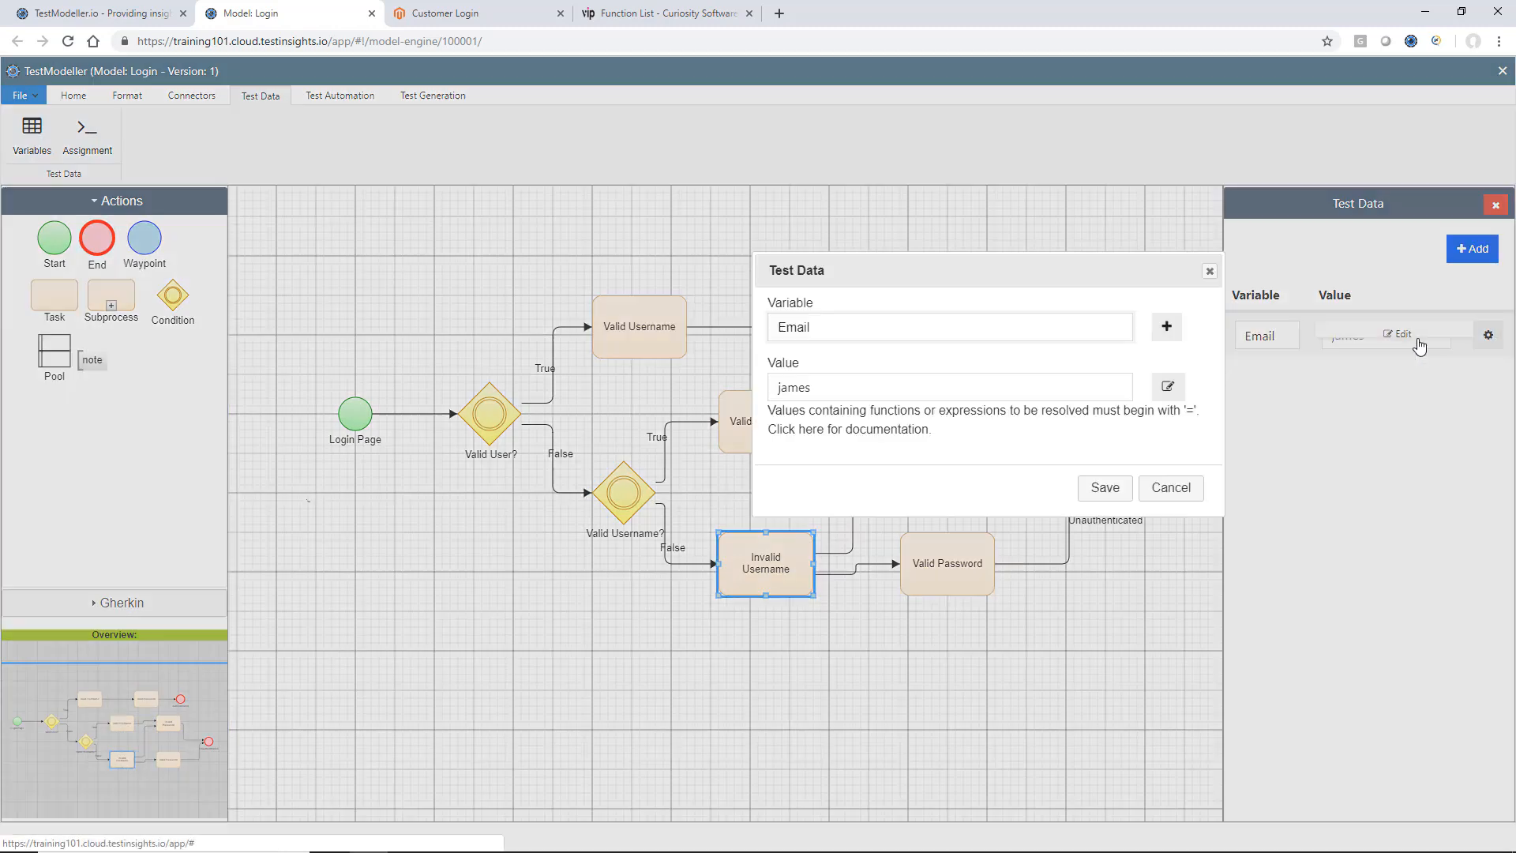
click(1169, 387)
triple_click(700, 219)
text(=)
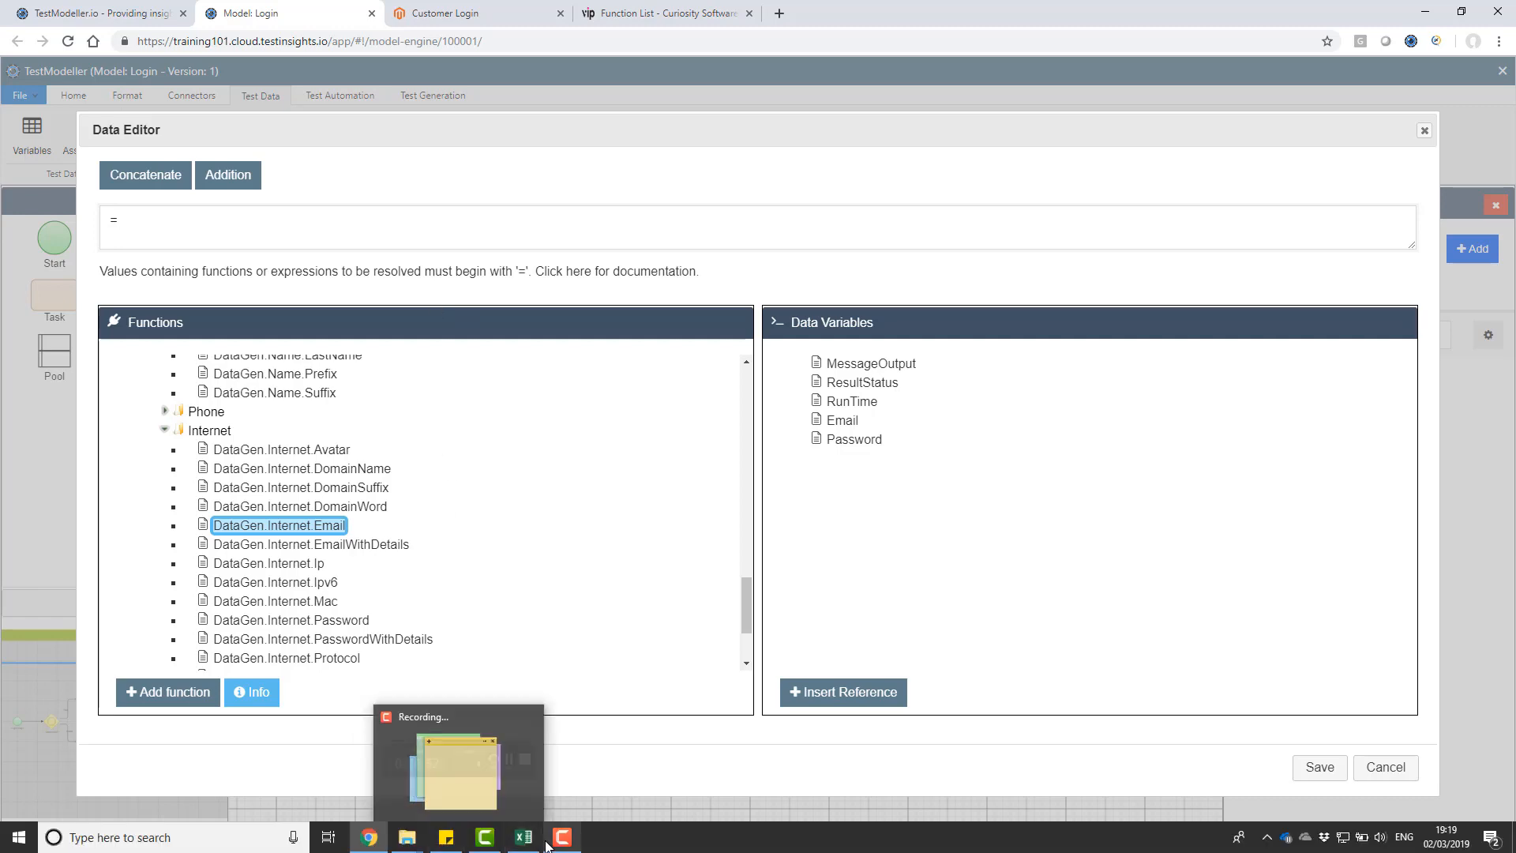
Switch to the Excel workbook, clear the generated emails from column 1 and return to its first cell.
click(534, 845)
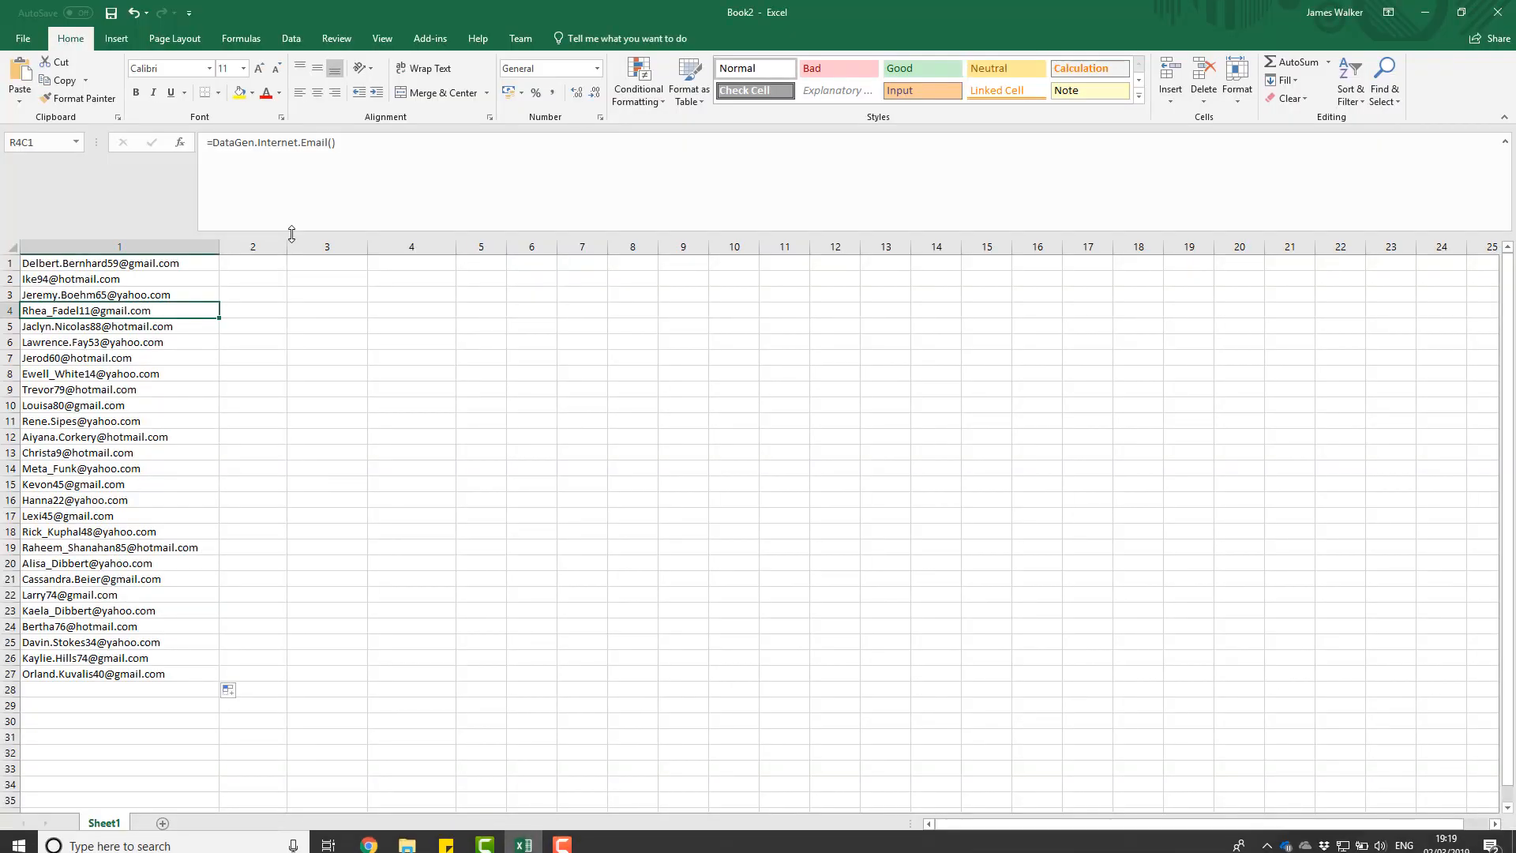
key(Delete)
key(Left)
key(Up)
key(Up)
key(Up)
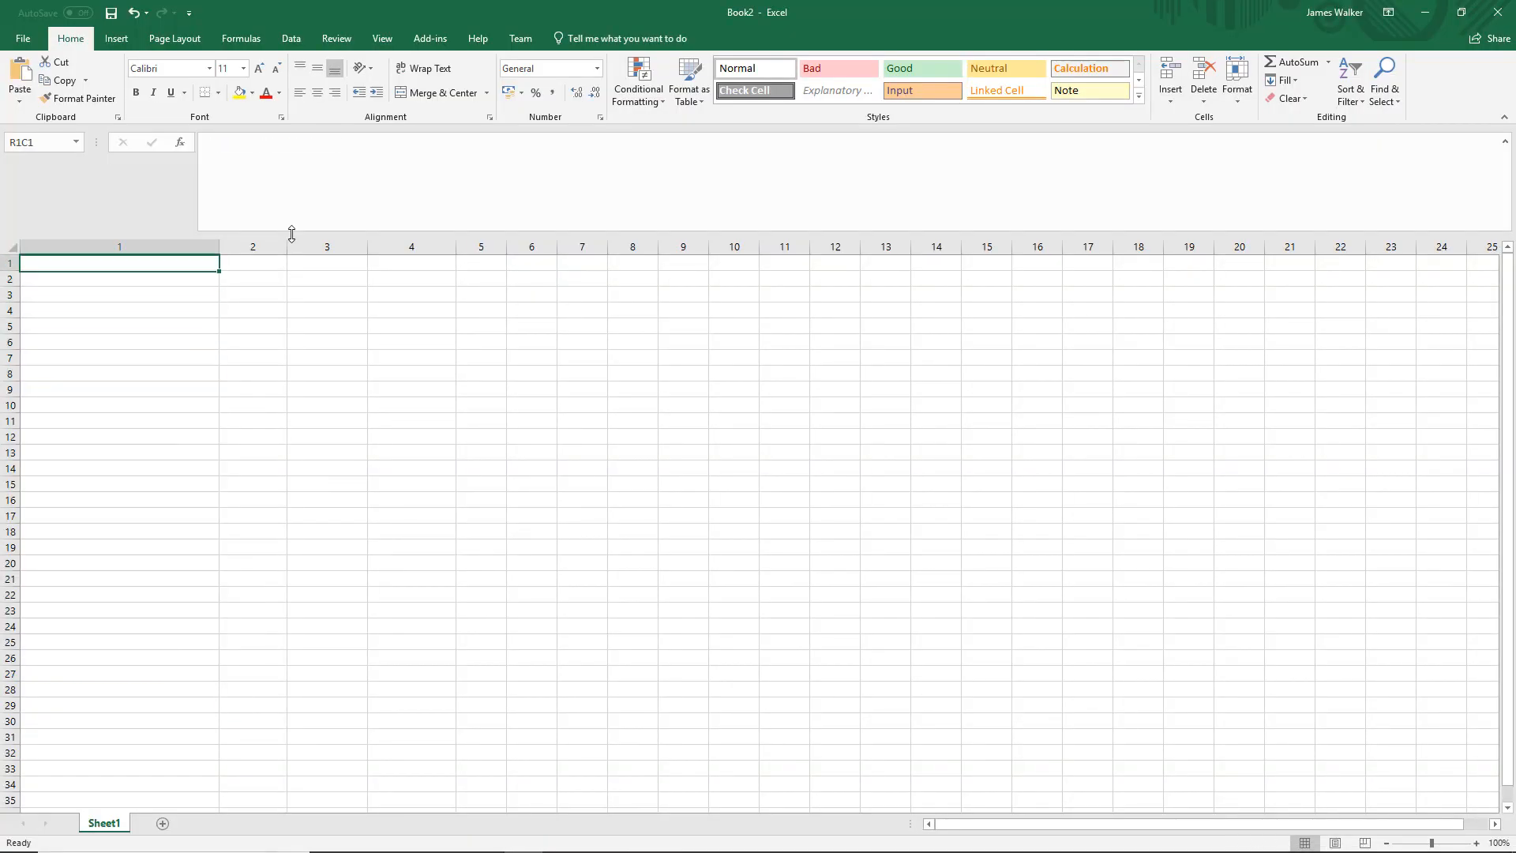
Start a formula in the first cell with the DataGen.Random.RandomStringFixedLength function.
text(=DataGen)
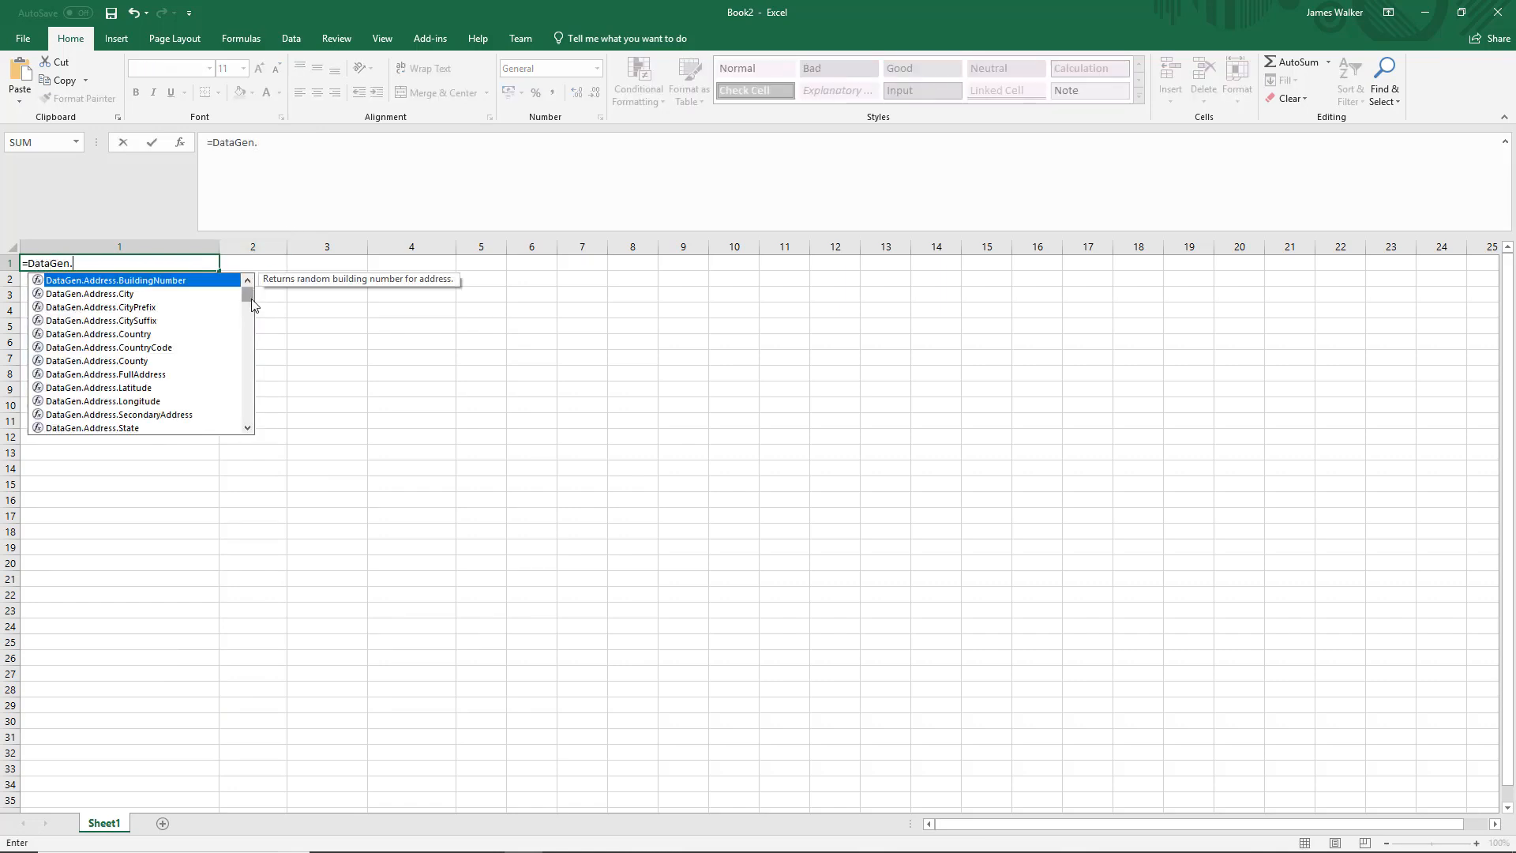
text(.Random)
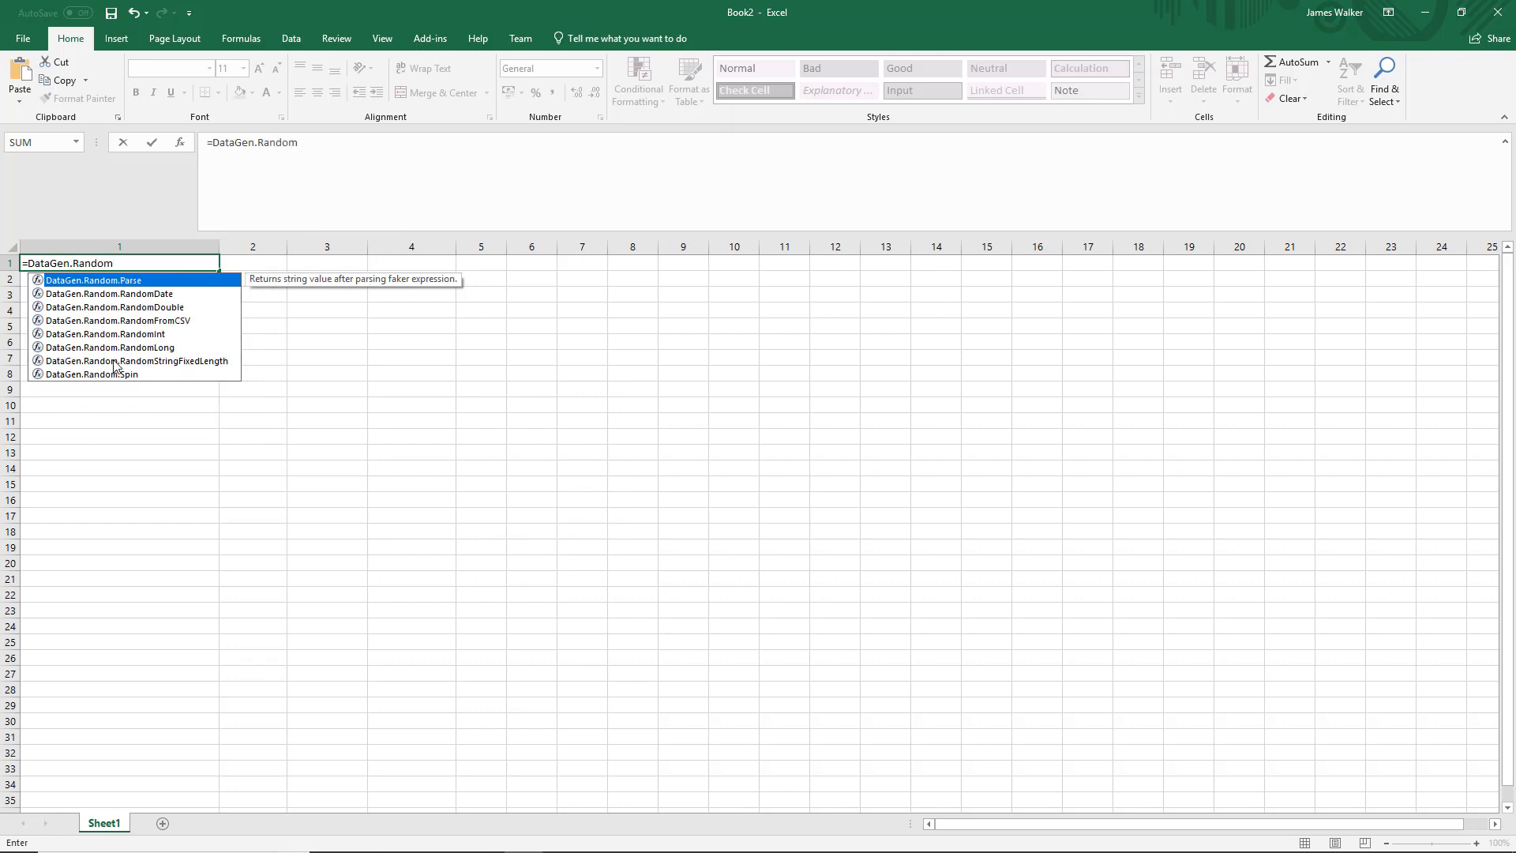
click(115, 363)
double_click(114, 363)
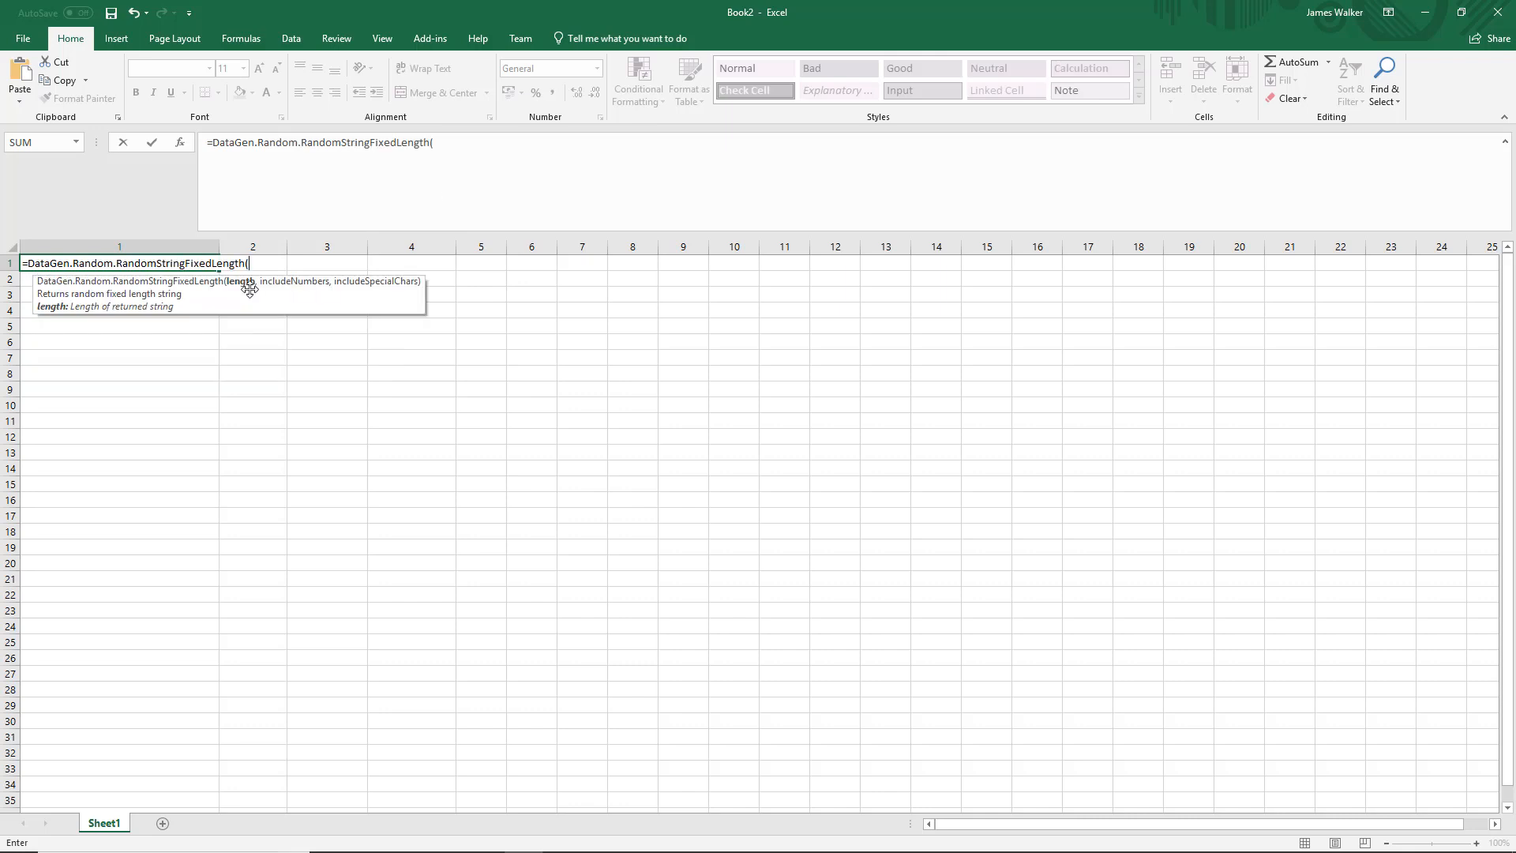
Complete the formula with length 10, includeNumbers TRUE and includeSpecialChars FALSE, and enter it in the cell.
text(10,)
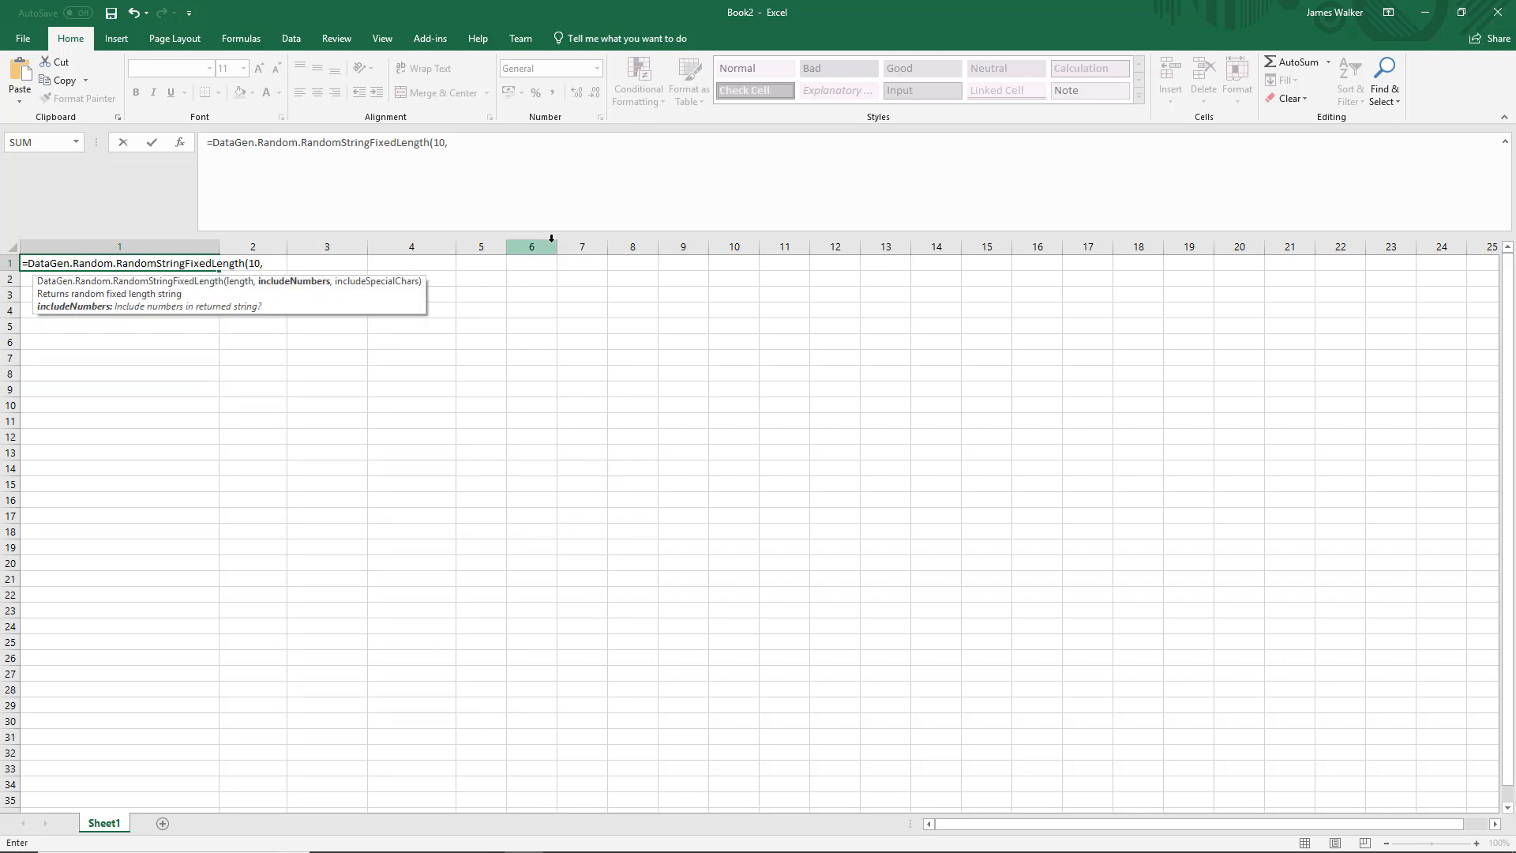
text(TRUE,)
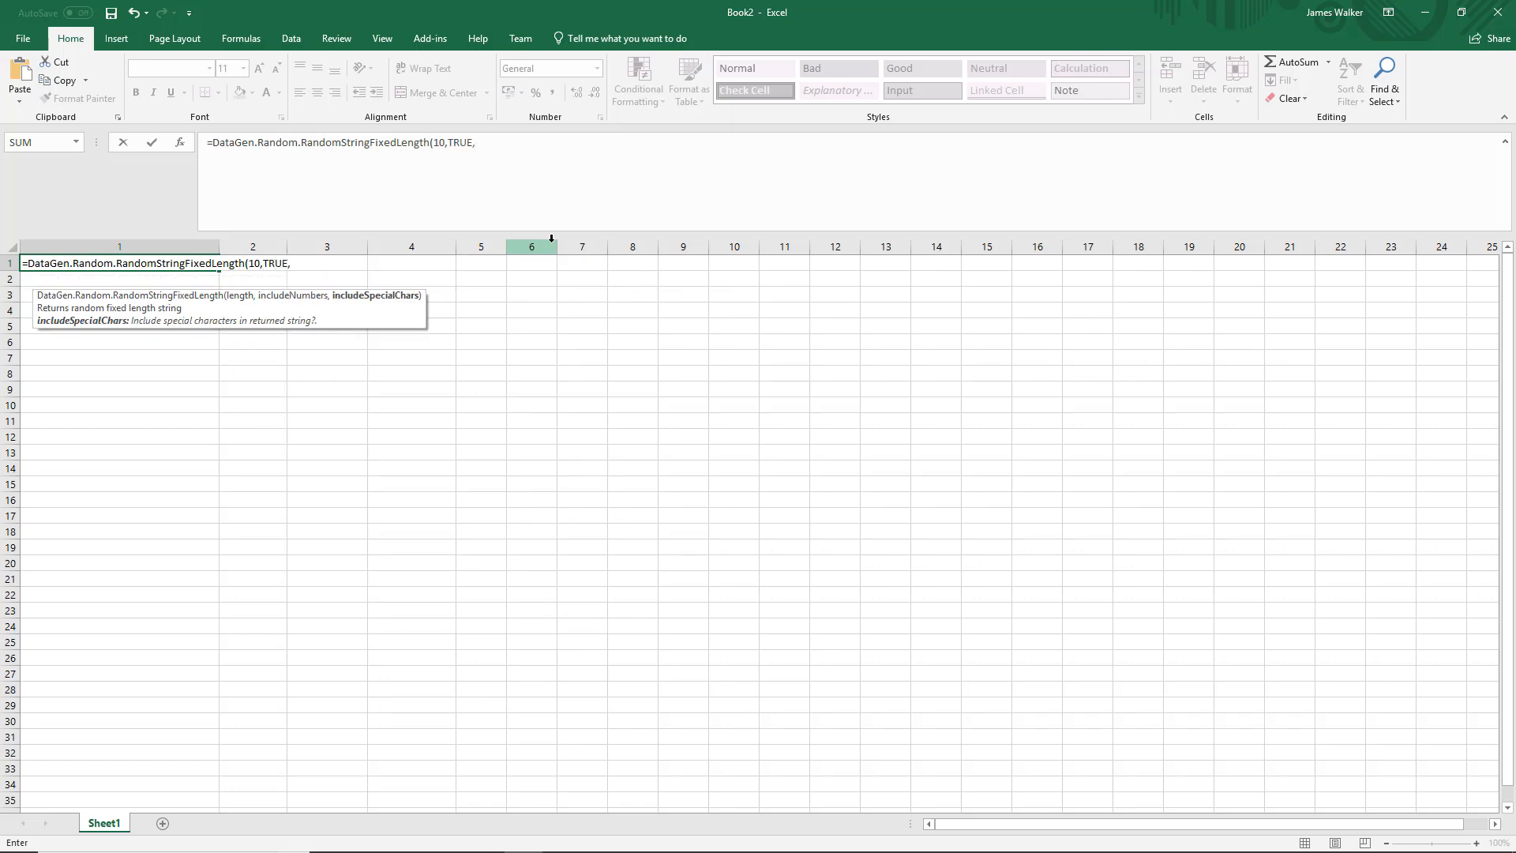
text(TRUE))
key(BackSpace)
key(BackSpace)
key(BackSpace)
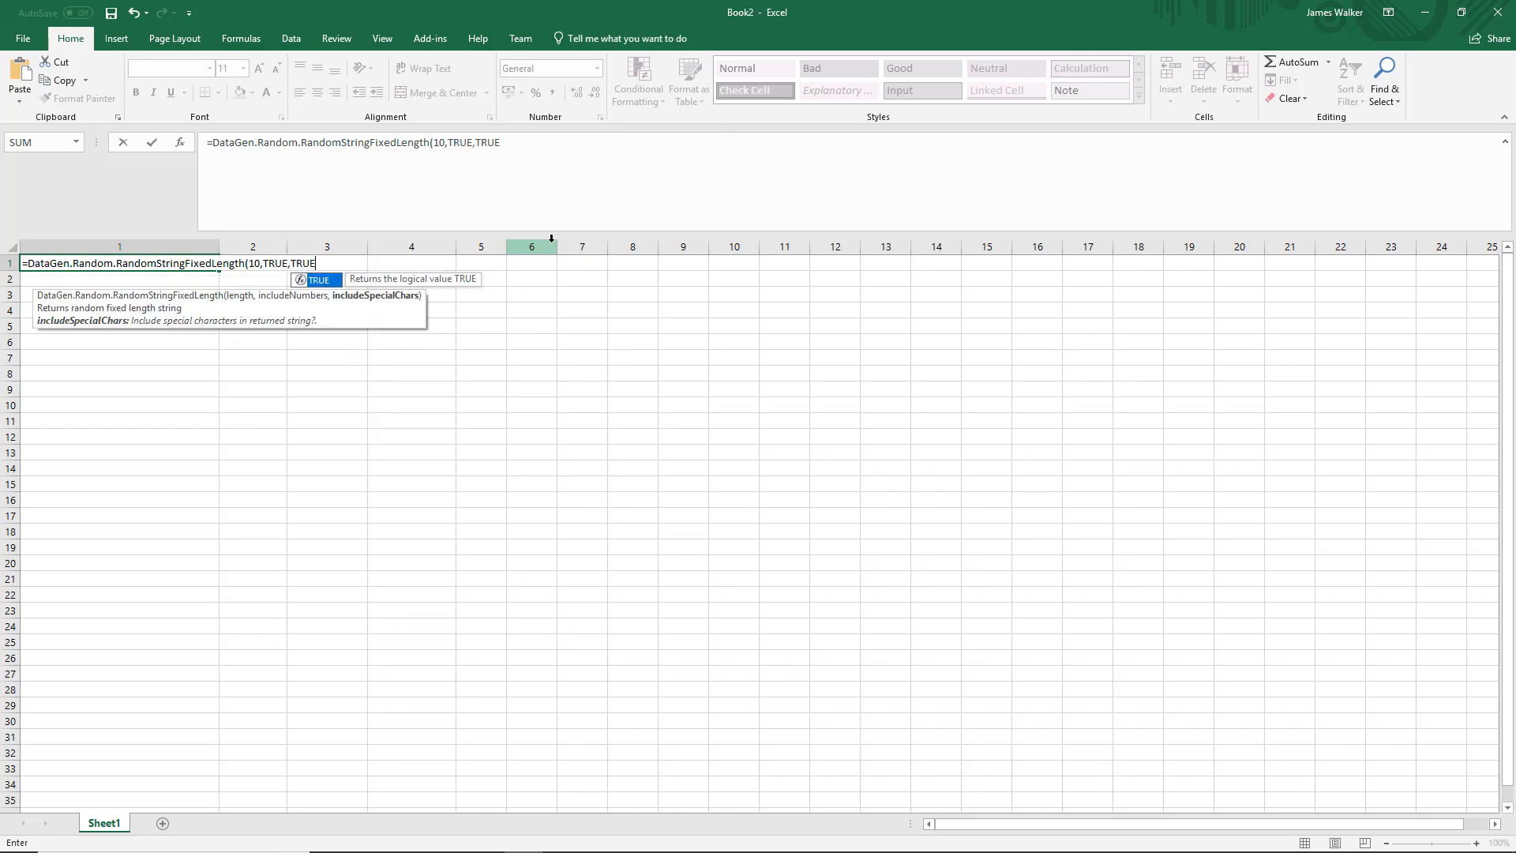
key(BackSpace)
key(BackSpace)
text(FALSE))
key(ctrl+Return)
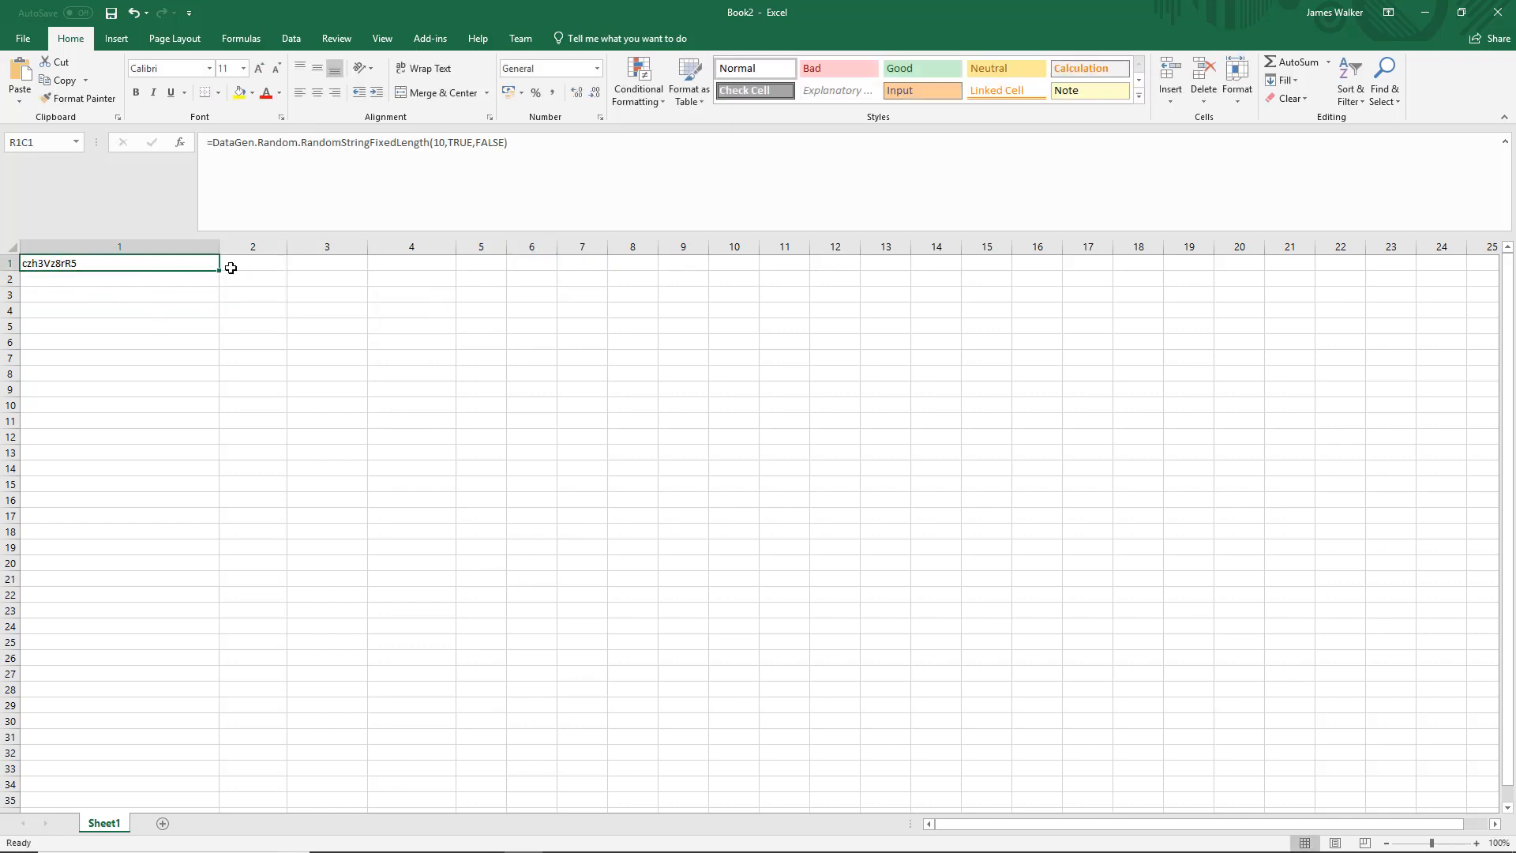
Fill the random string formula down to row 16 and copy the formula text from the first cell.
drag(219, 270, 215, 509)
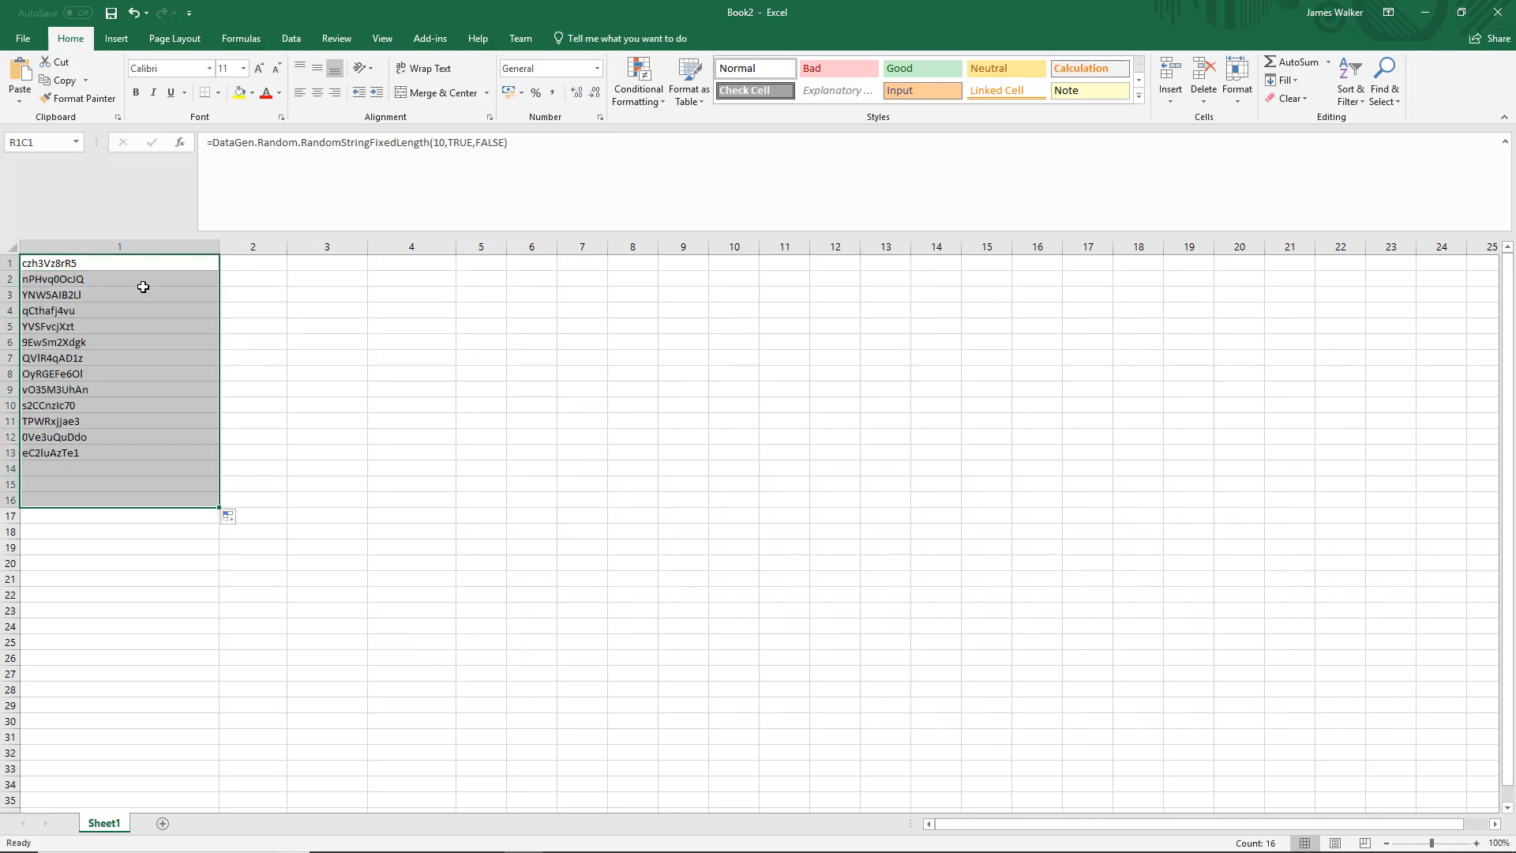
click(131, 257)
triple_click(626, 186)
key(ctrl+c)
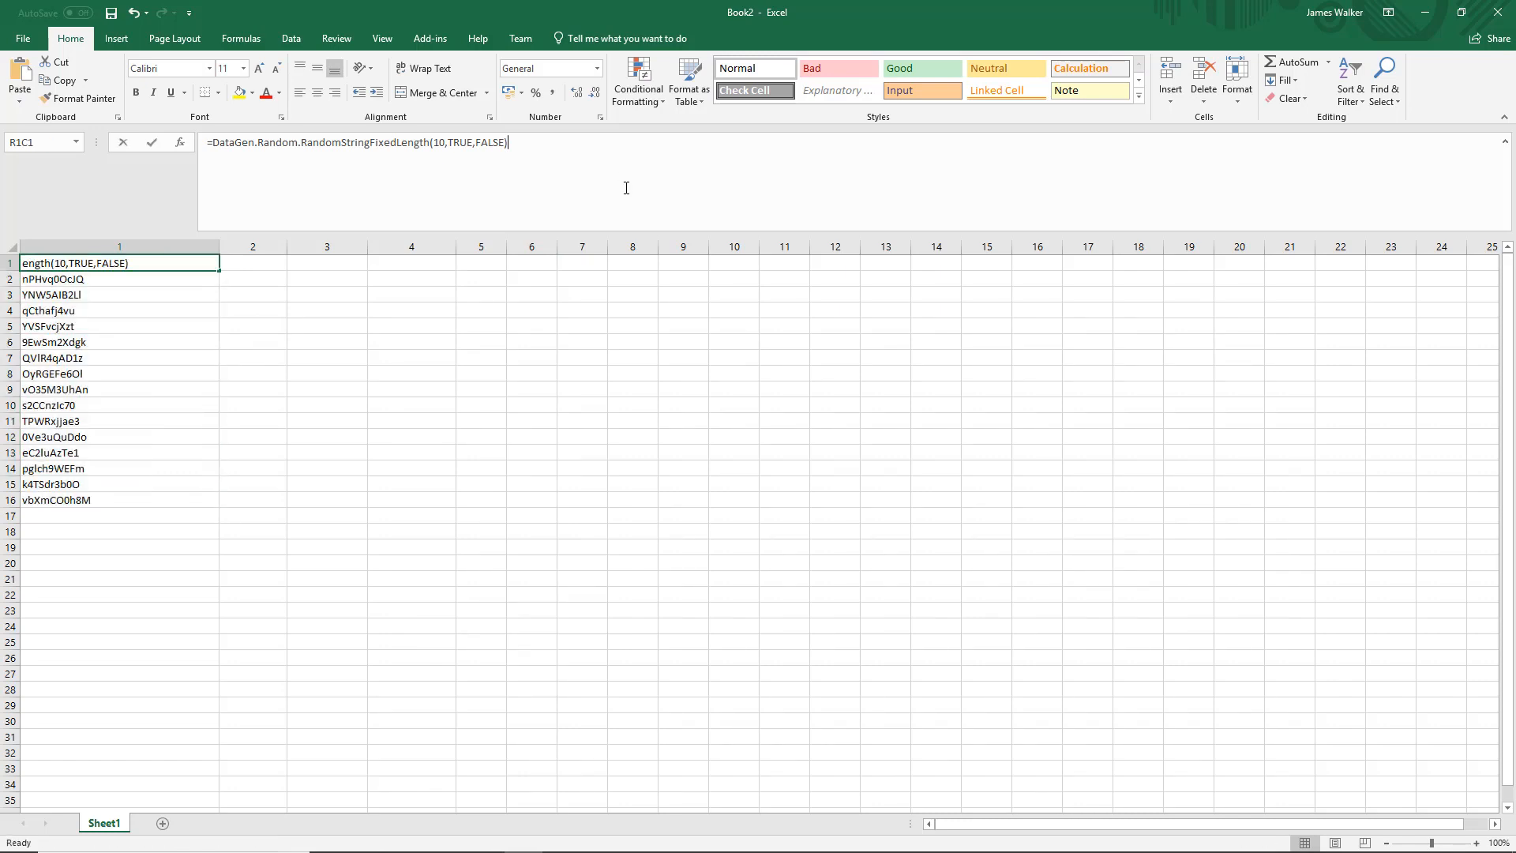
Back in TestModeller, set the Invalid Username task's Email value to the copied =DataGen.Random.RandomStringFixedLength(10,TRUE,FALSE) and save it.
click(1431, 6)
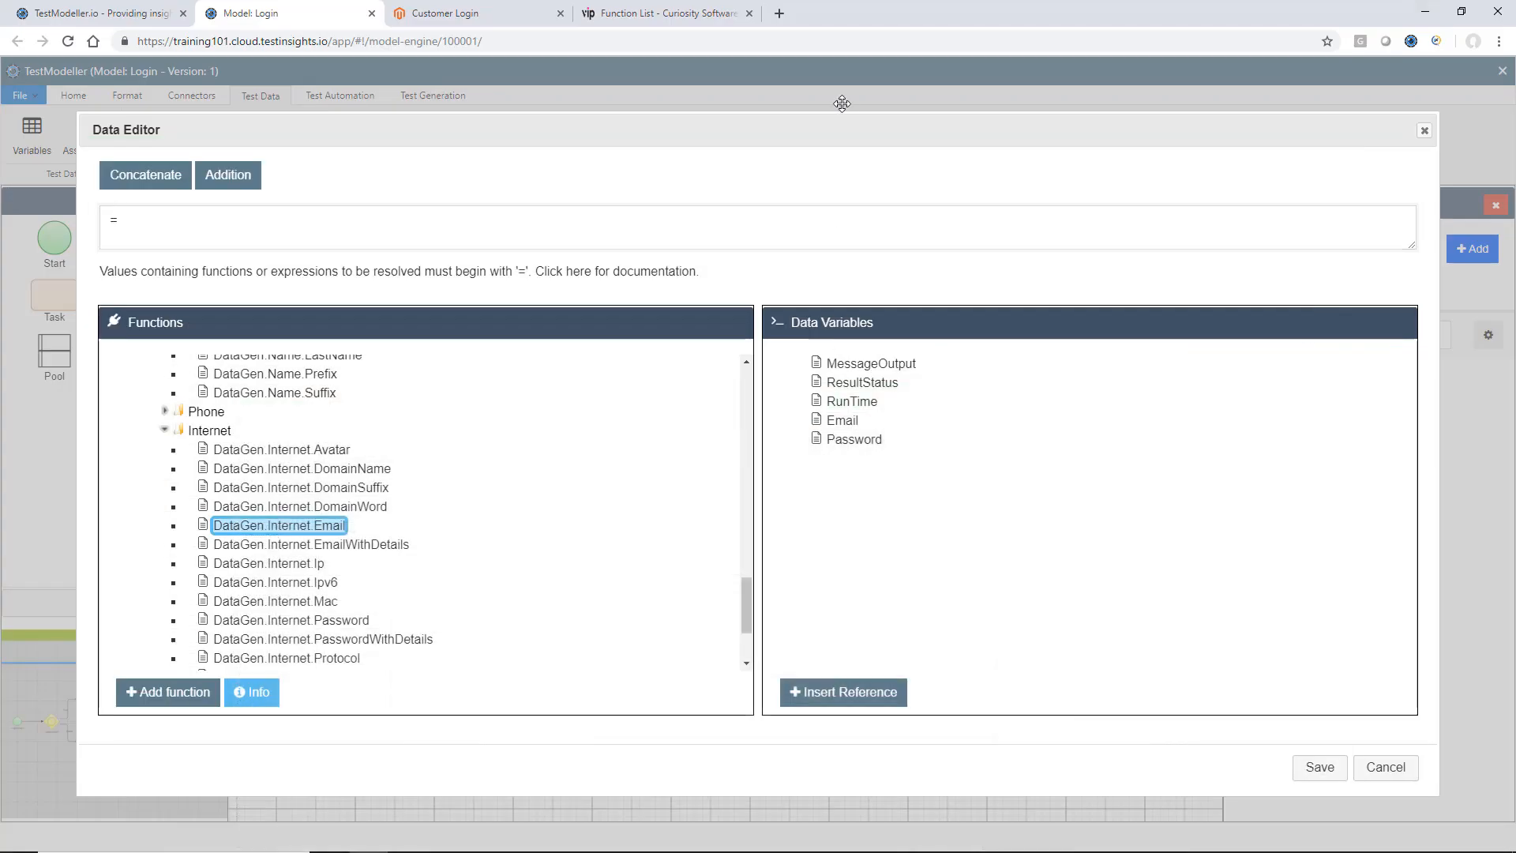
click(866, 207)
key(ctrl+a)
key(ctrl+v)
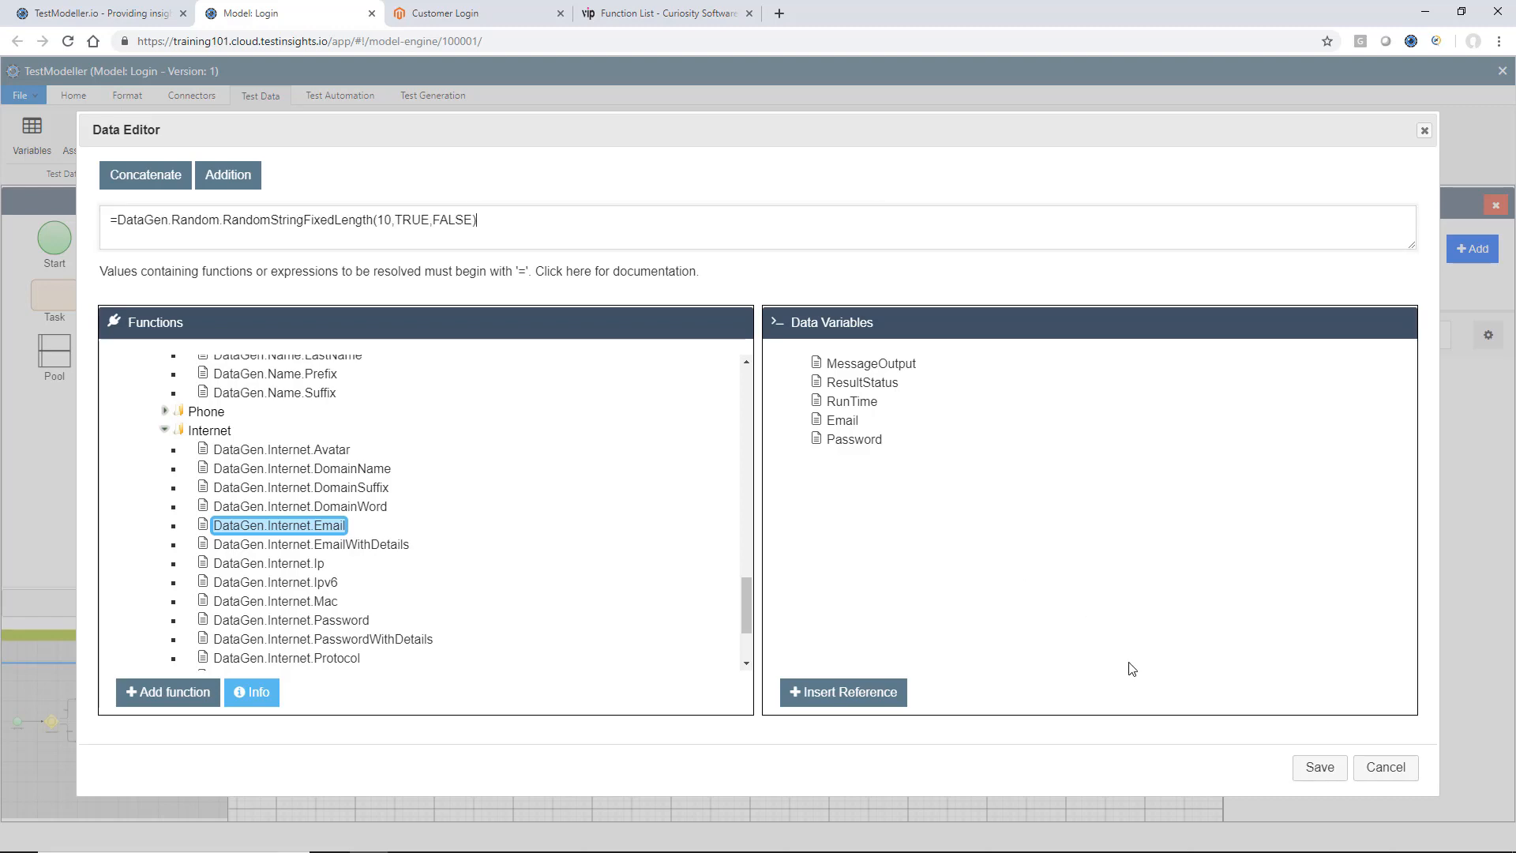
click(1319, 774)
click(1104, 489)
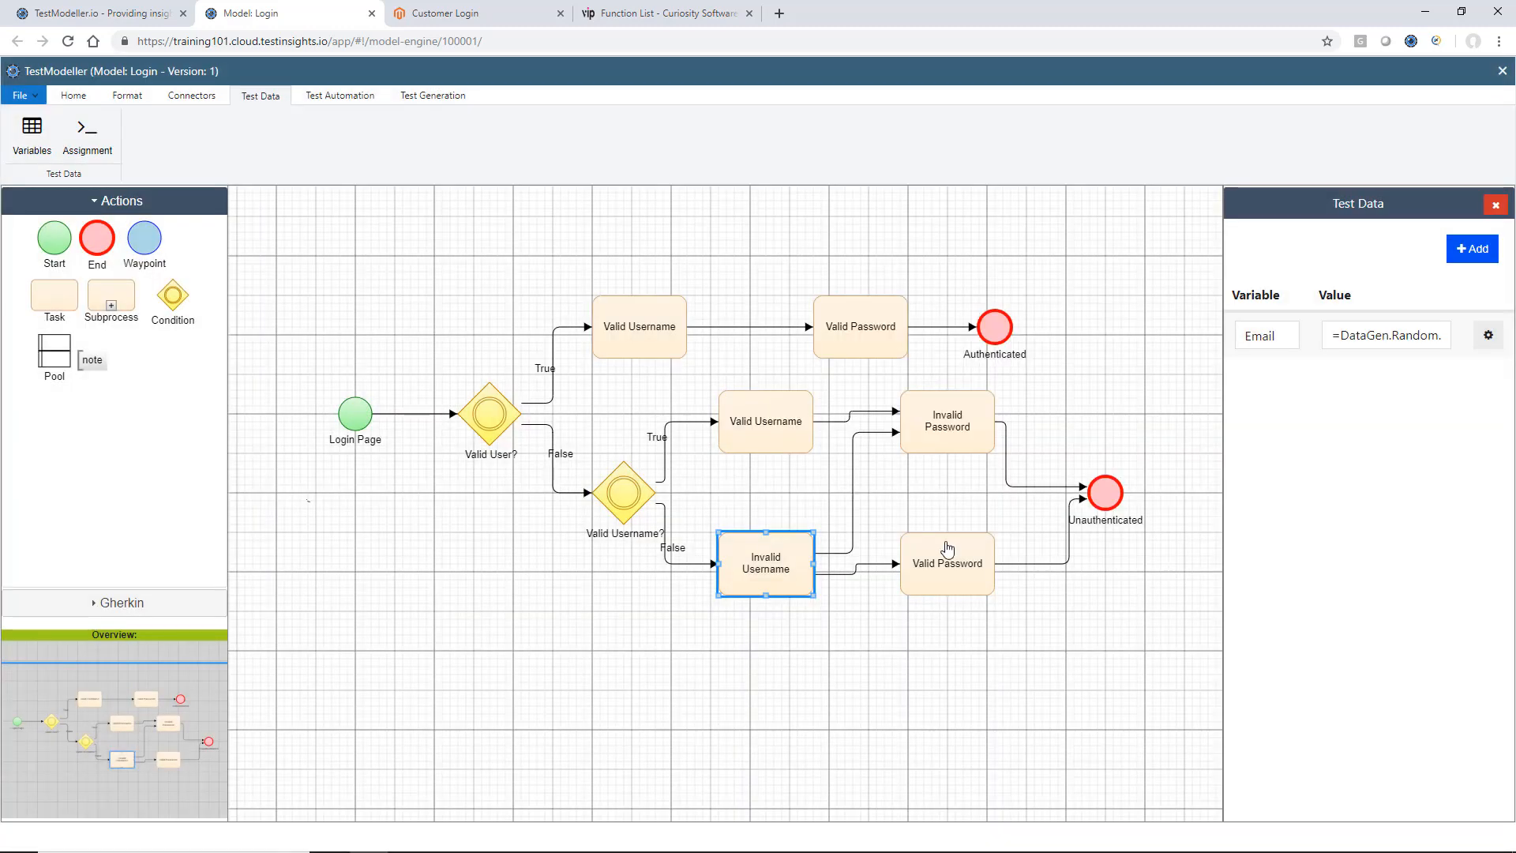
Open the Invalid Password task's Password value in the Data Editor and replace its fixed text with "=".
click(948, 547)
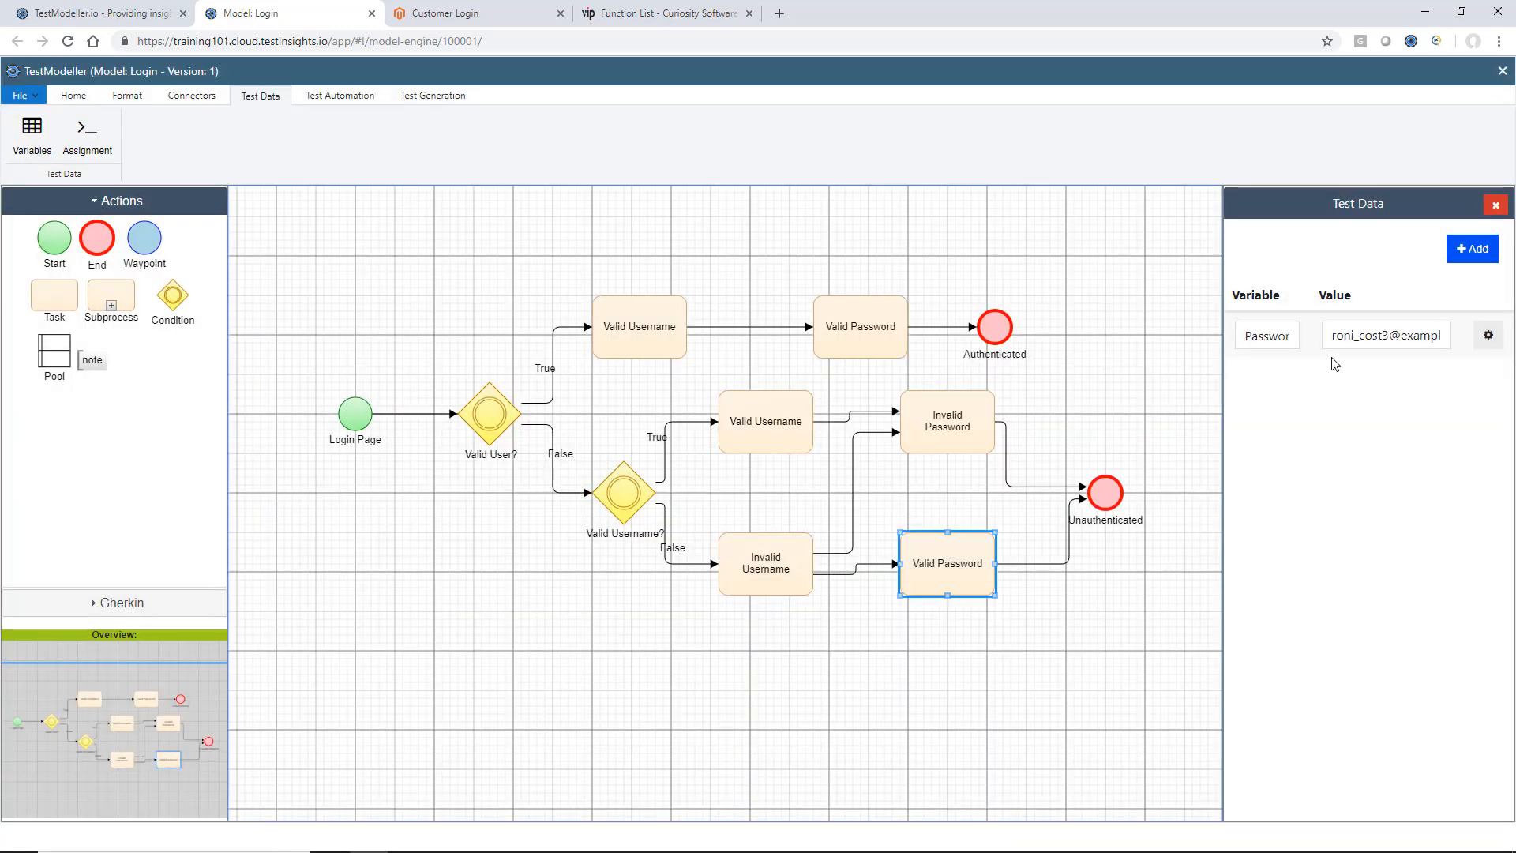
click(985, 421)
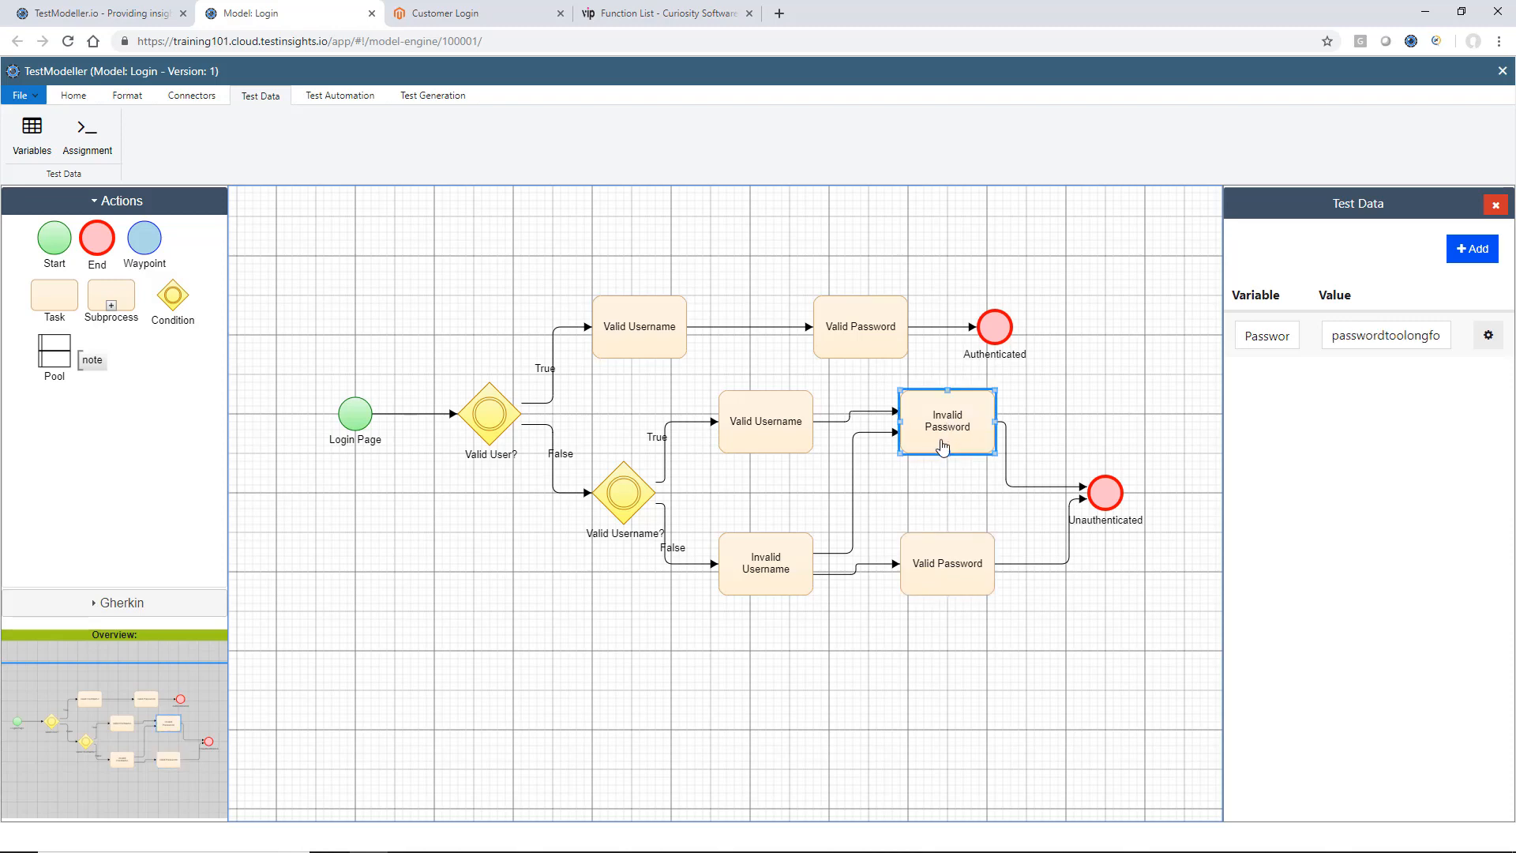
click(1489, 335)
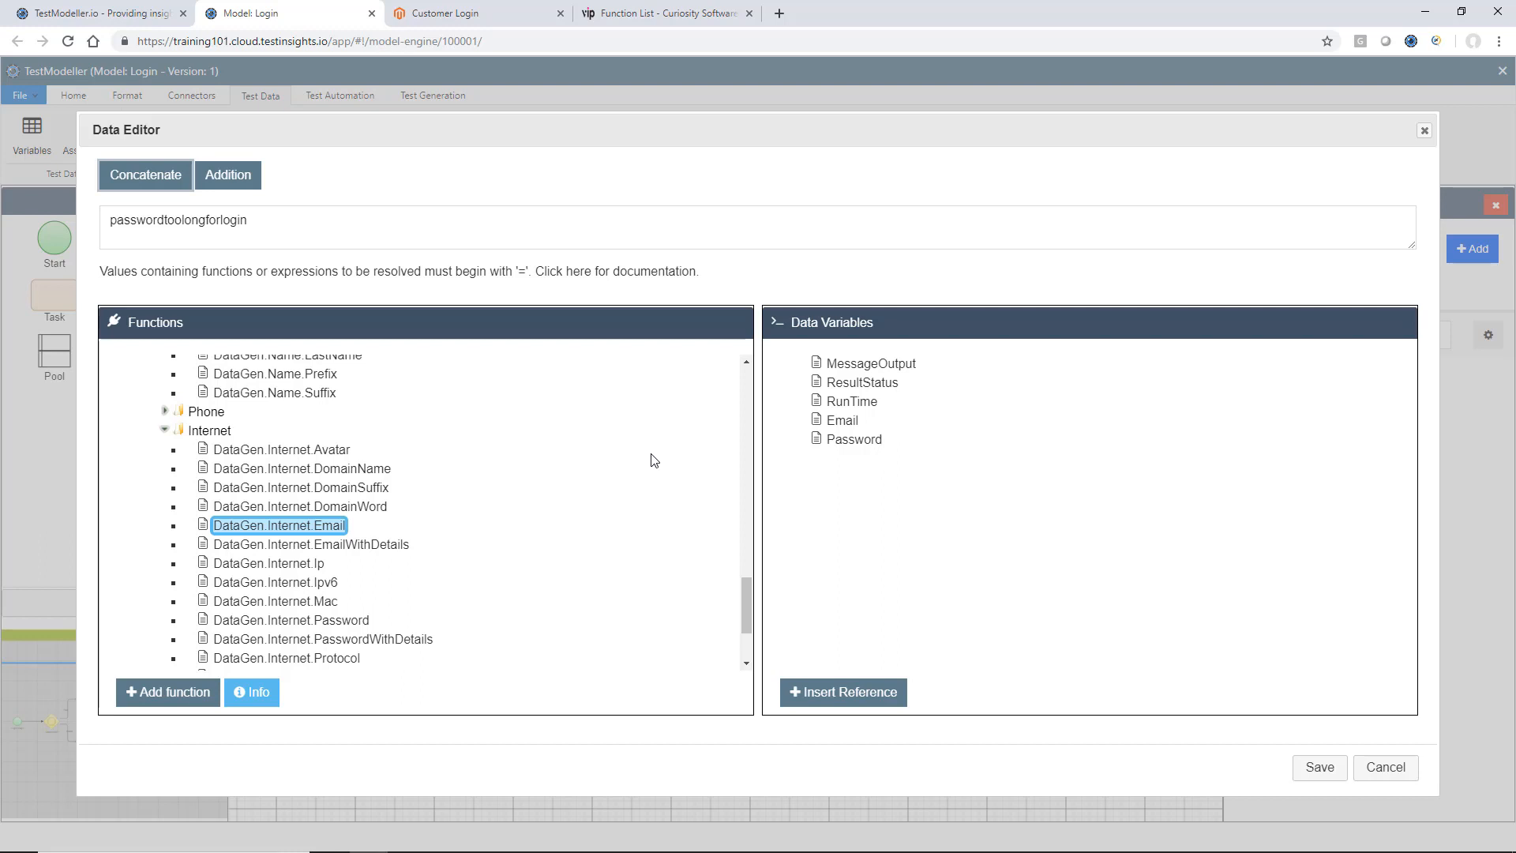
click(434, 216)
key(ctrl+a)
key(BackSpace)
text(=)
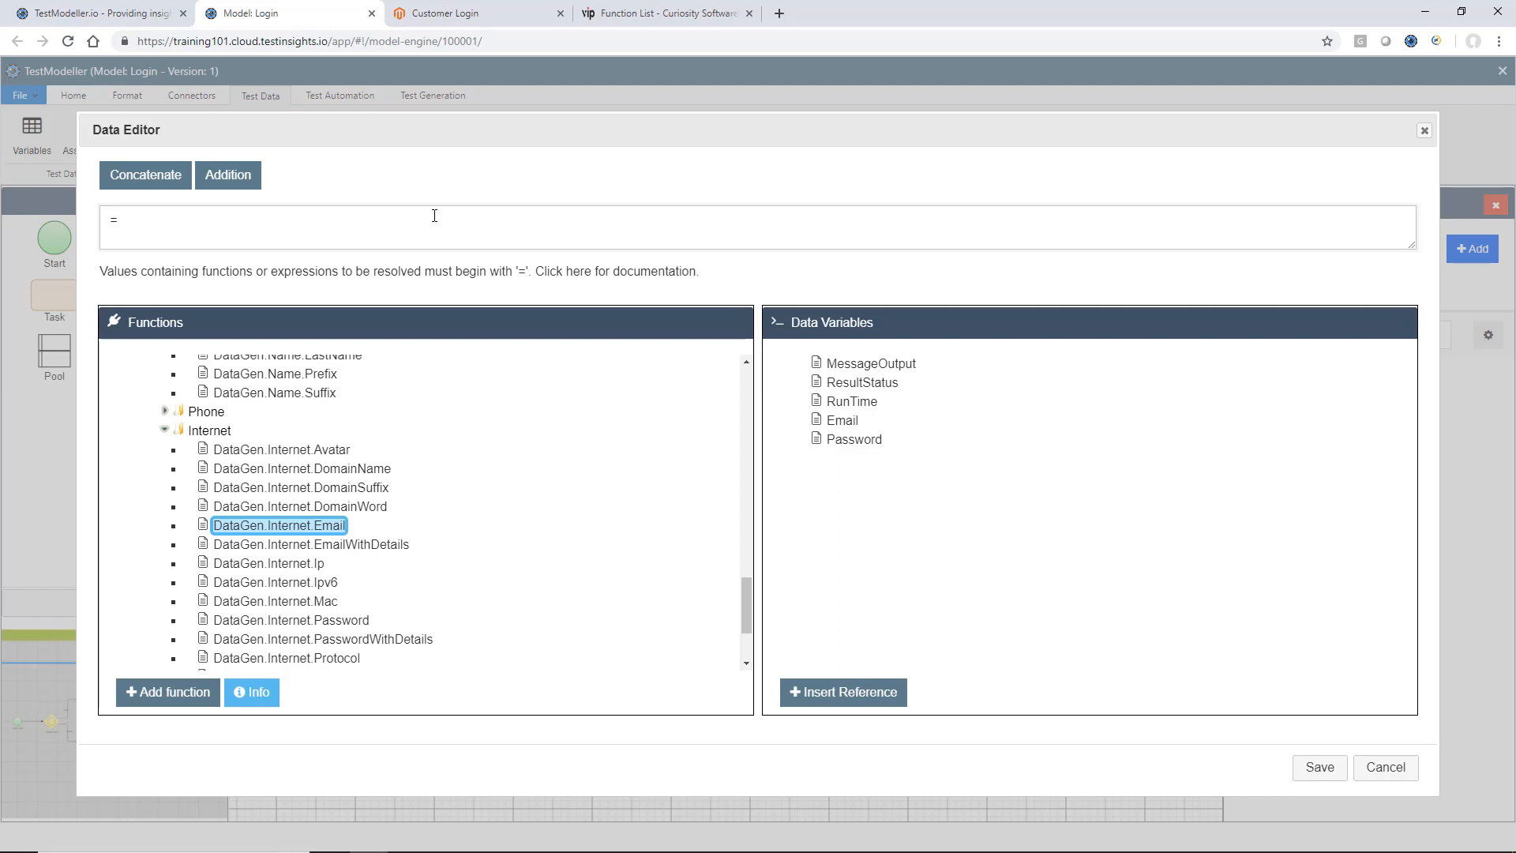
Add the DataGen.Random.RandomStringFixedLength function from the VIP TDM String functions to the Password expression.
click(748, 610)
drag(748, 609, 748, 646)
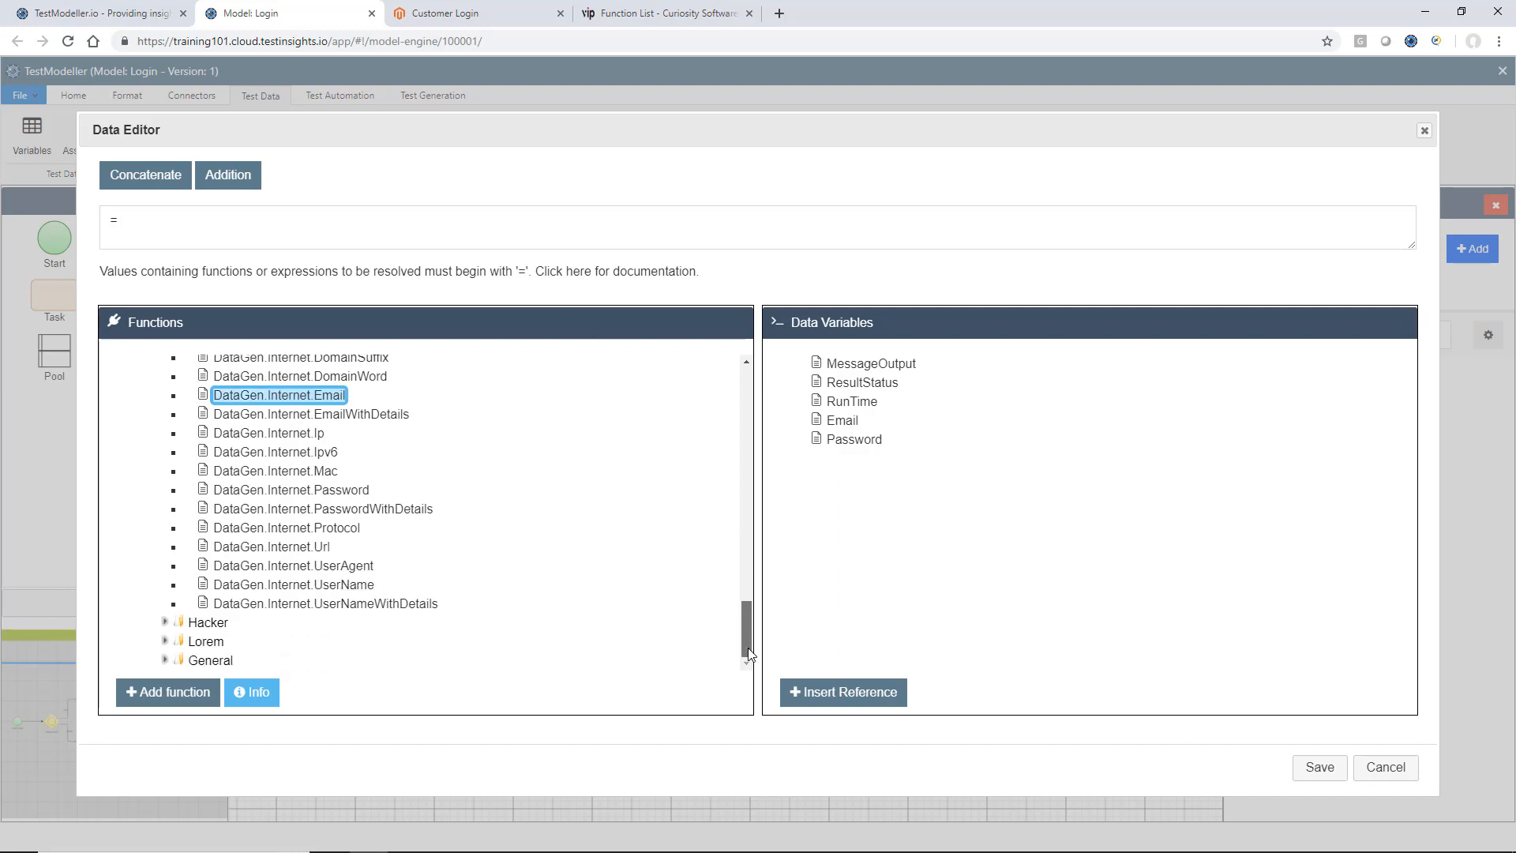
scroll(425, 576, up, 10)
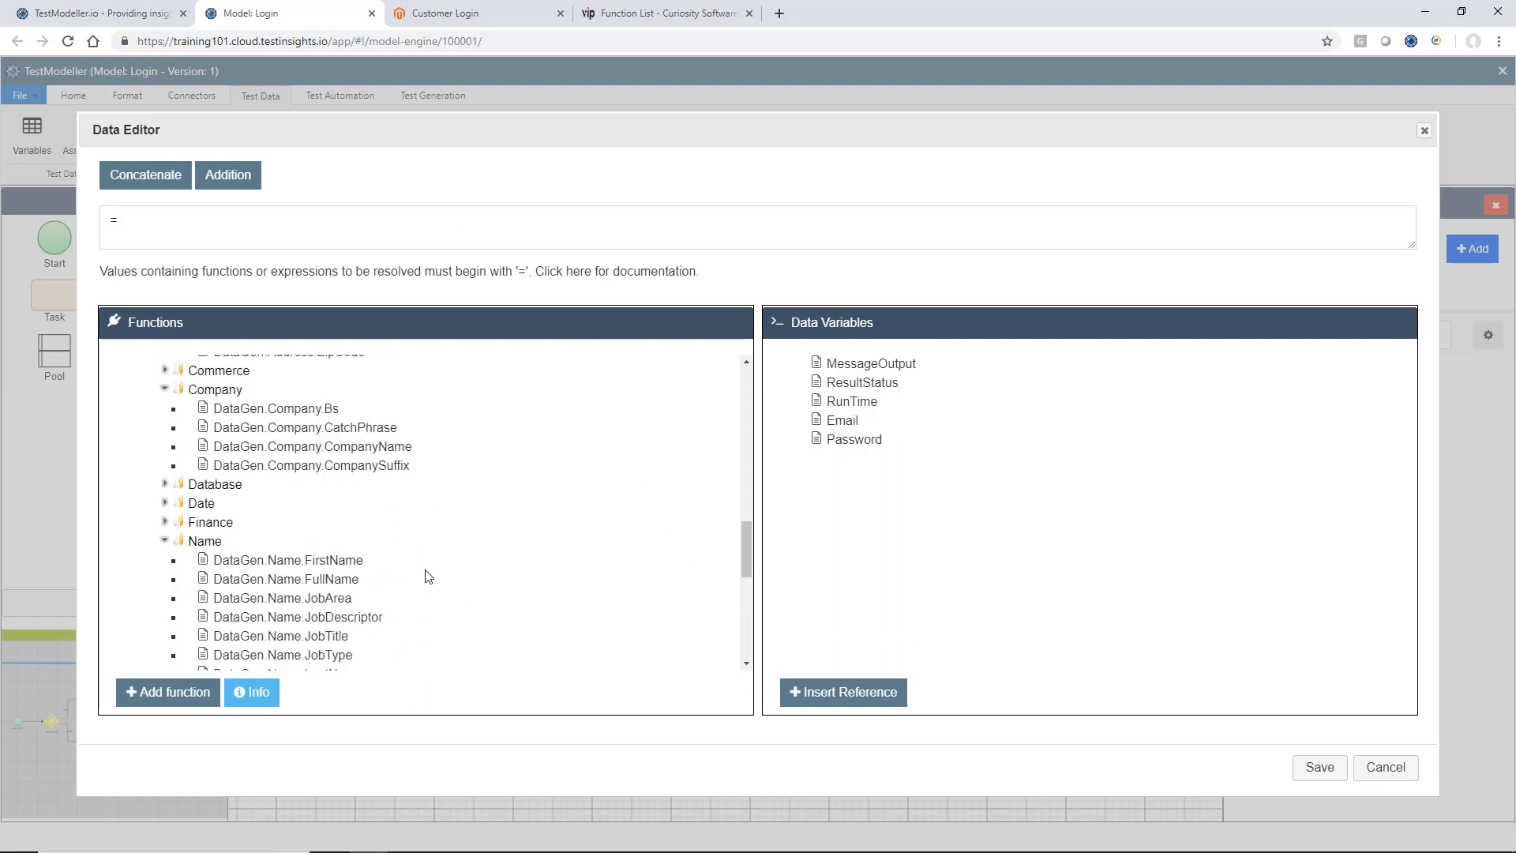
scroll(425, 576, up, 10)
scroll(262, 447, down, 2)
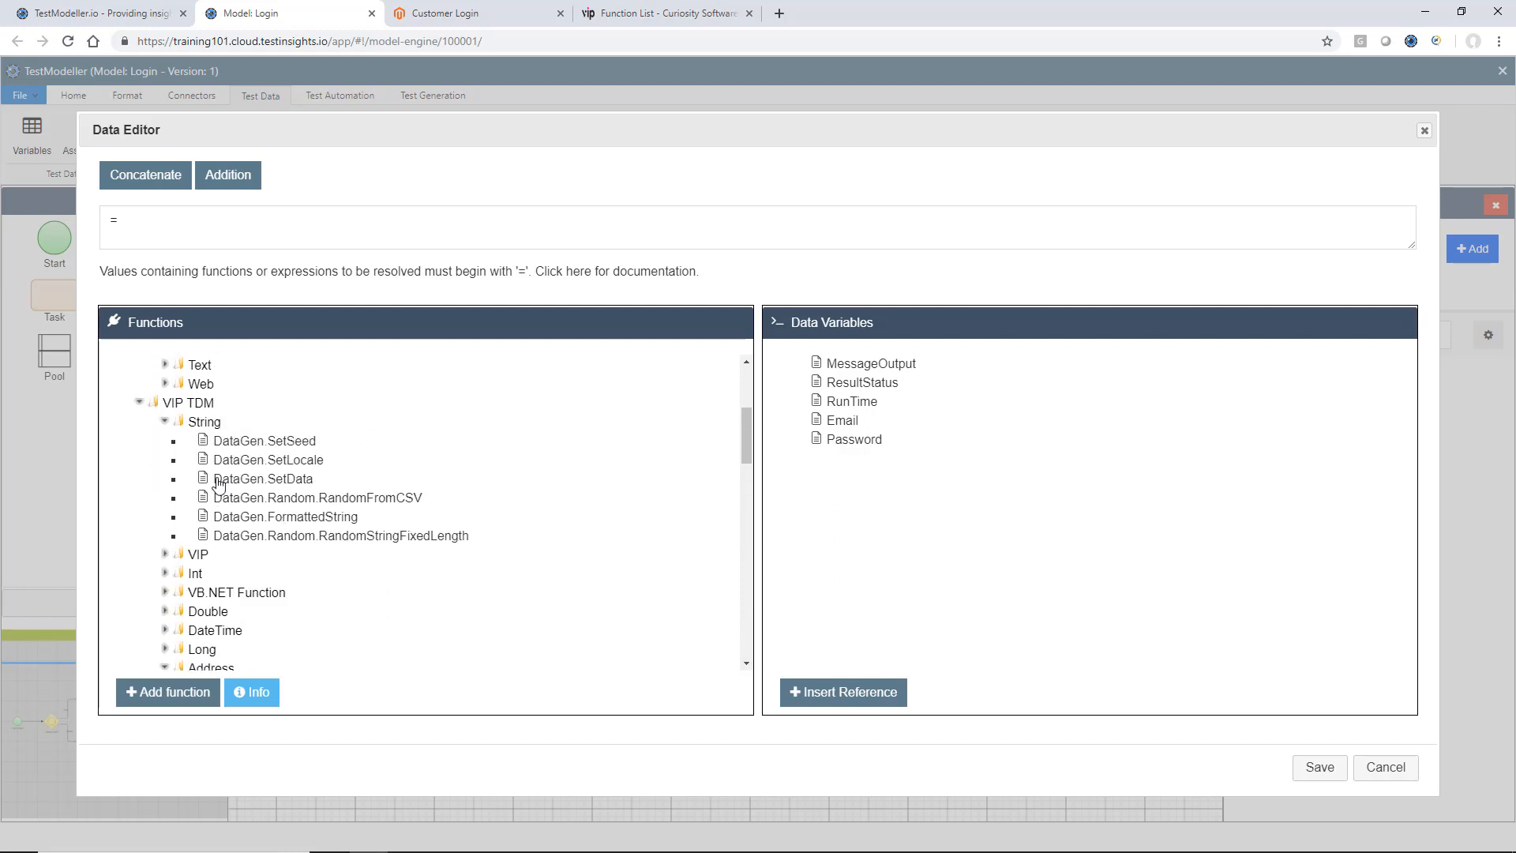
click(271, 541)
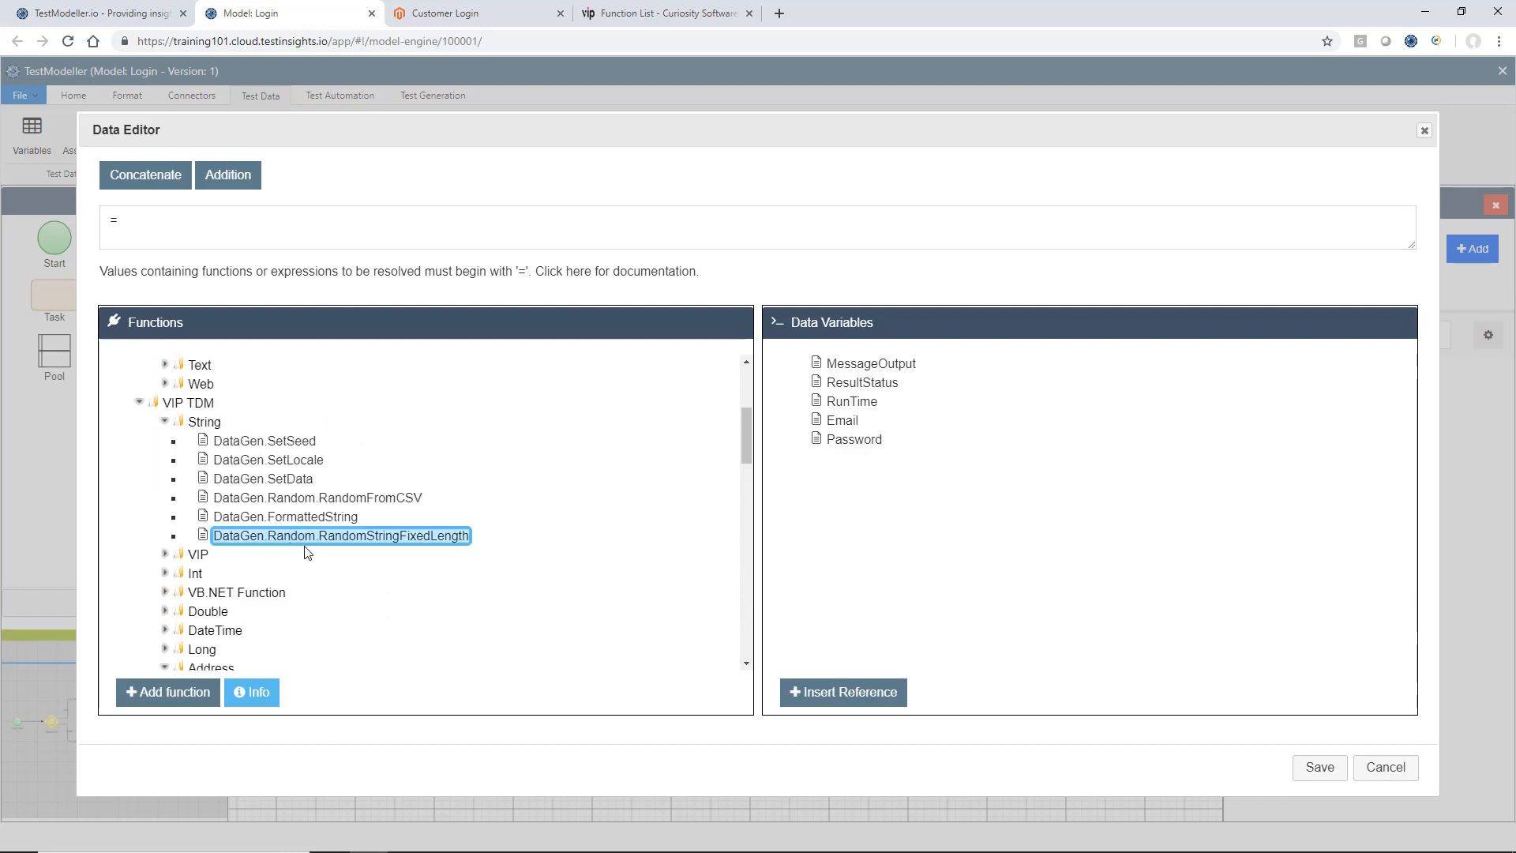
click(190, 691)
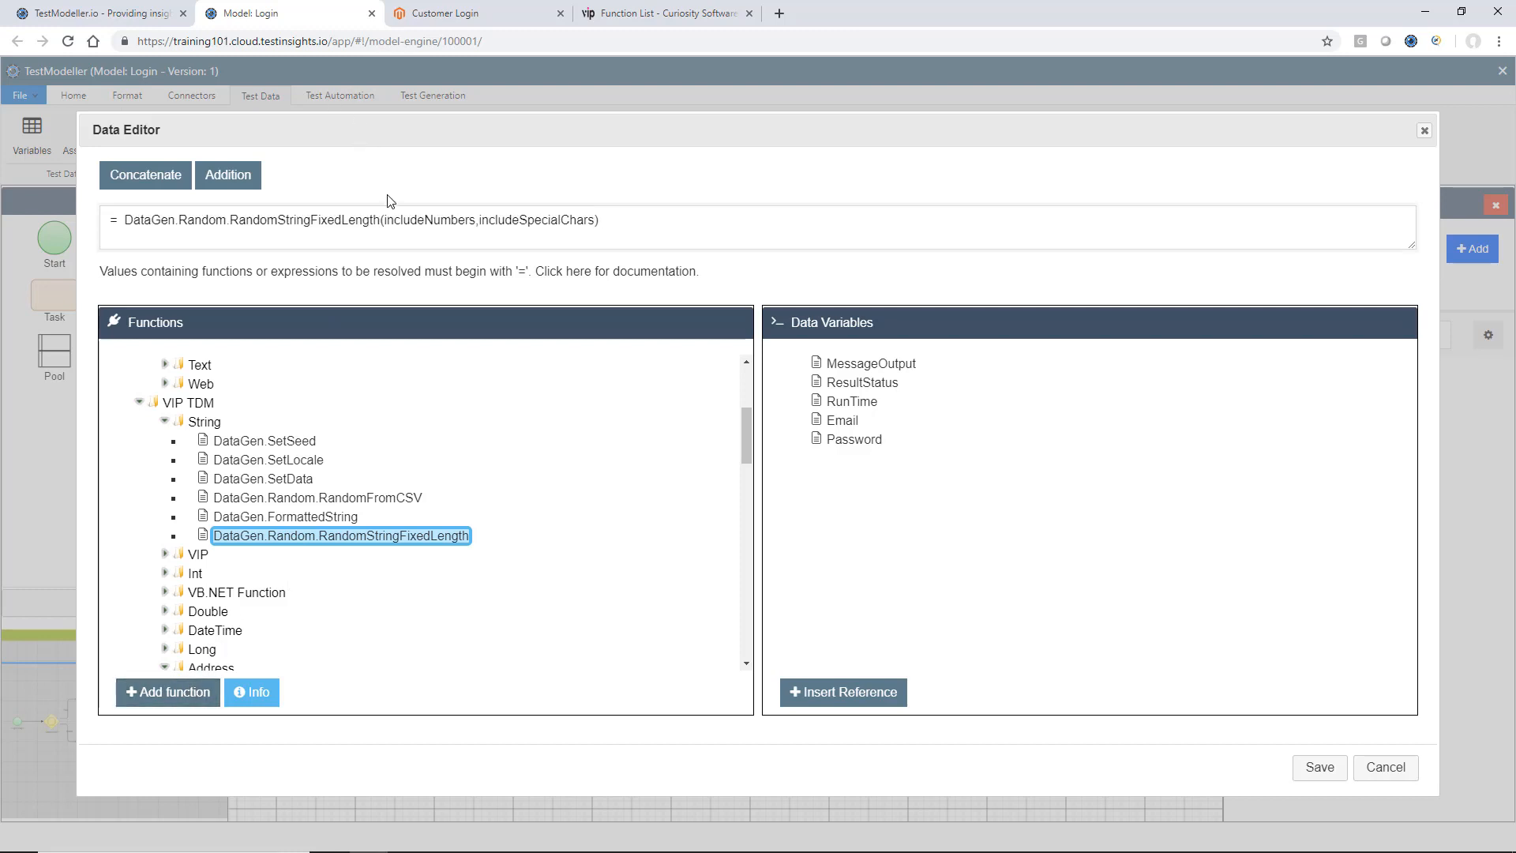
Set the function's arguments to 12, TRUE, TRUE and save the expression as the Invalid Password task's value.
text(12,)
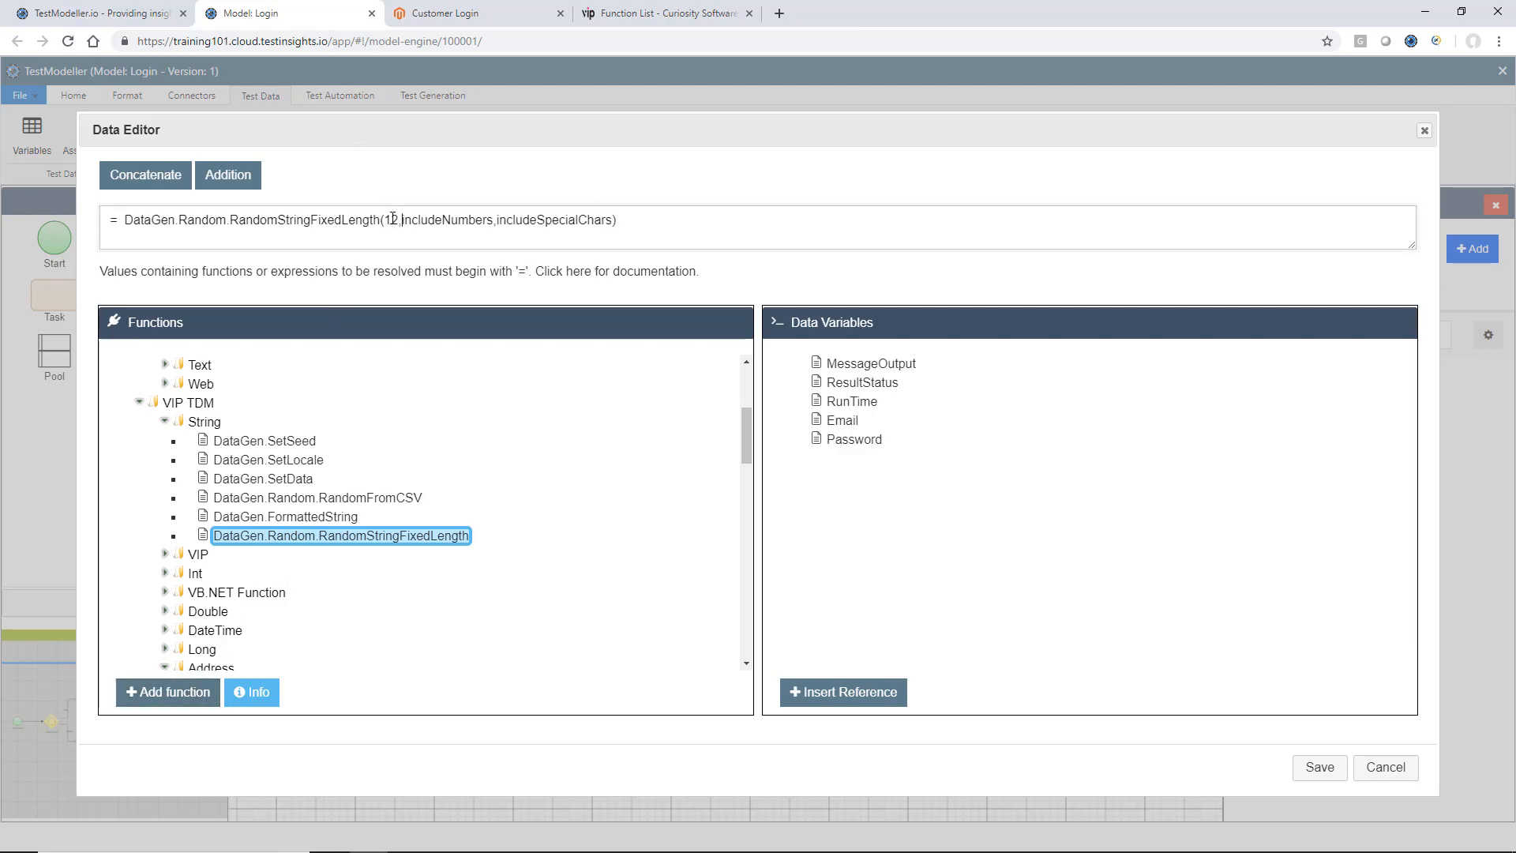
key(ctrl+Delete)
text(TRUE)
key(Right)
key(ctrl+shift+Right)
text(TRUE)
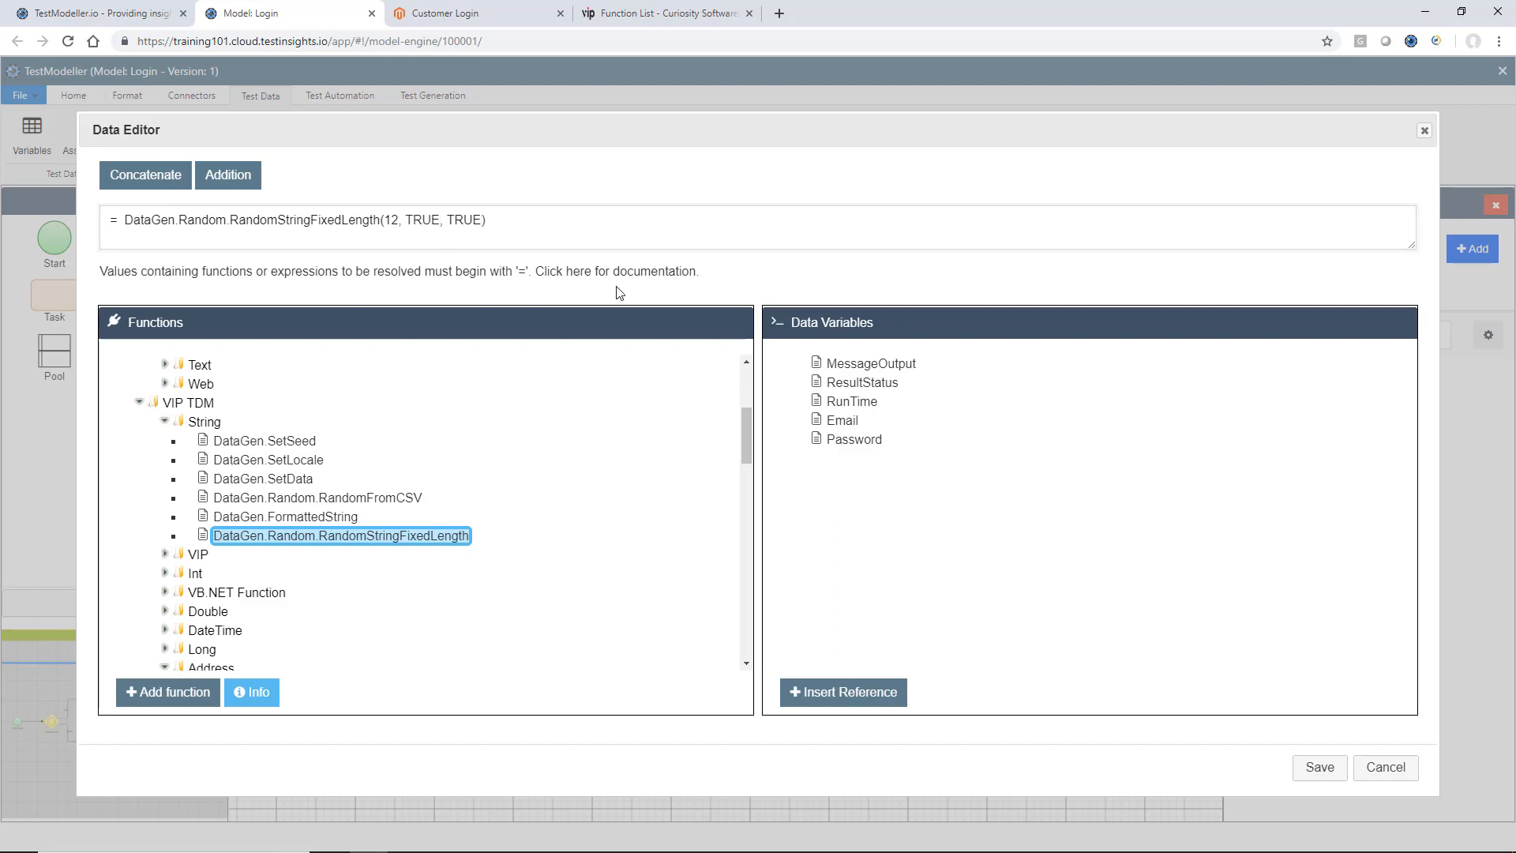
click(1308, 770)
click(1103, 491)
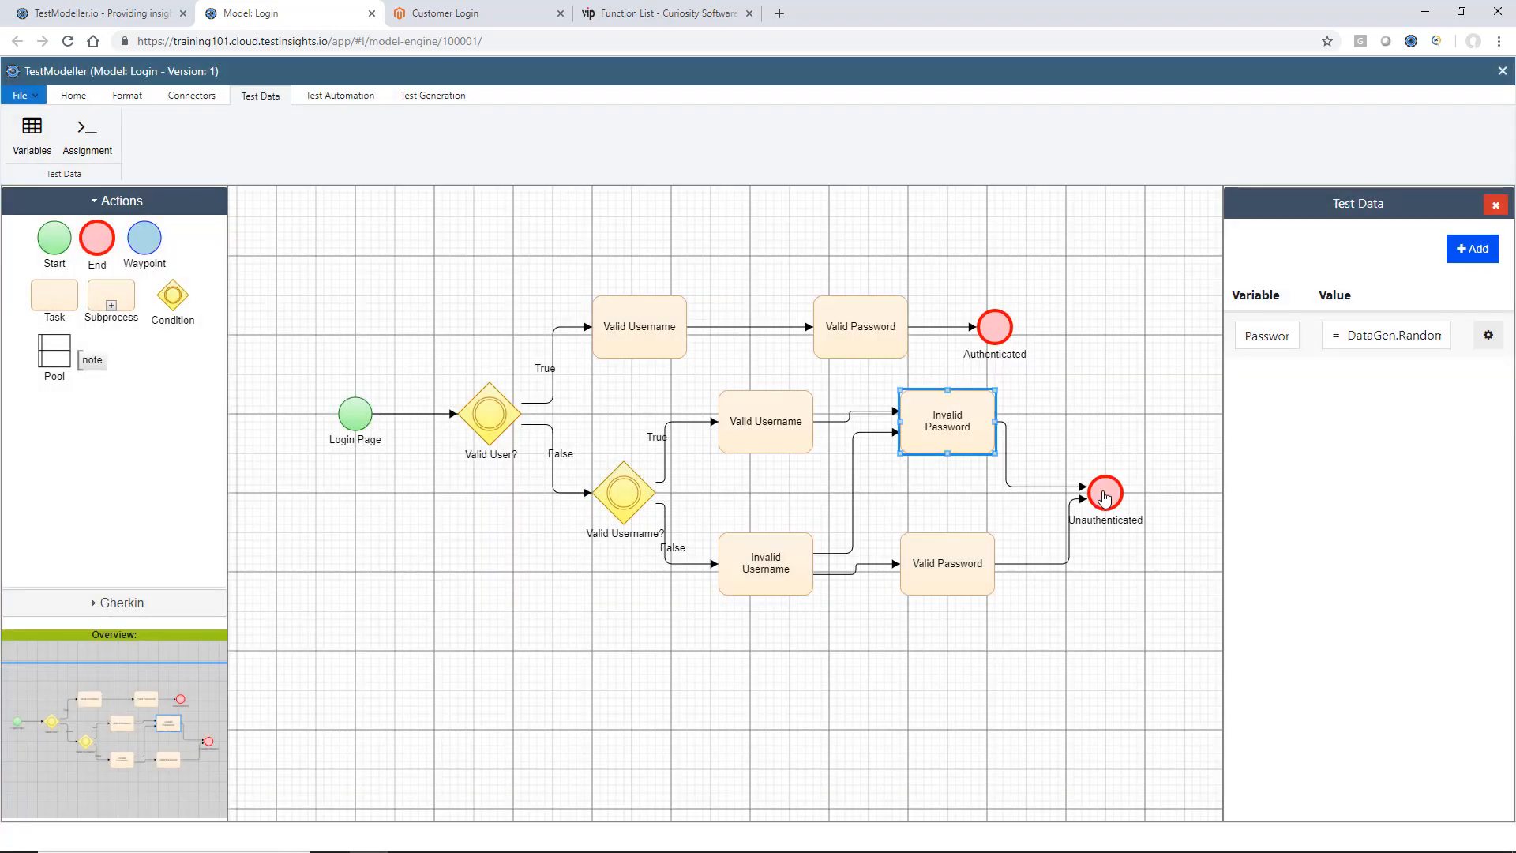
Check the test data assigned to the upper username and password tasks, and save the model as the current version.
click(755, 442)
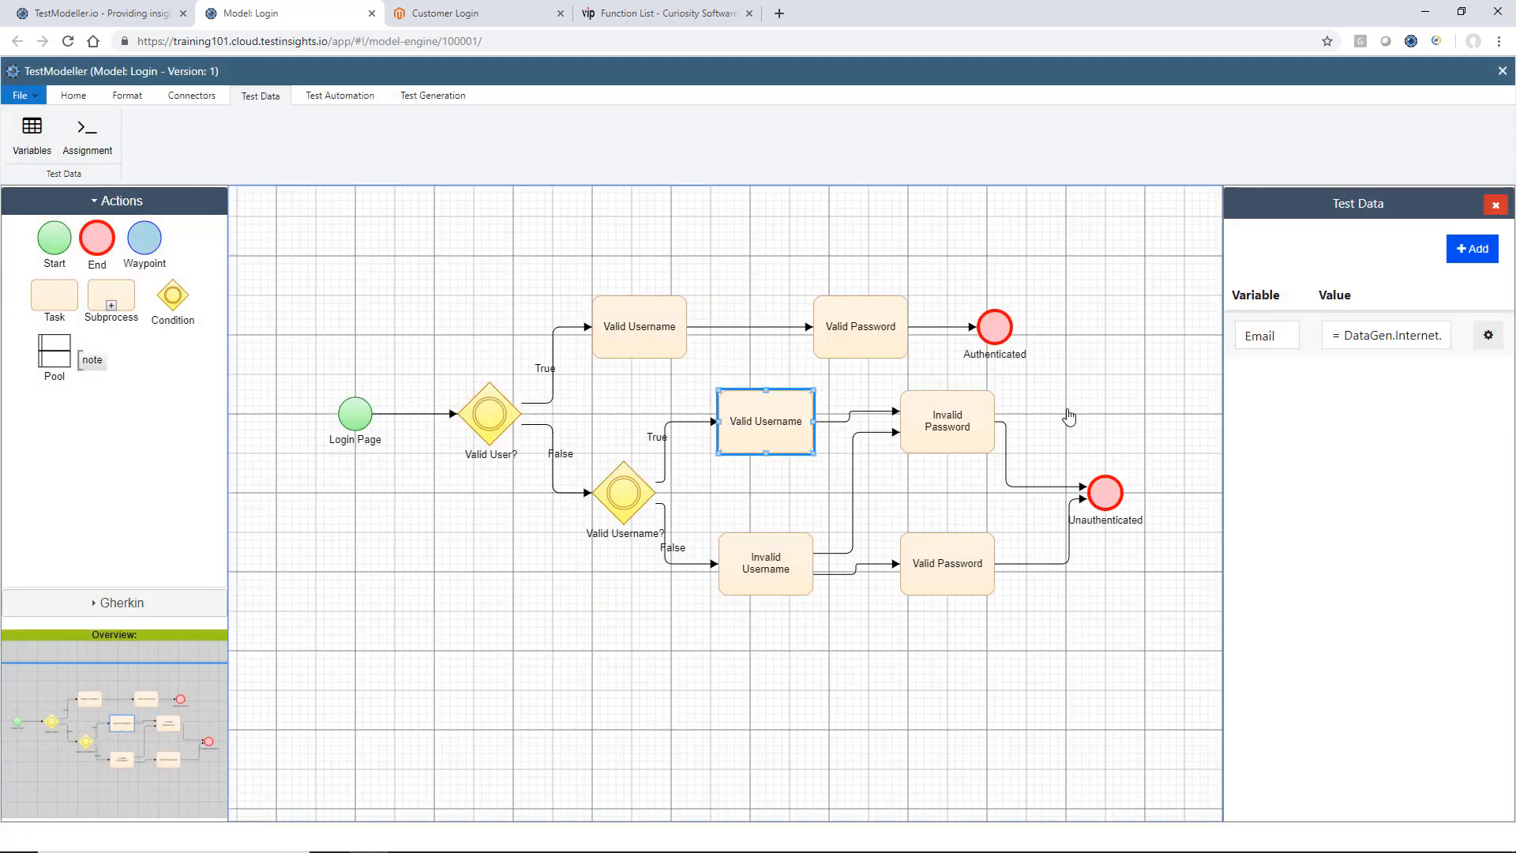
click(840, 352)
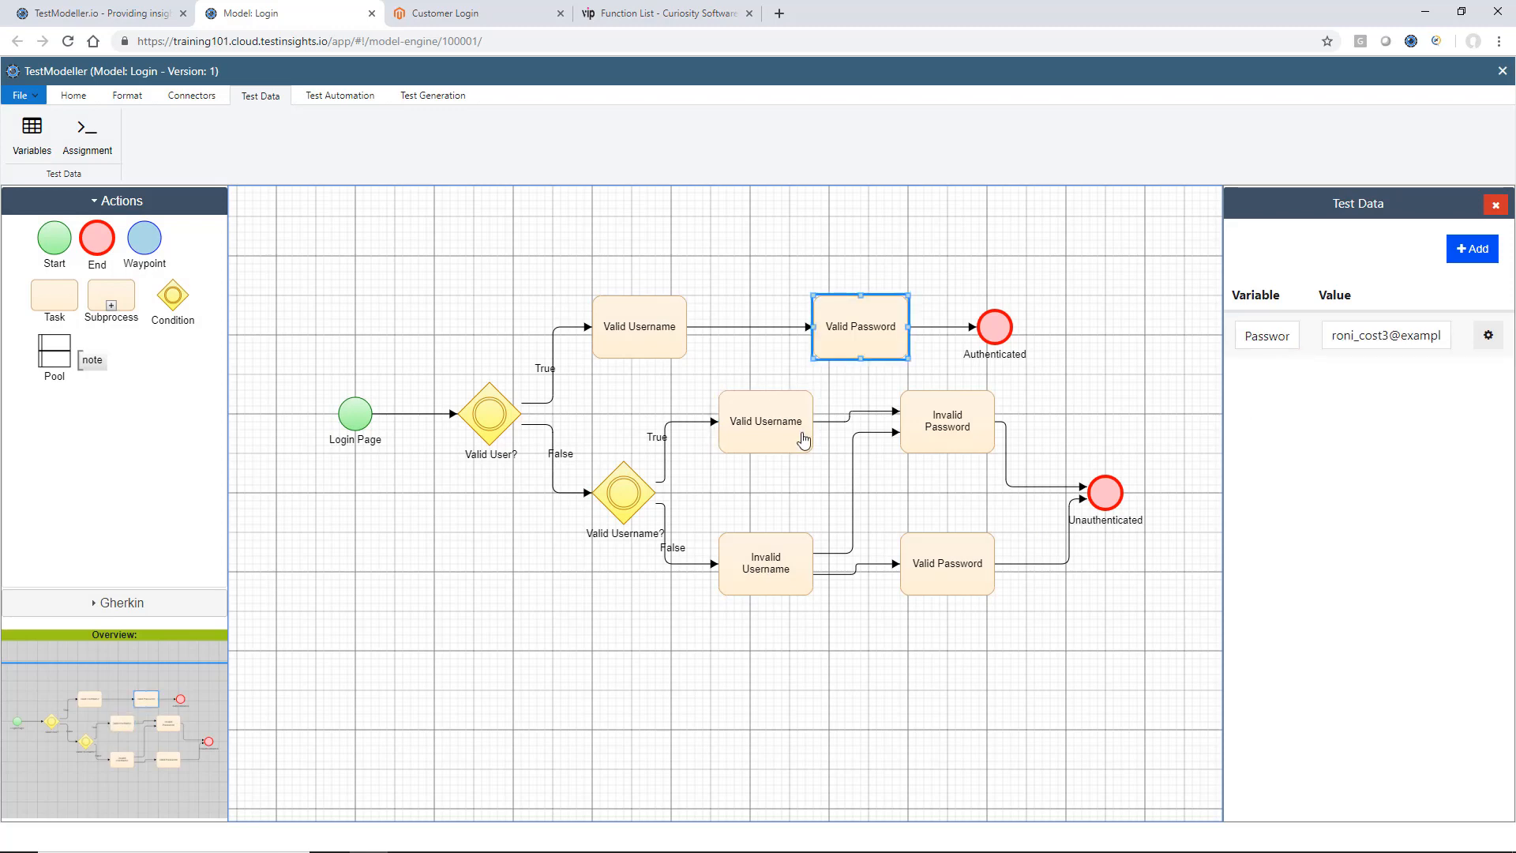
click(680, 348)
click(85, 96)
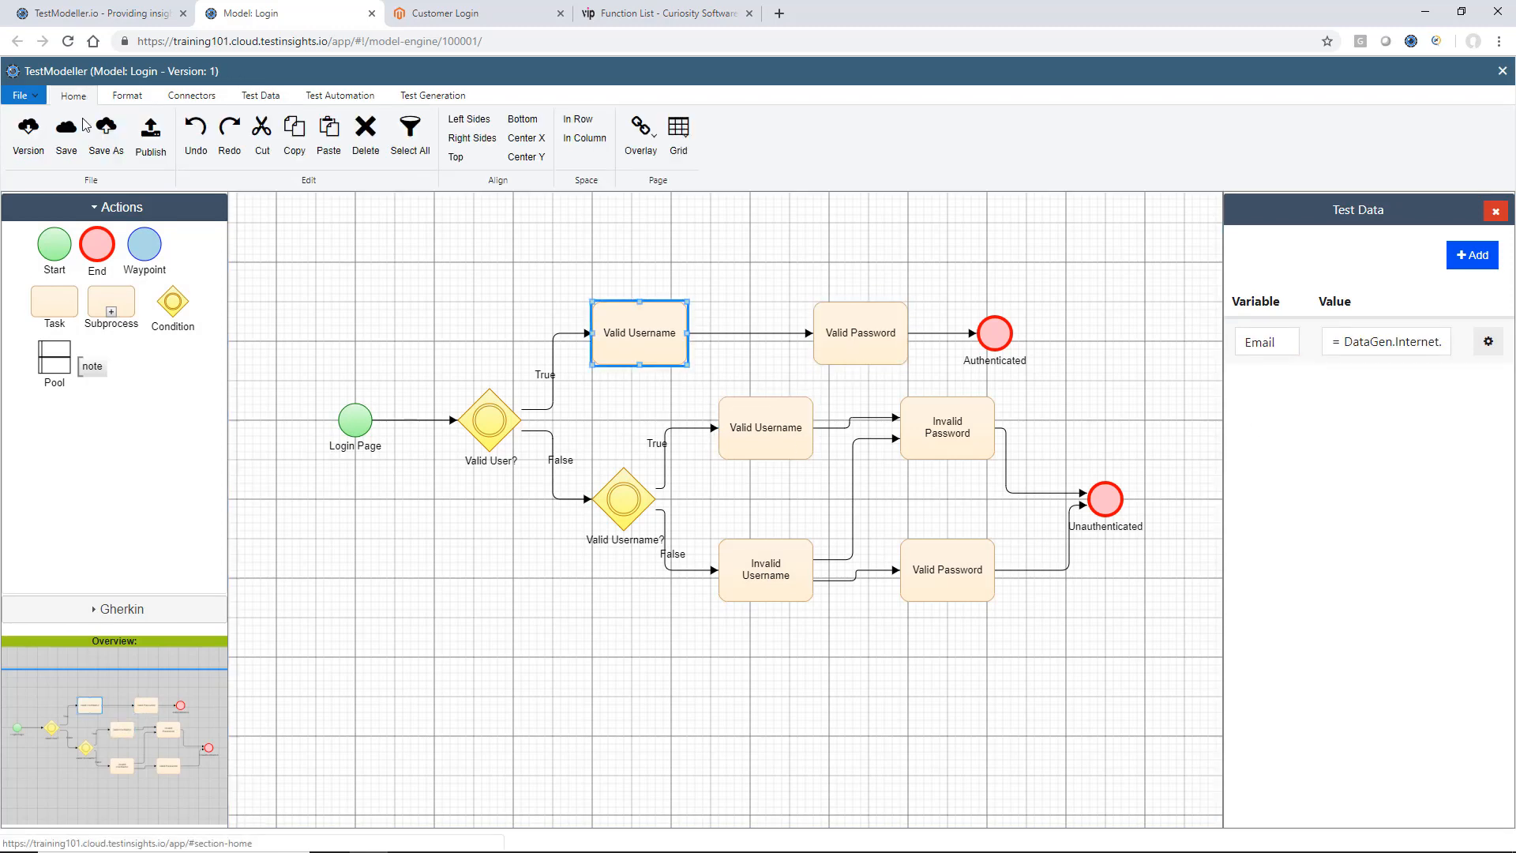
click(67, 130)
click(577, 514)
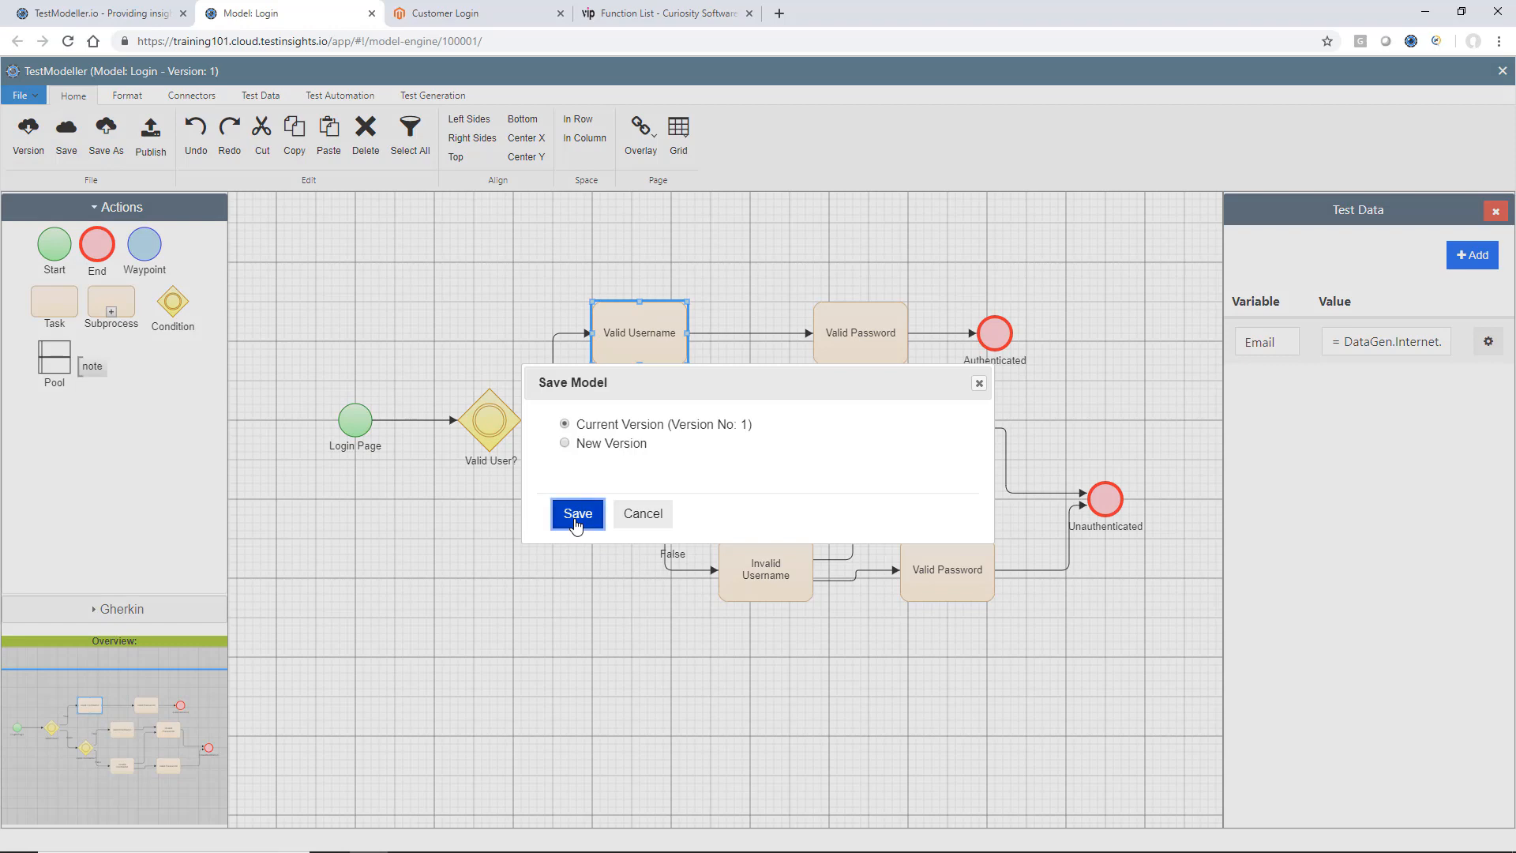
Generate the login model's test cases with the Default Profile and dismiss the generation progress.
click(433, 95)
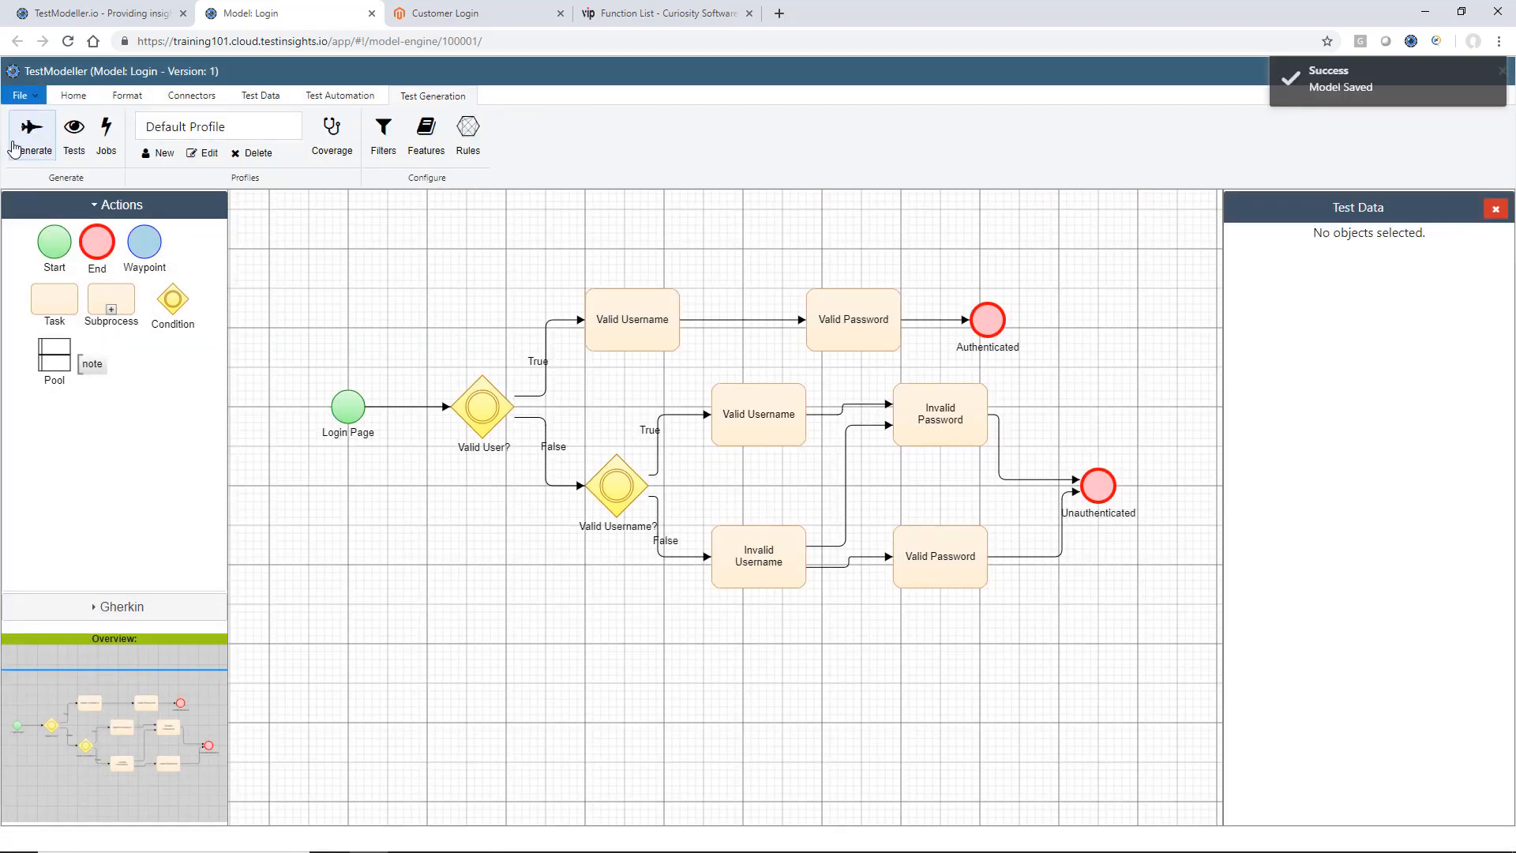
click(32, 136)
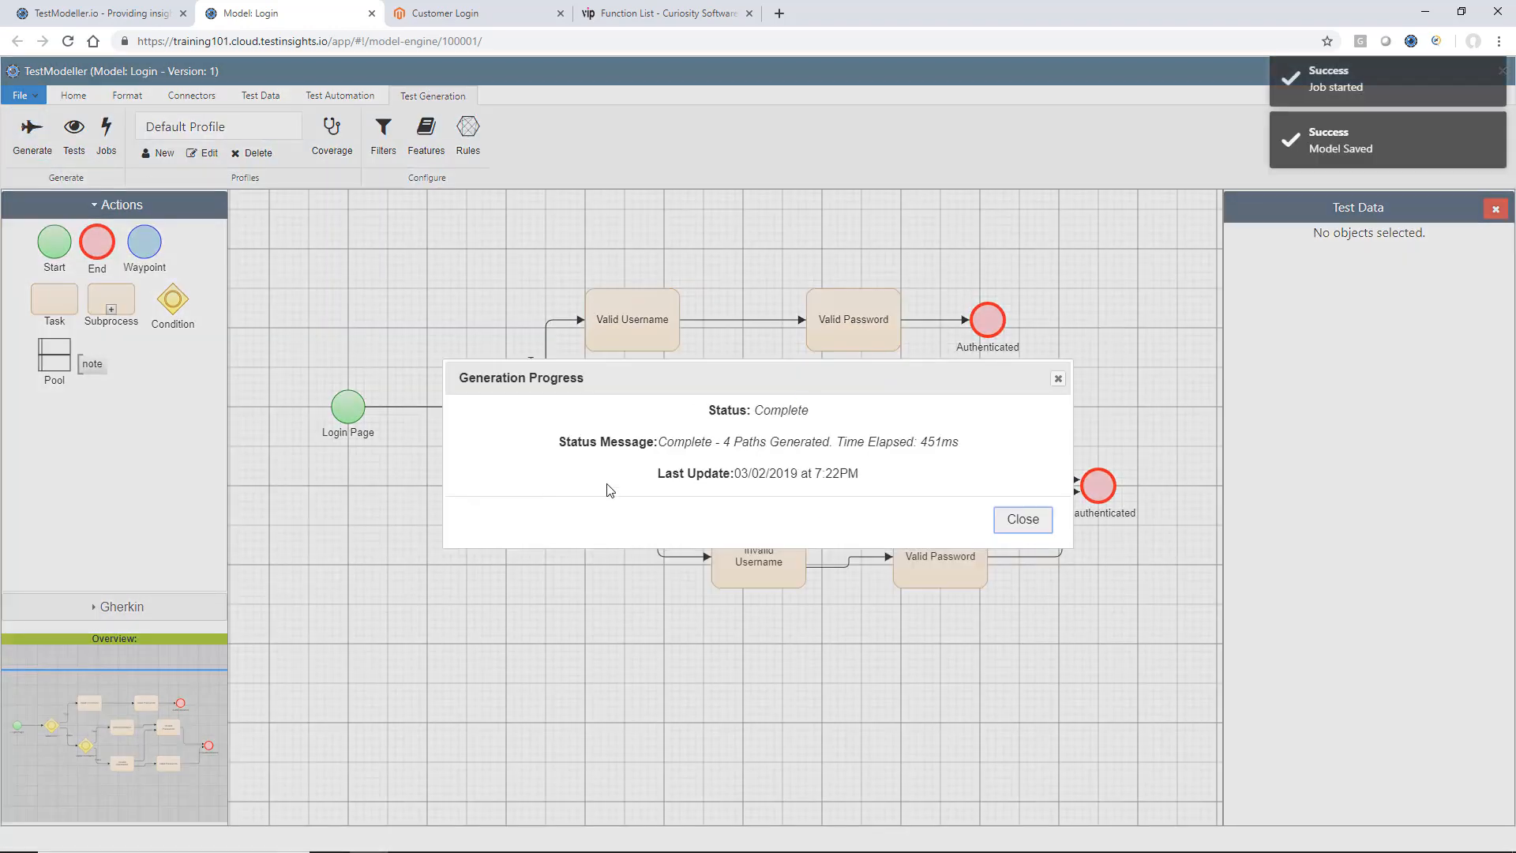
click(1034, 521)
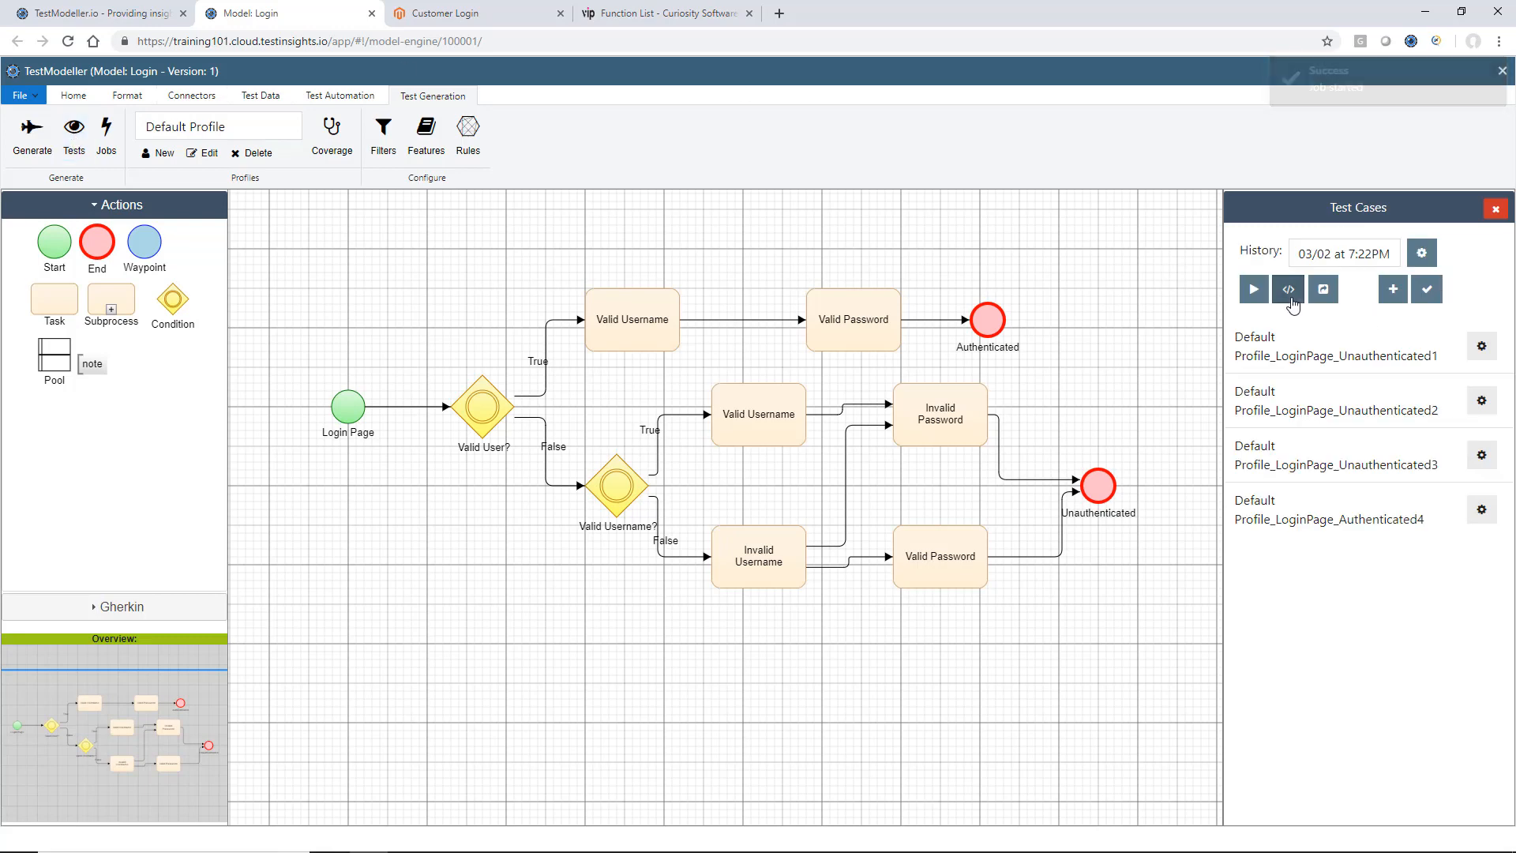
Open data-template.xlsx from the downloaded sheet archive in Excel and show its data sheet.
key(alt+Tab)
click(550, 188)
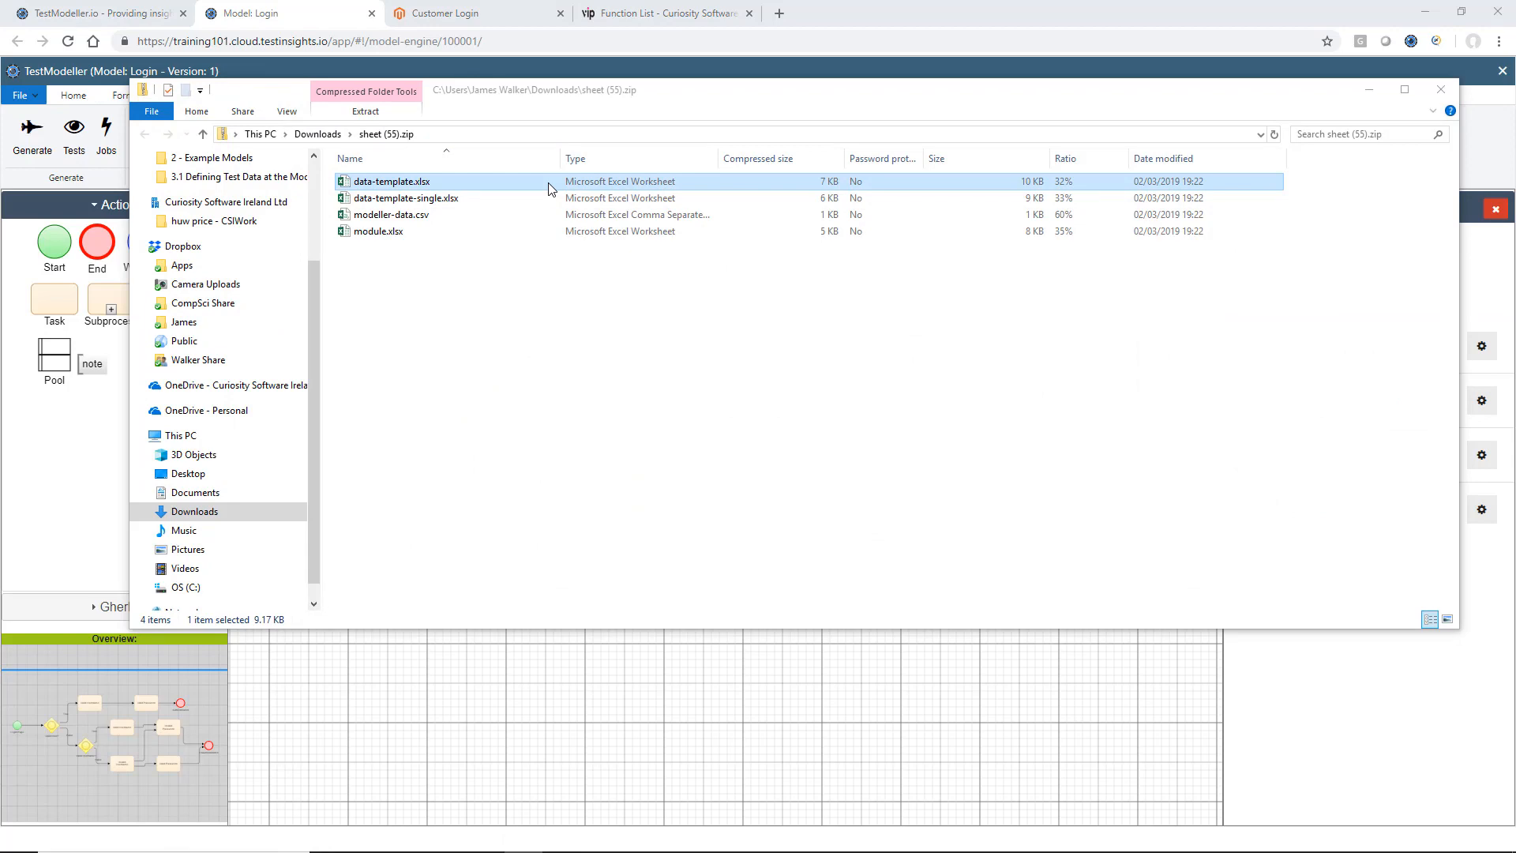
double_click(551, 188)
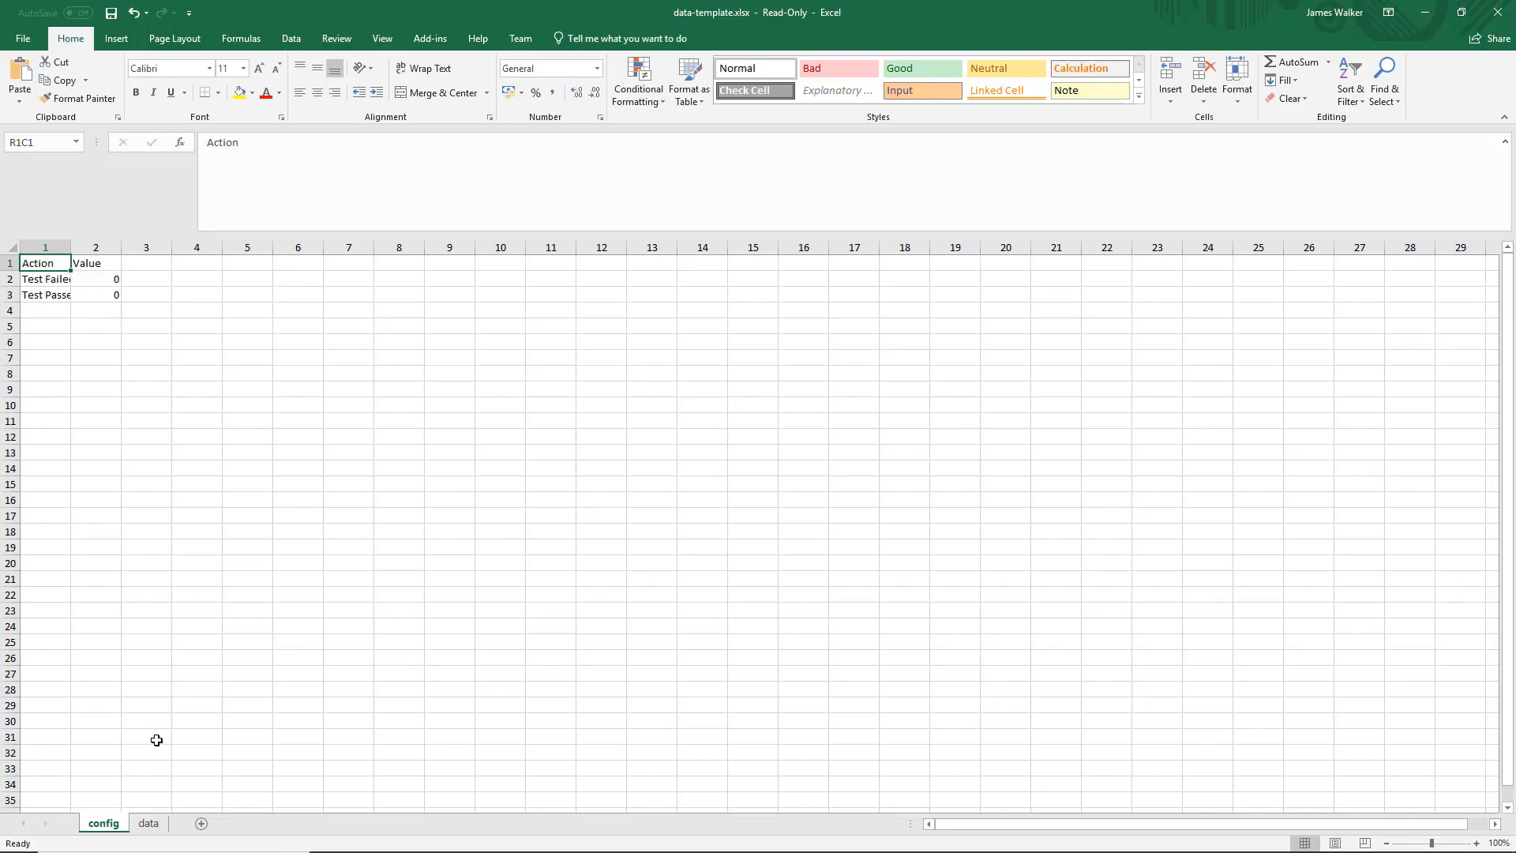
click(147, 824)
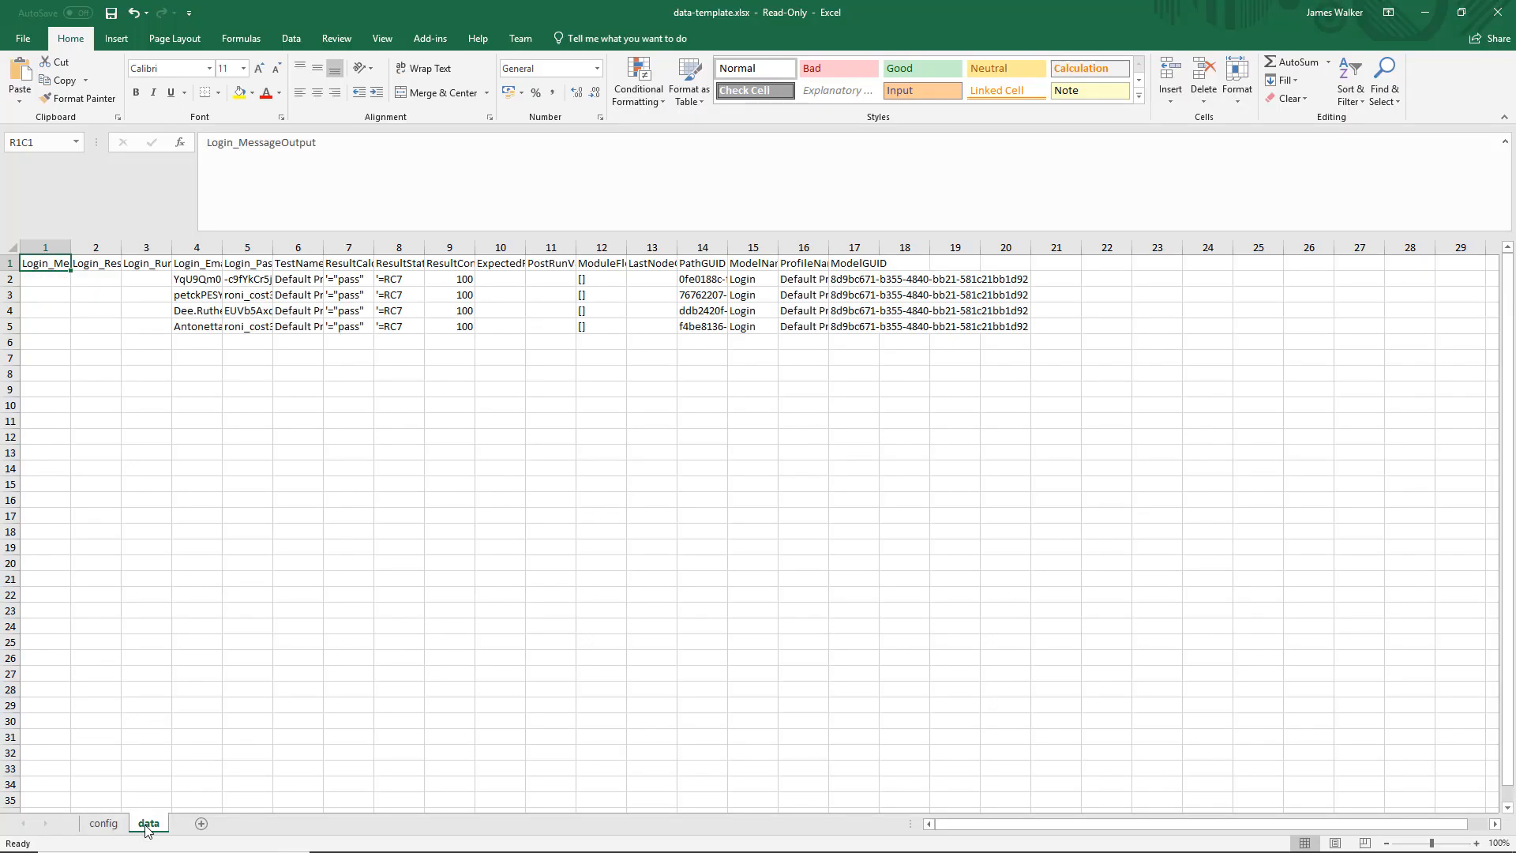
Fit the Login_Email and Login_Password column widths to their contents and inspect the expressions behind the generated values.
double_click(221, 247)
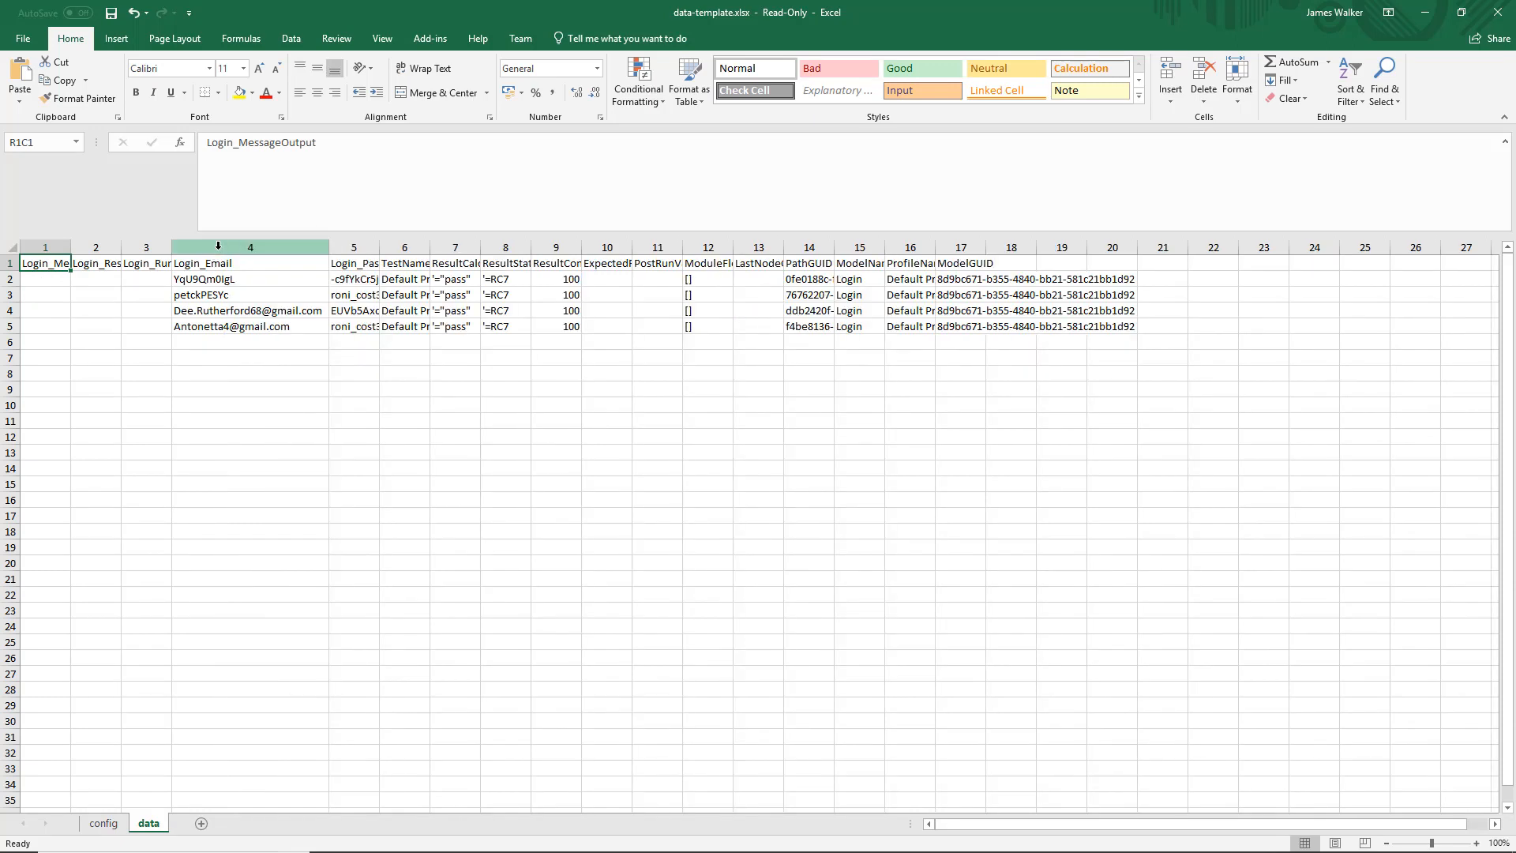
double_click(380, 248)
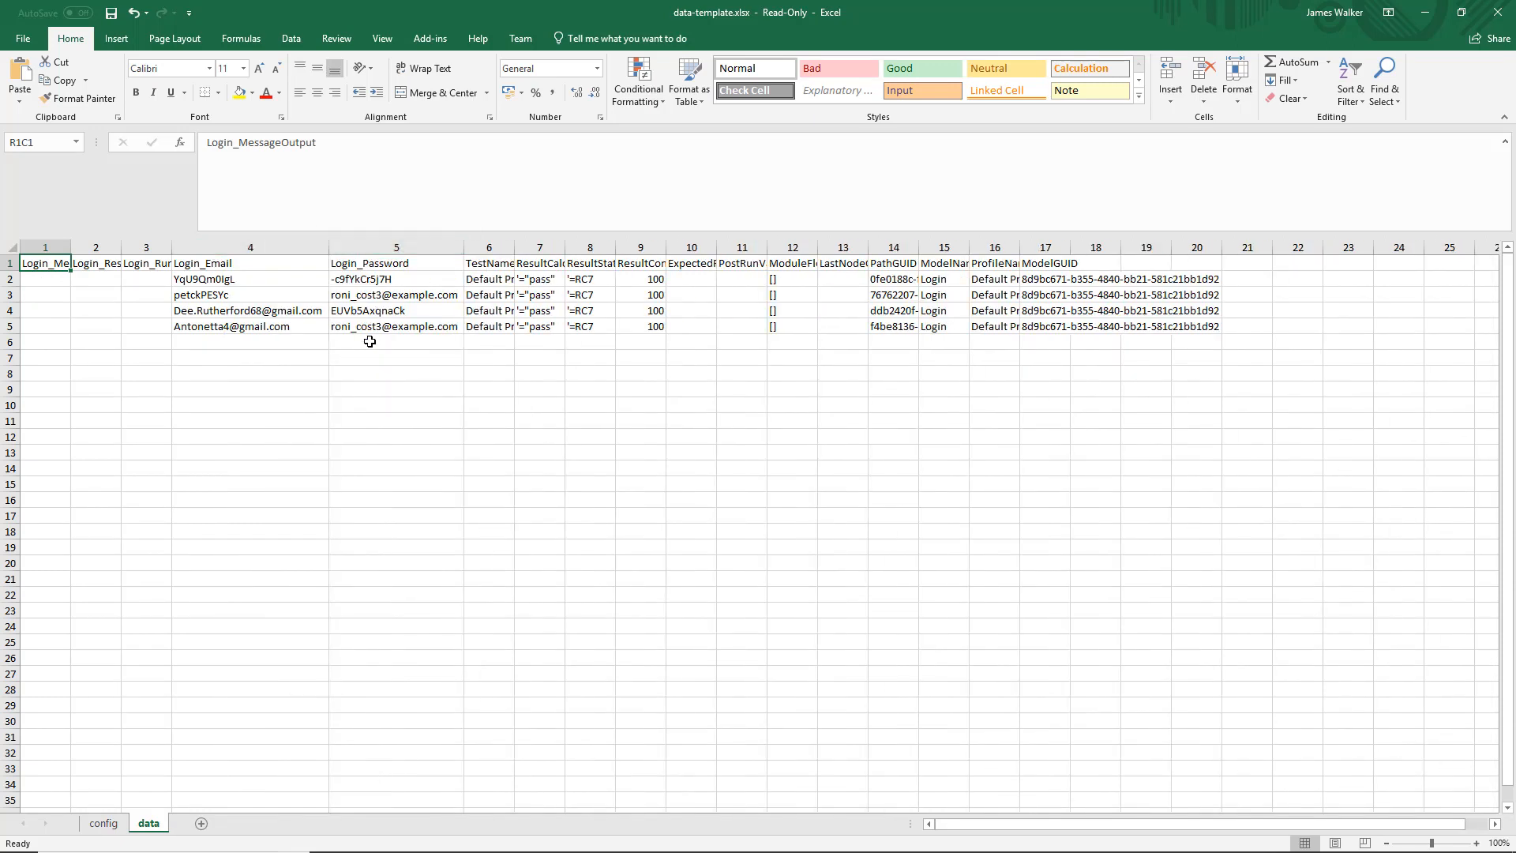
click(265, 281)
click(344, 283)
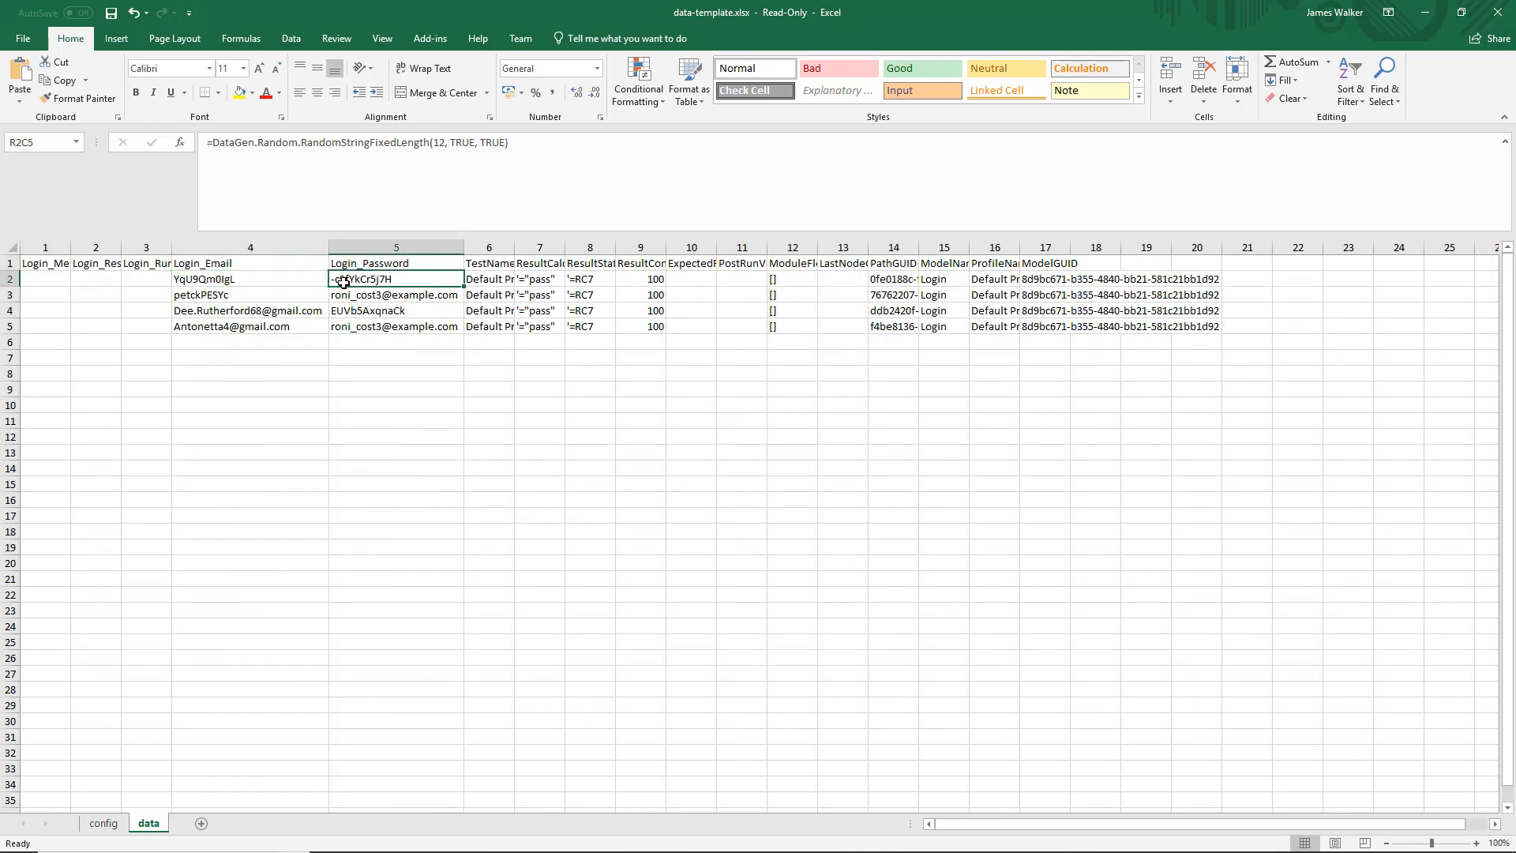
click(310, 309)
click(302, 330)
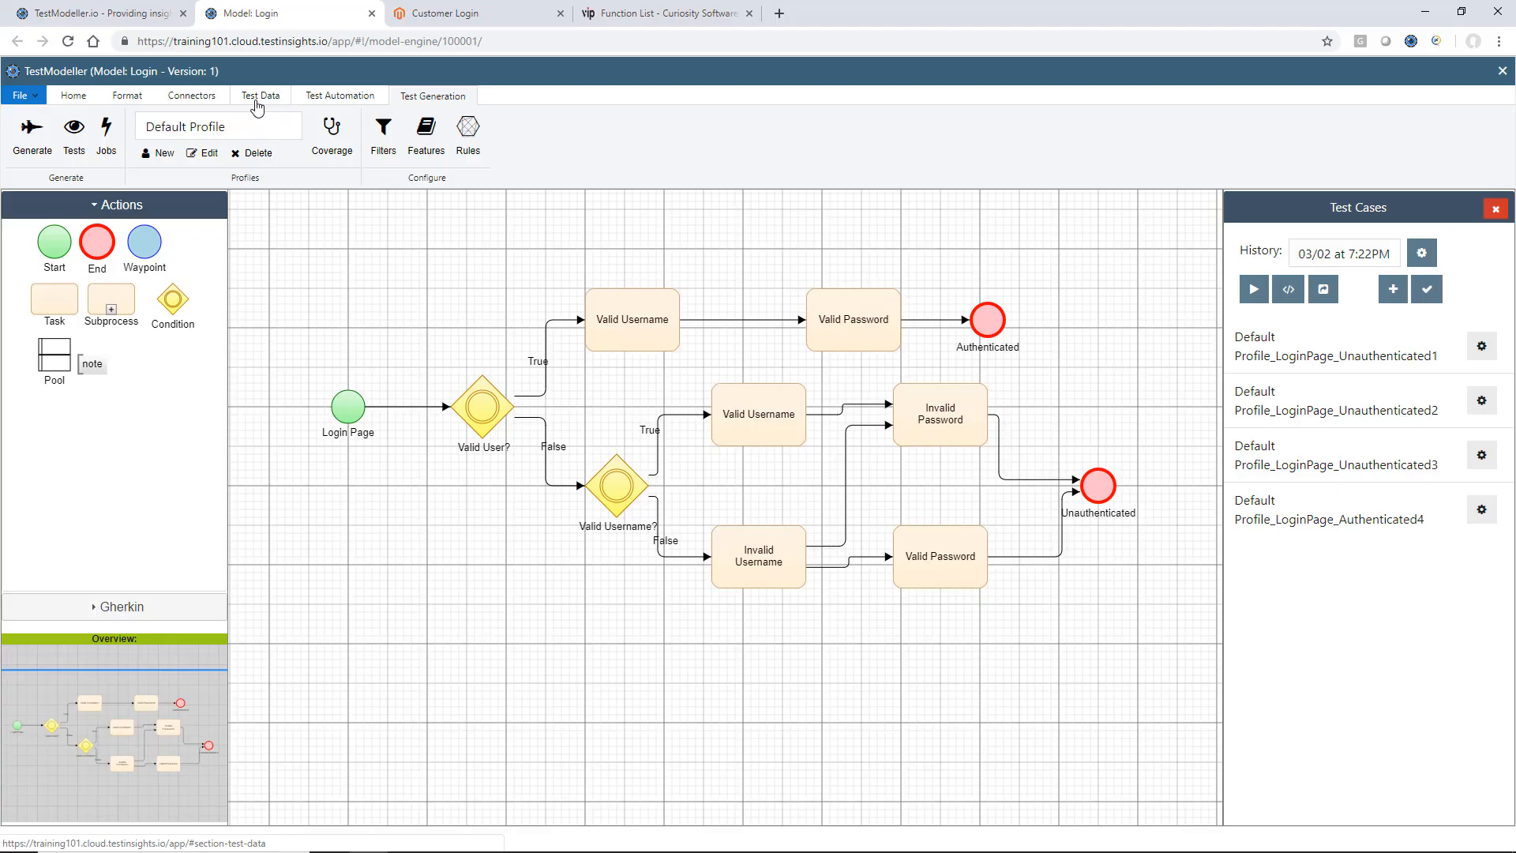
Back in TestModeller, try concatenating a reference to the Email variable onto the upper Valid Username task's Email expression in the Data Editor.
click(261, 95)
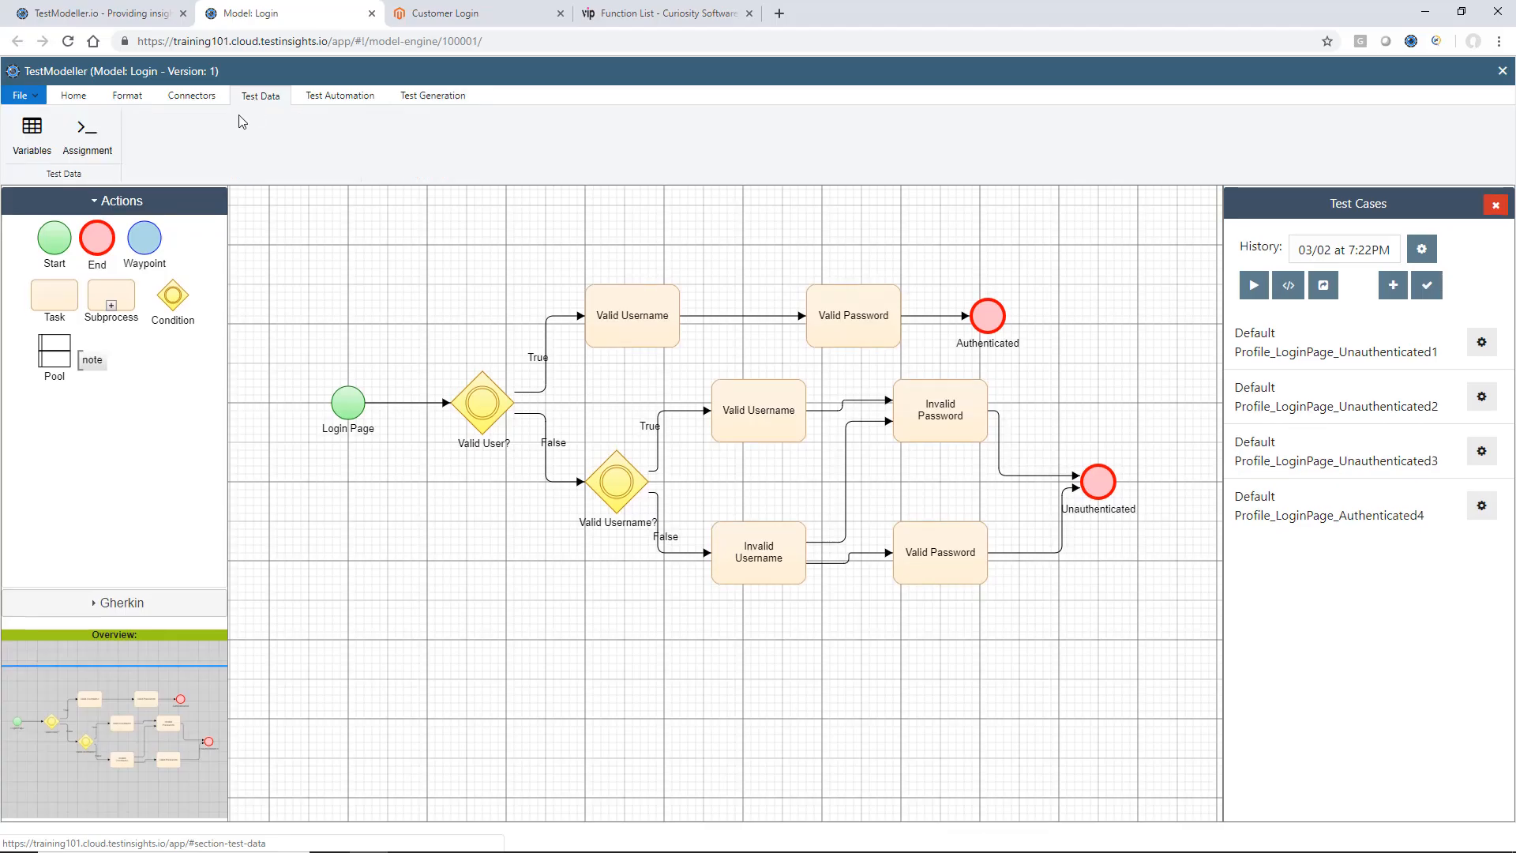
click(81, 140)
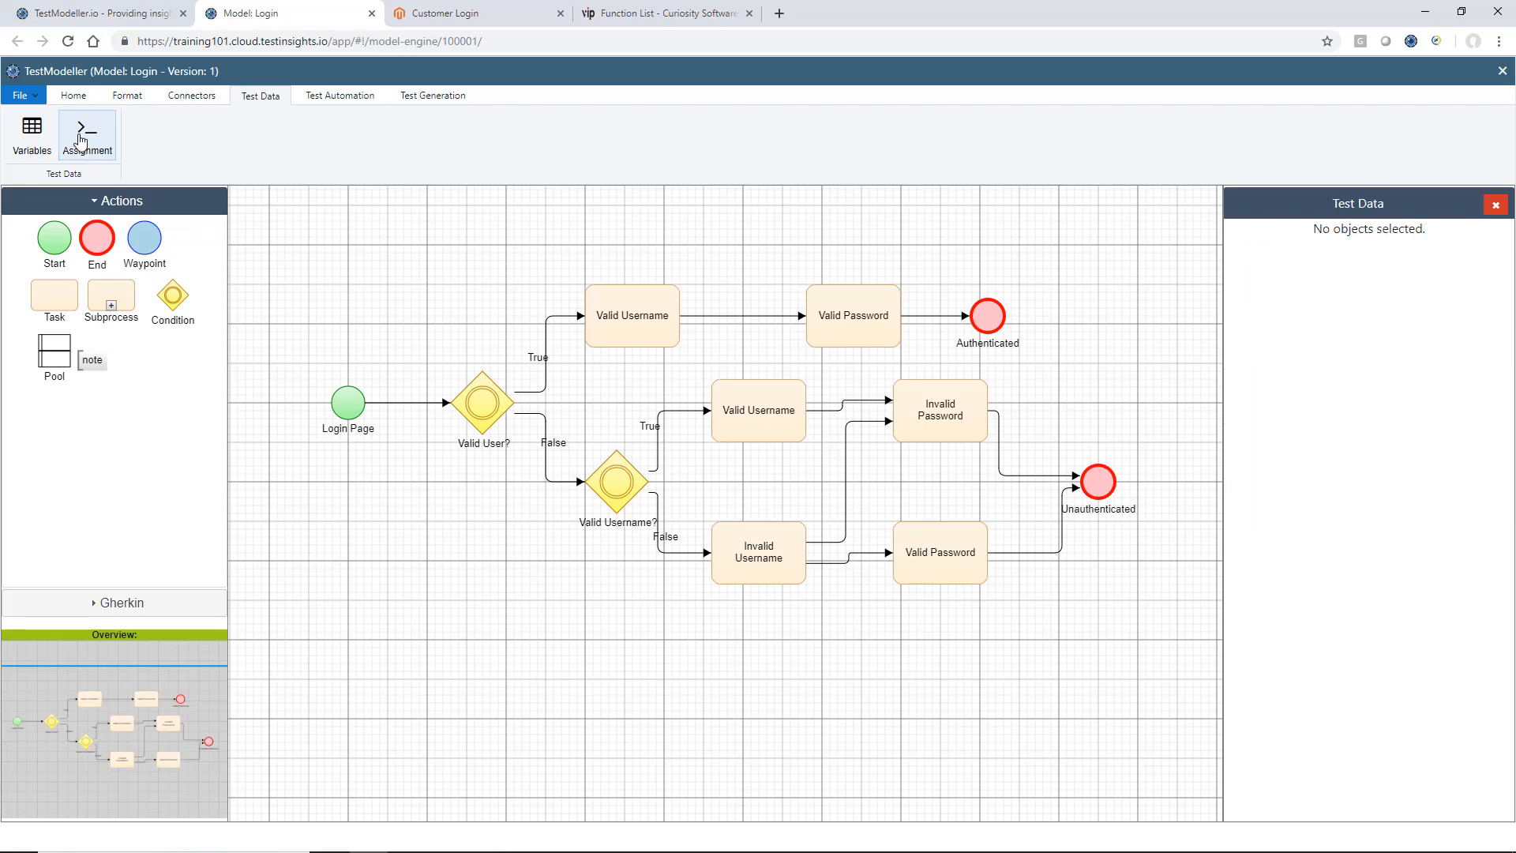
click(837, 326)
click(650, 327)
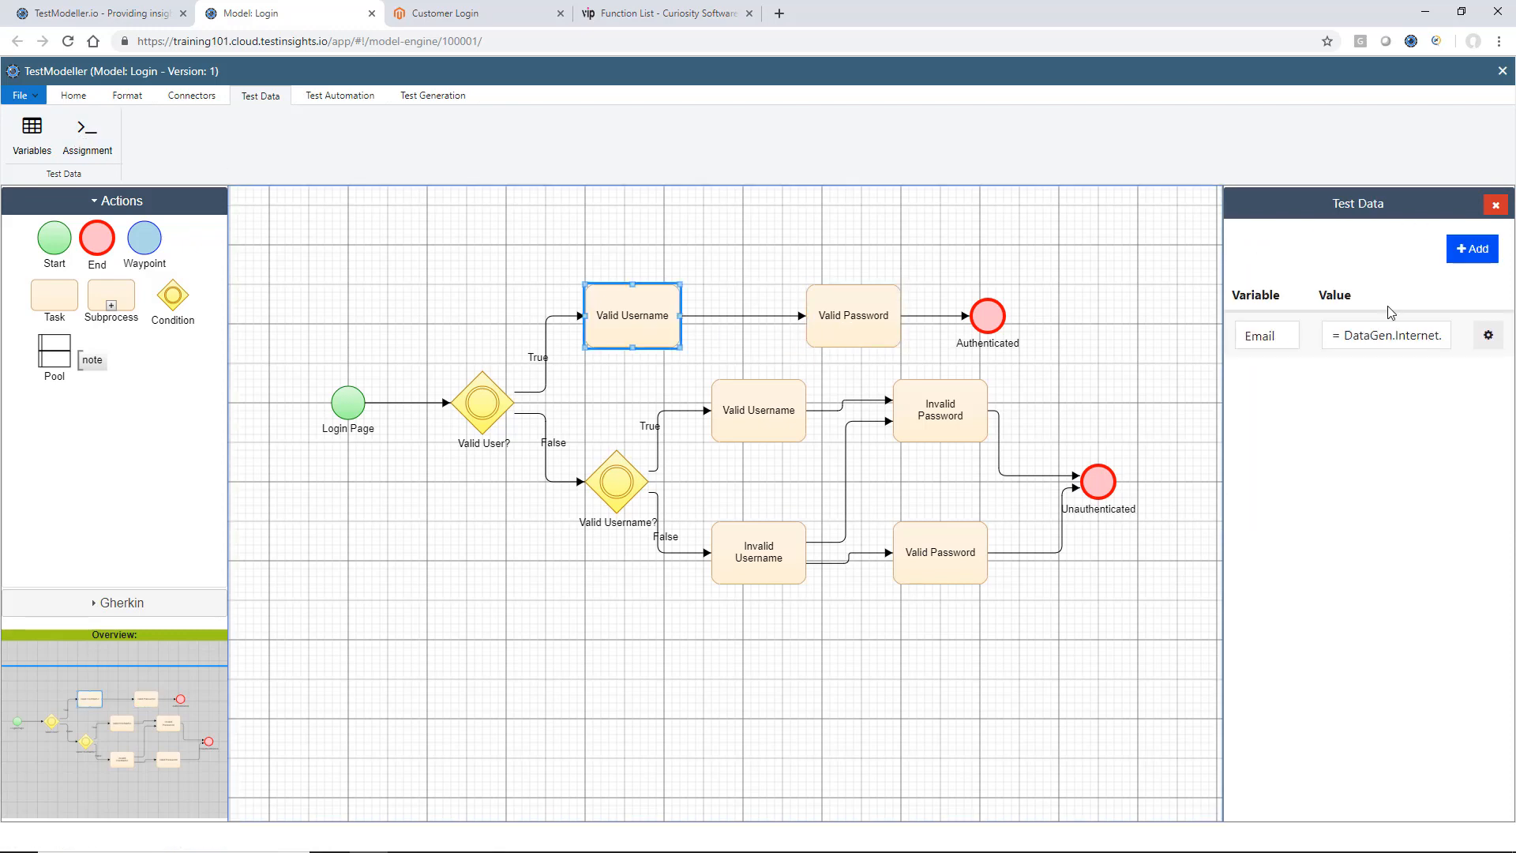
click(1489, 335)
click(1450, 340)
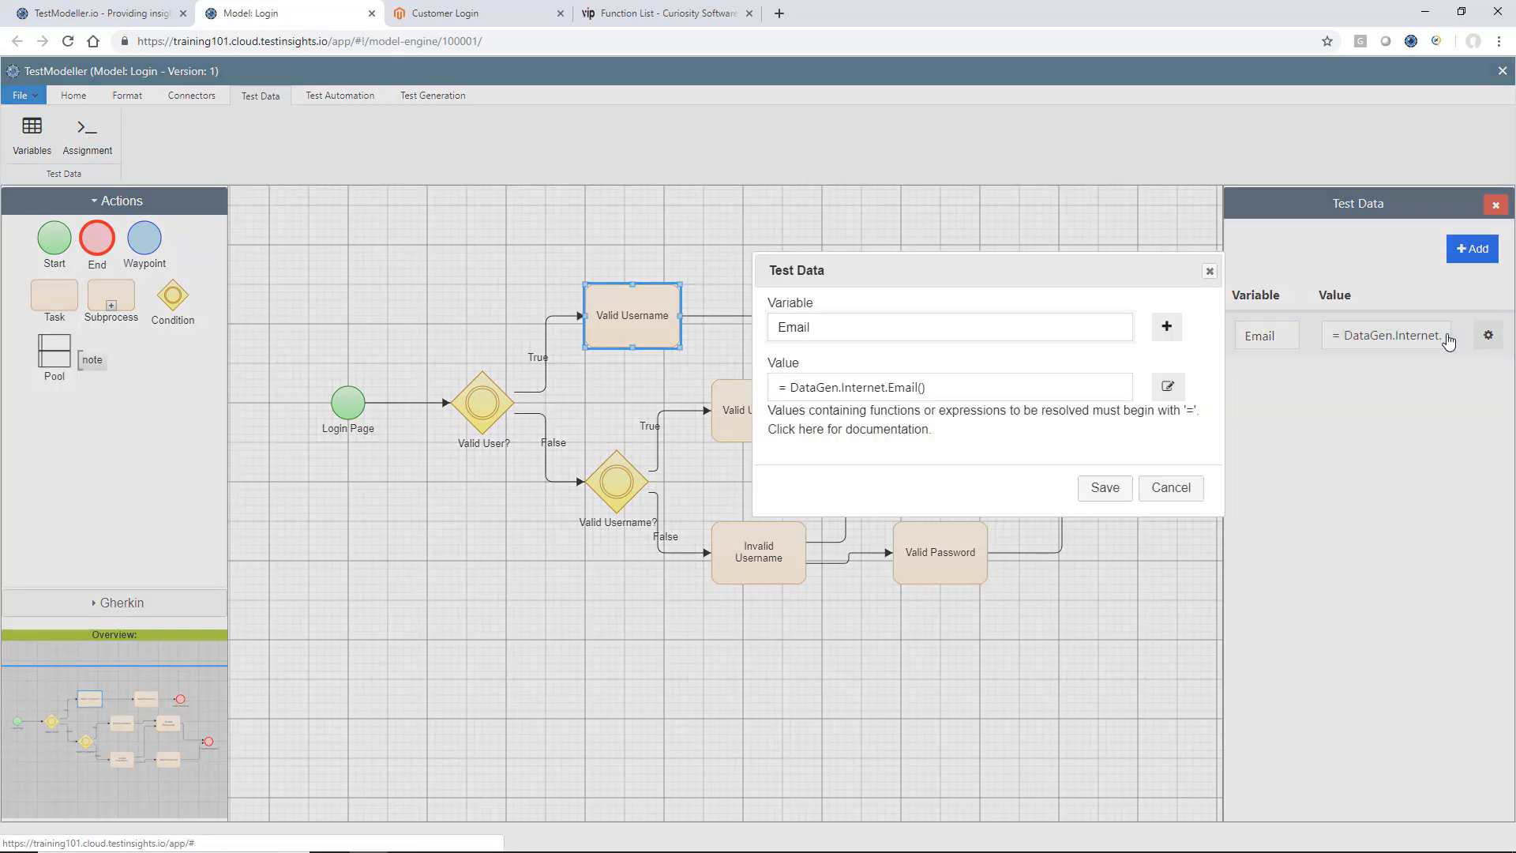
click(1161, 399)
click(708, 220)
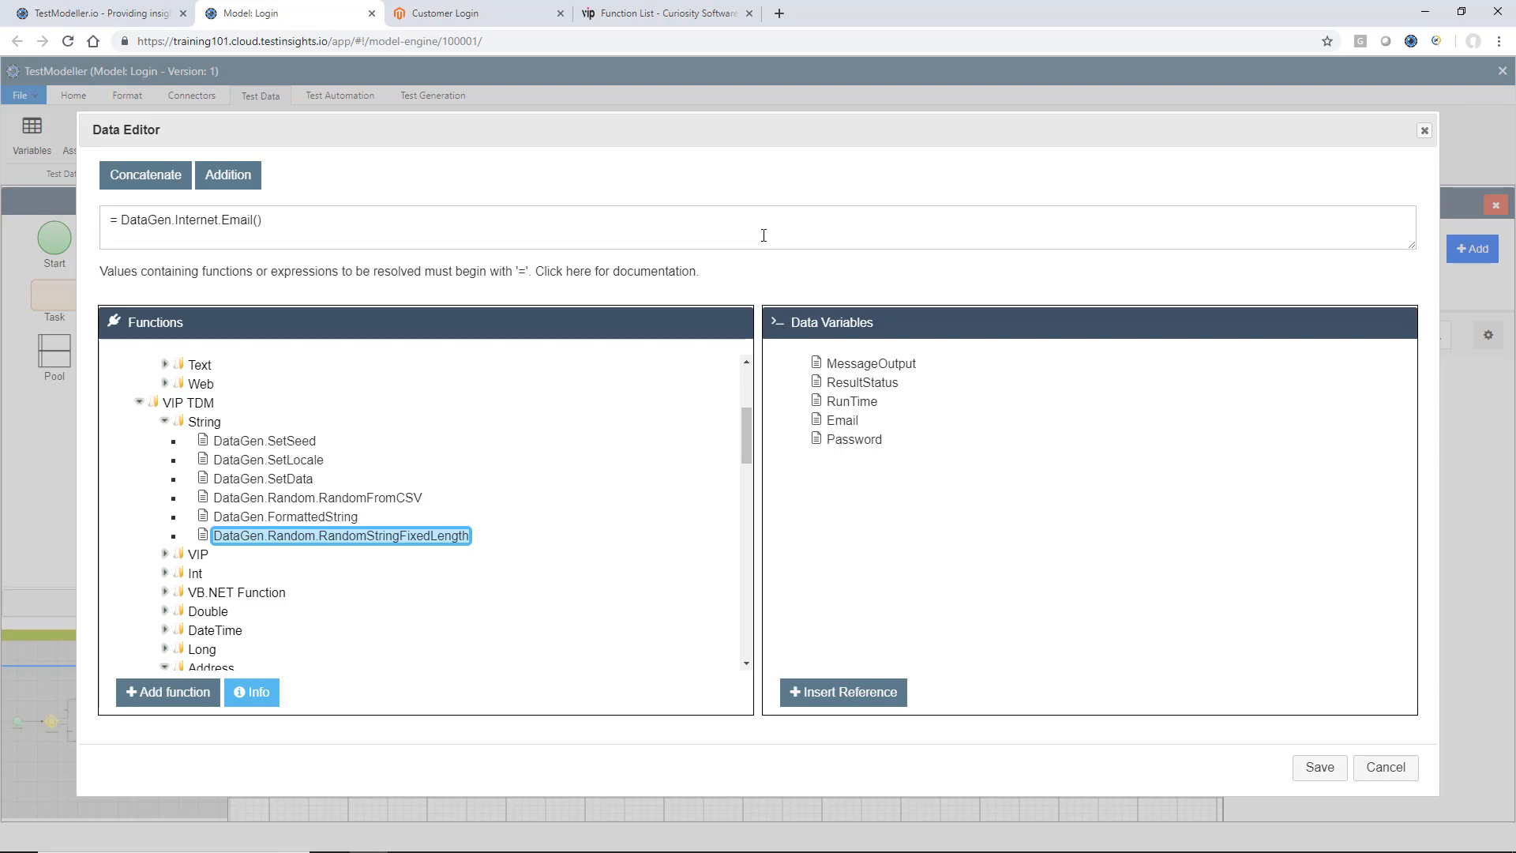
click(839, 422)
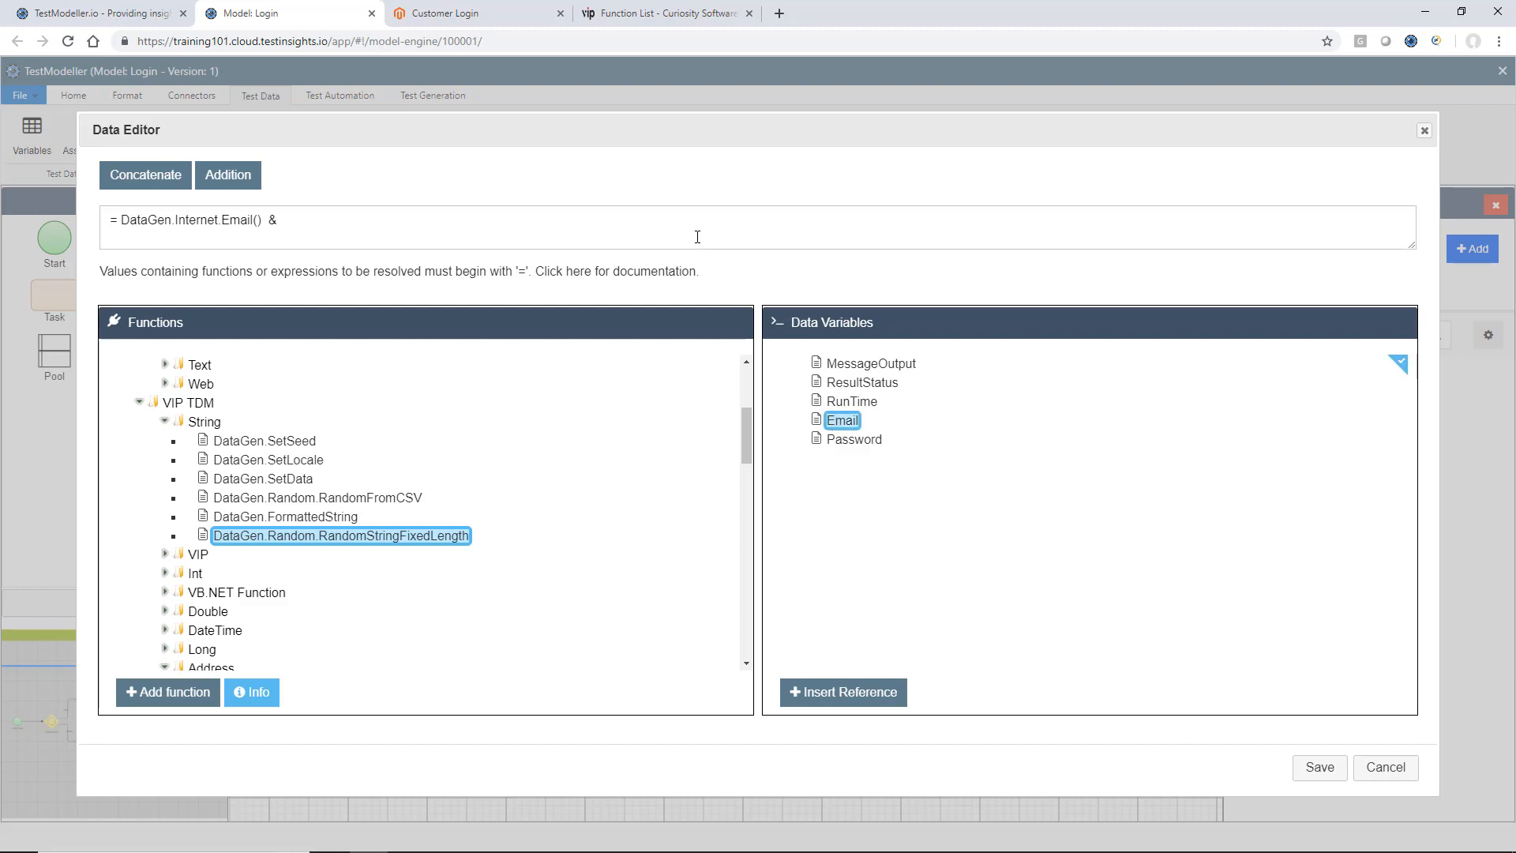
click(819, 692)
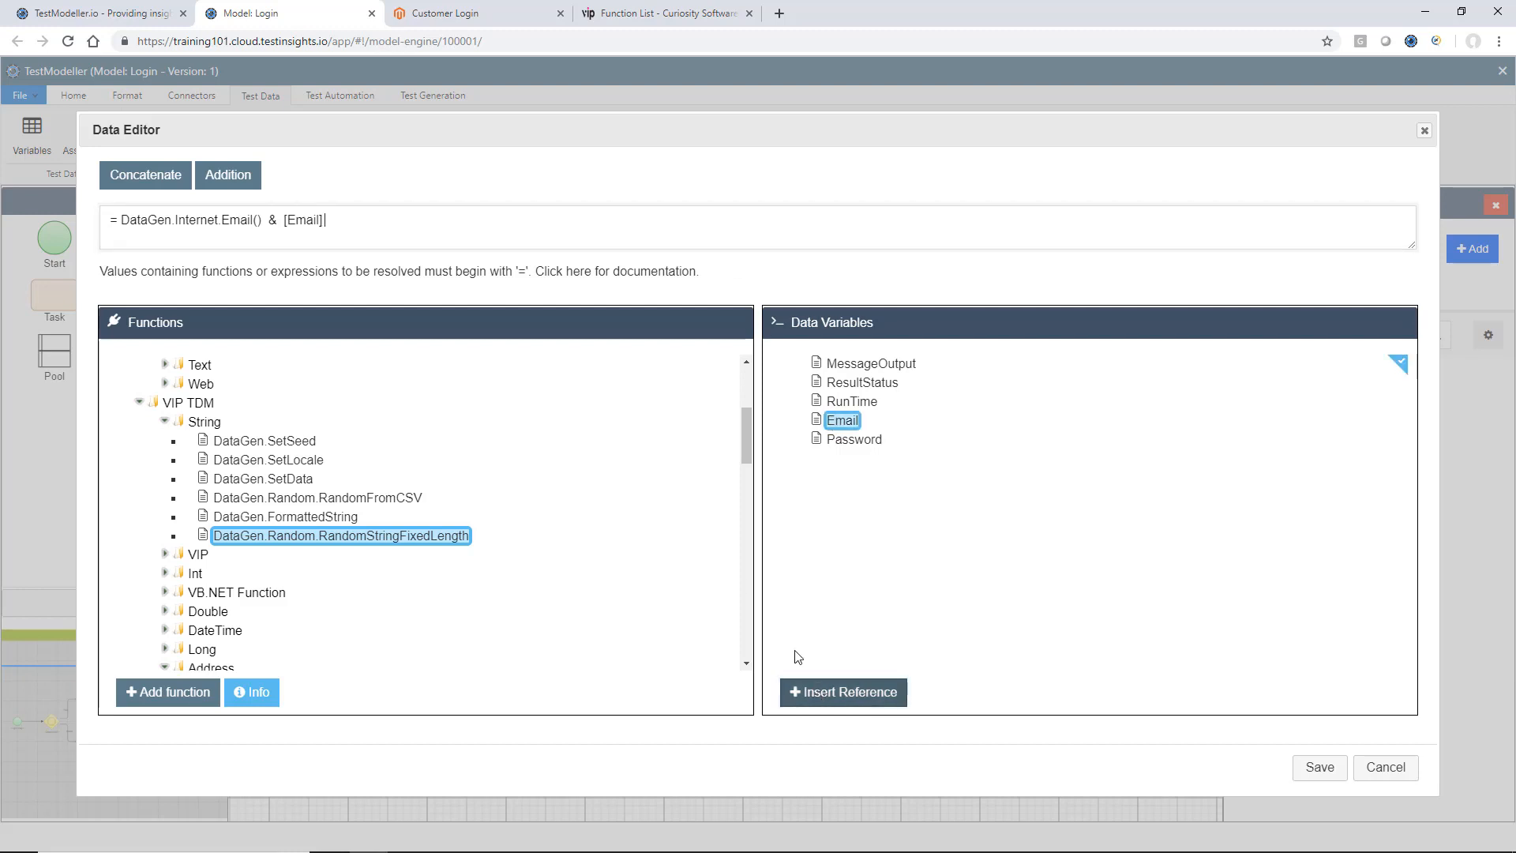
Remove the concatenated [Email] reference from the expression, look through the function list, and close the Data Editor without saving.
double_click(311, 232)
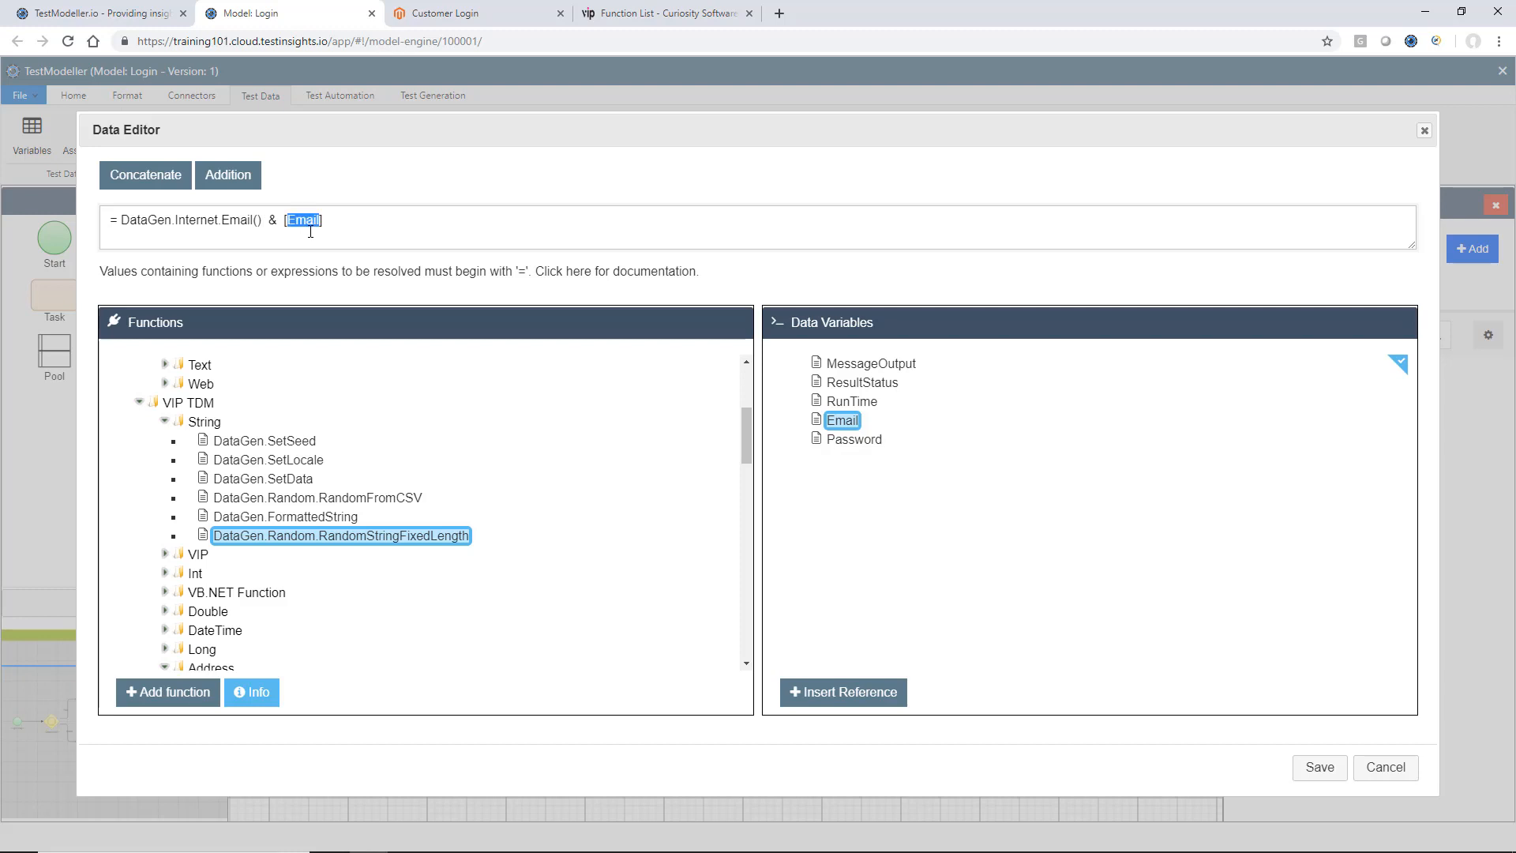
click(333, 228)
key(BackSpace)
key(BackSpace)
key(BackSpace)
key(BackSpace)
key(BackSpace)
key(BackSpace)
key(BackSpace)
scroll(389, 427, up, 1)
scroll(389, 427, up, 1)
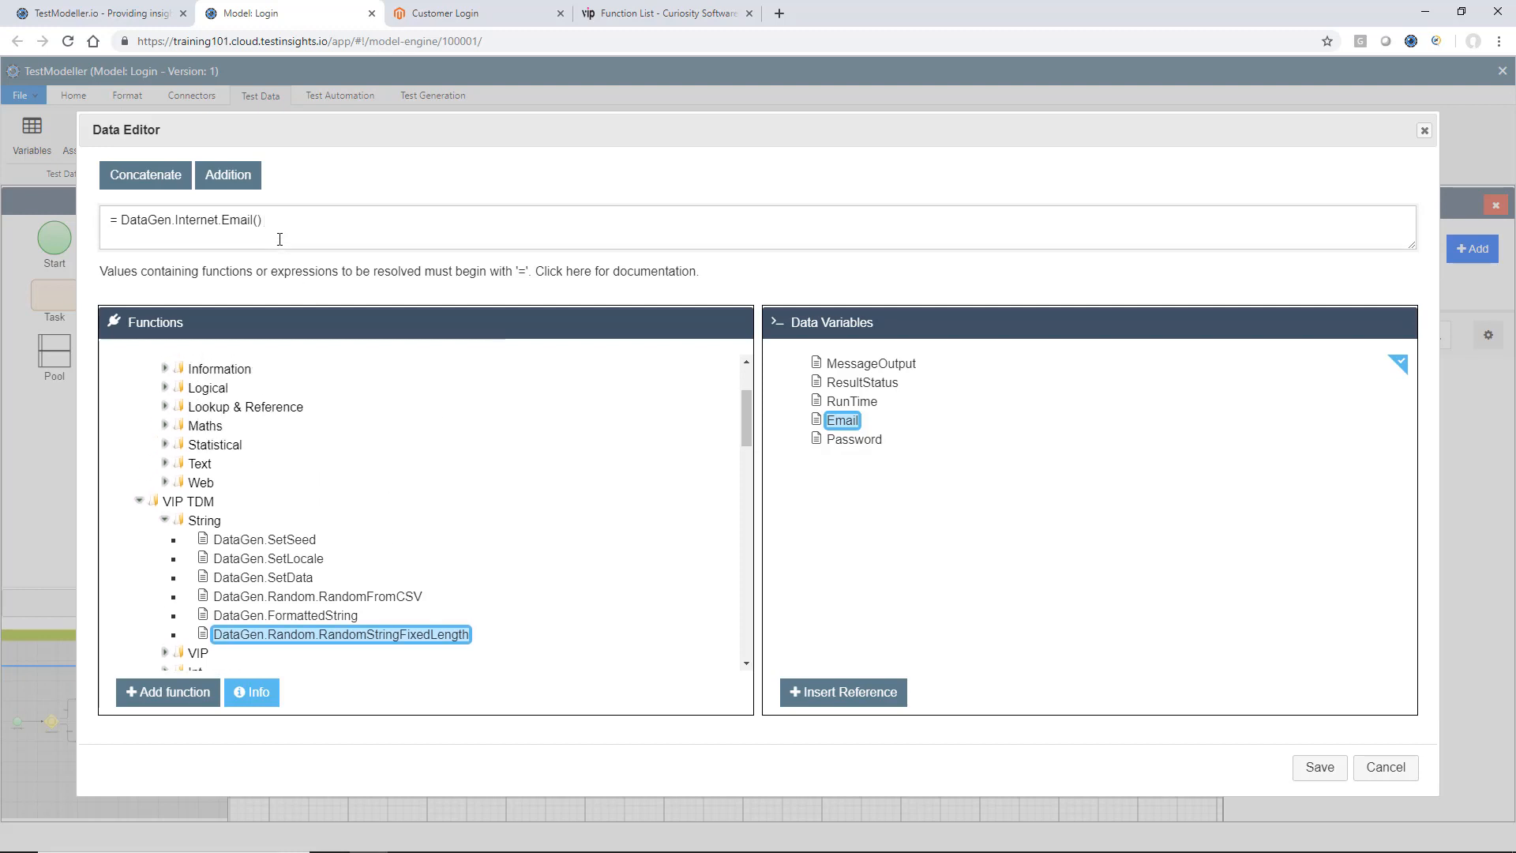
scroll(184, 427, up, 1)
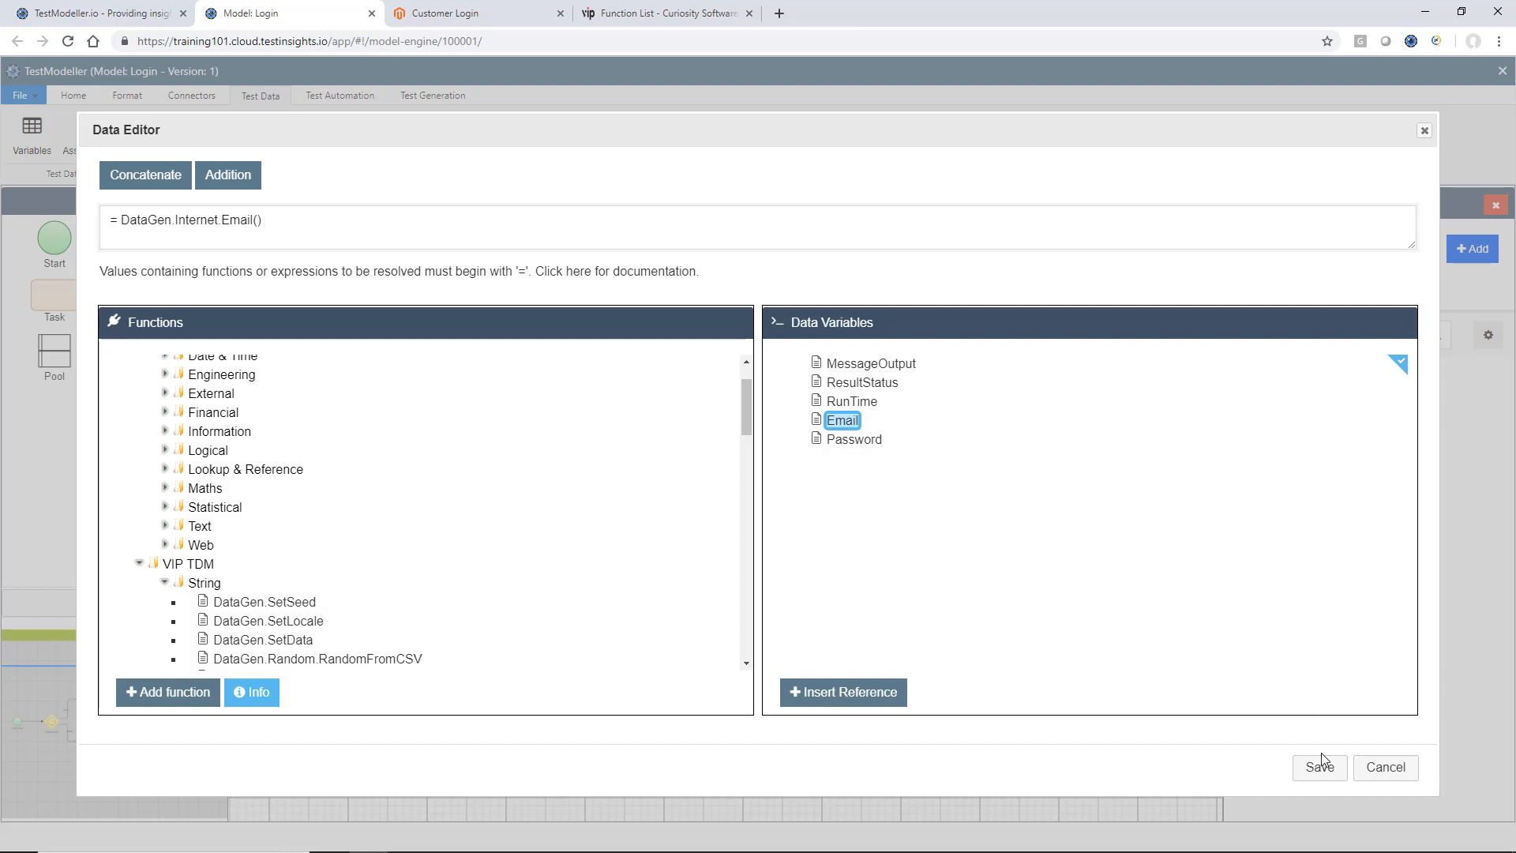
click(1387, 766)
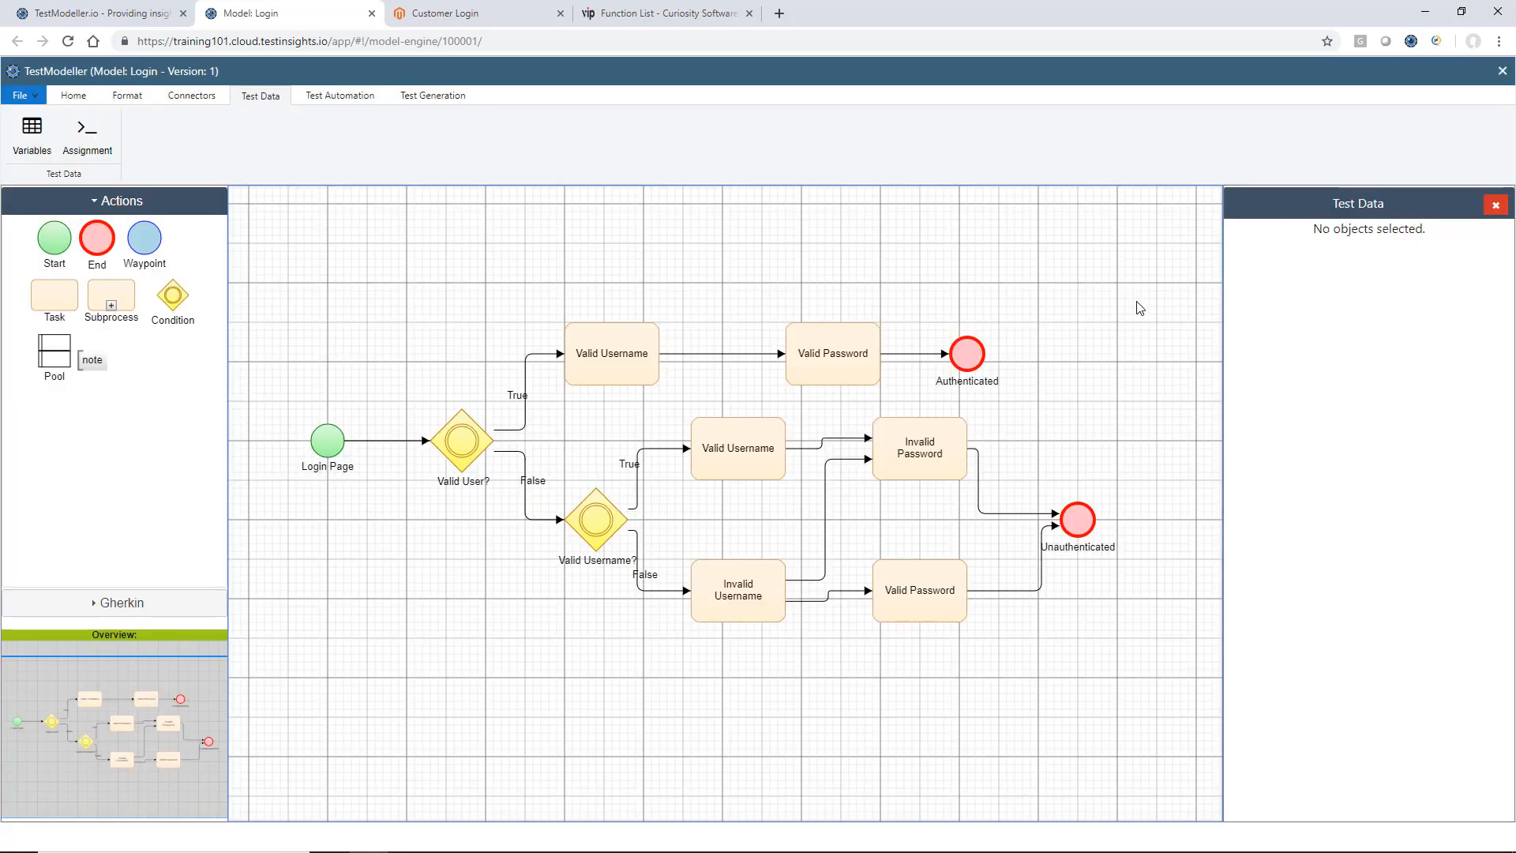